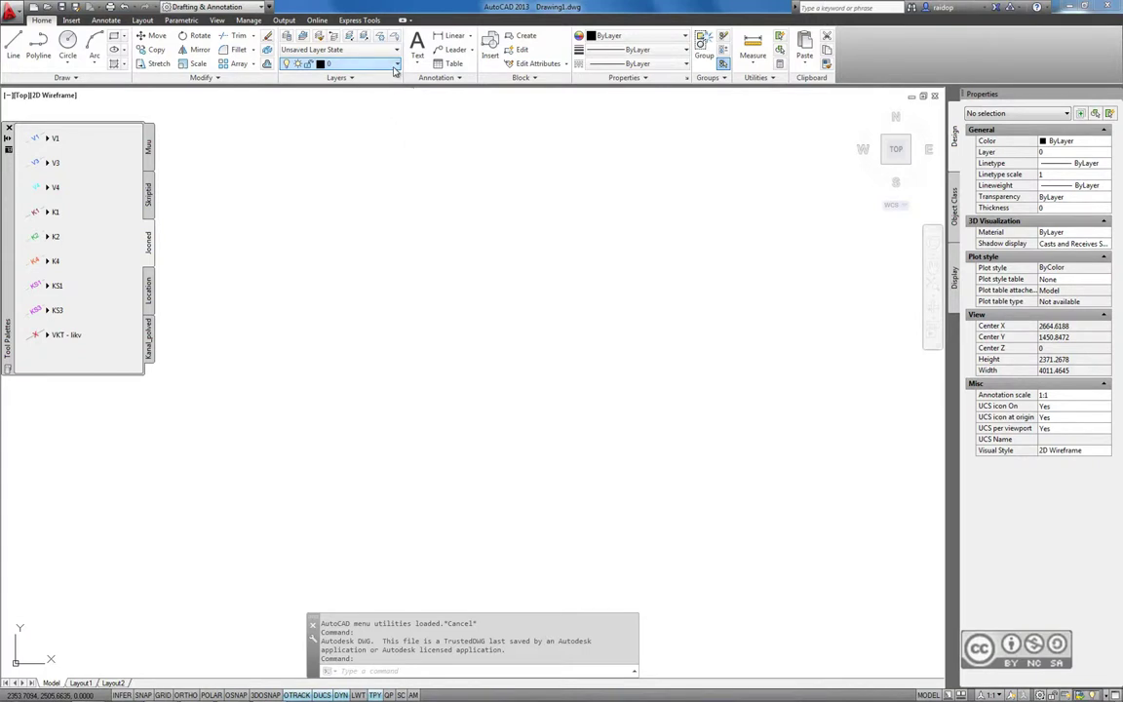
- After reviewing the layer list, save the drawing as template JooniseMall.dwt in AutoCAD_Standardid, described 'Kihinimekiri lukus.'
left_click(396, 65)
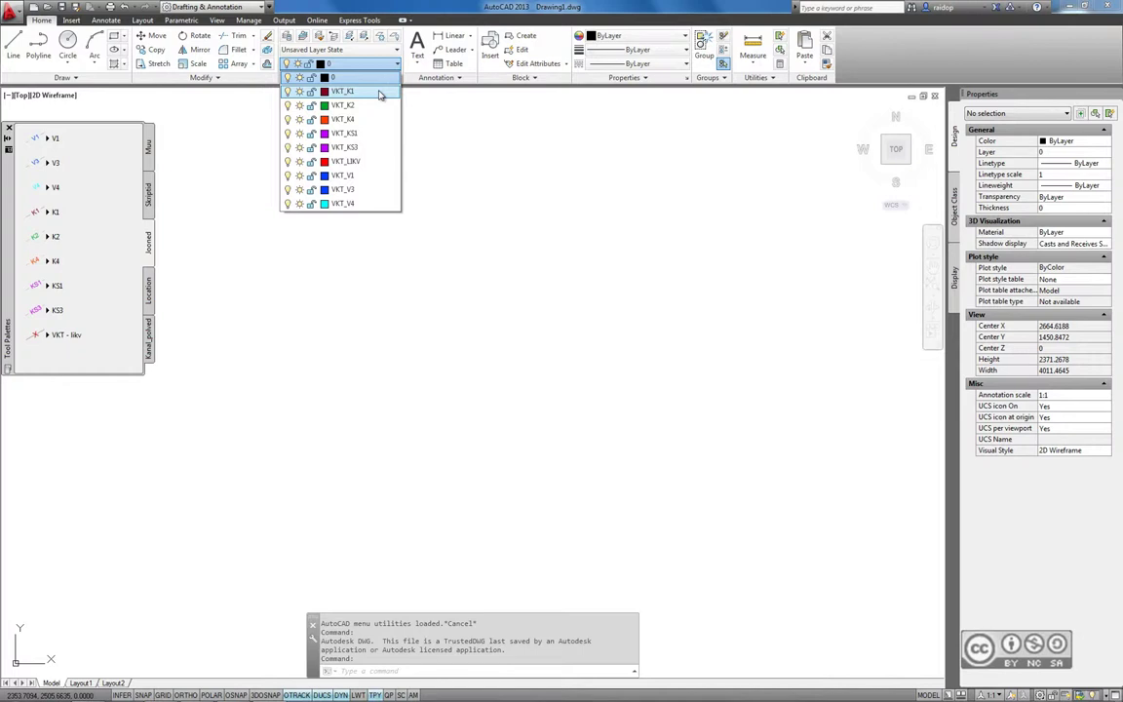
left_click(293, 76)
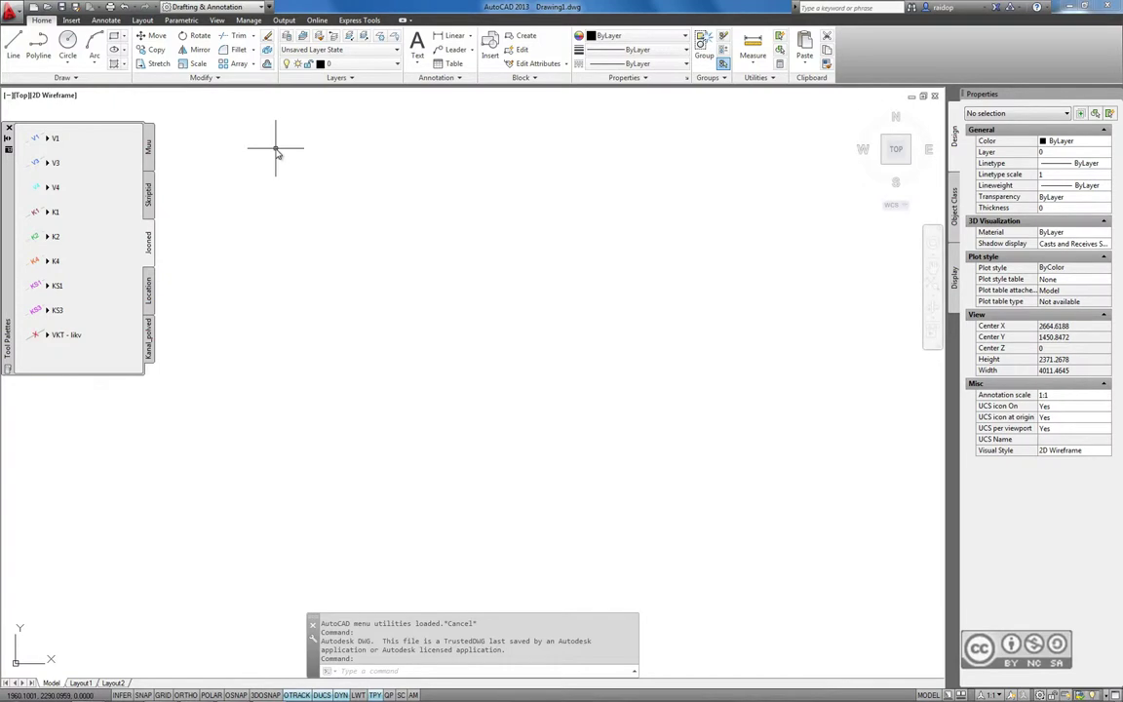
left_click(14, 11)
left_click(148, 156)
left_click(501, 340)
type("JooniseMall.dwt")
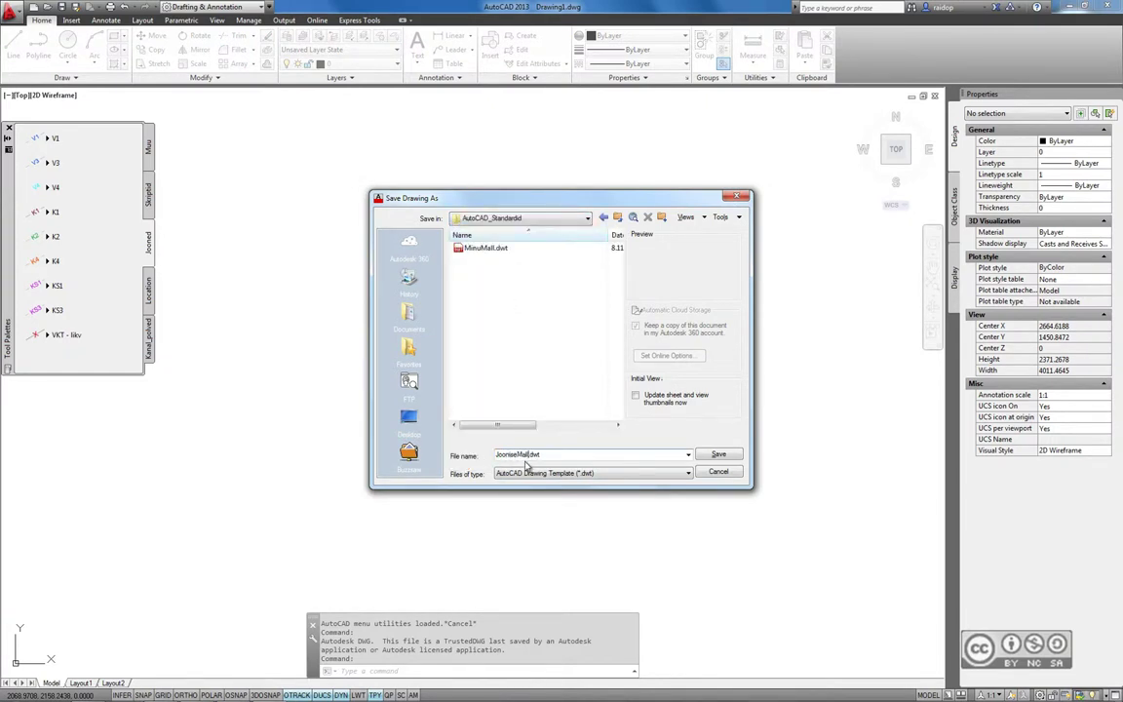
key("Return")
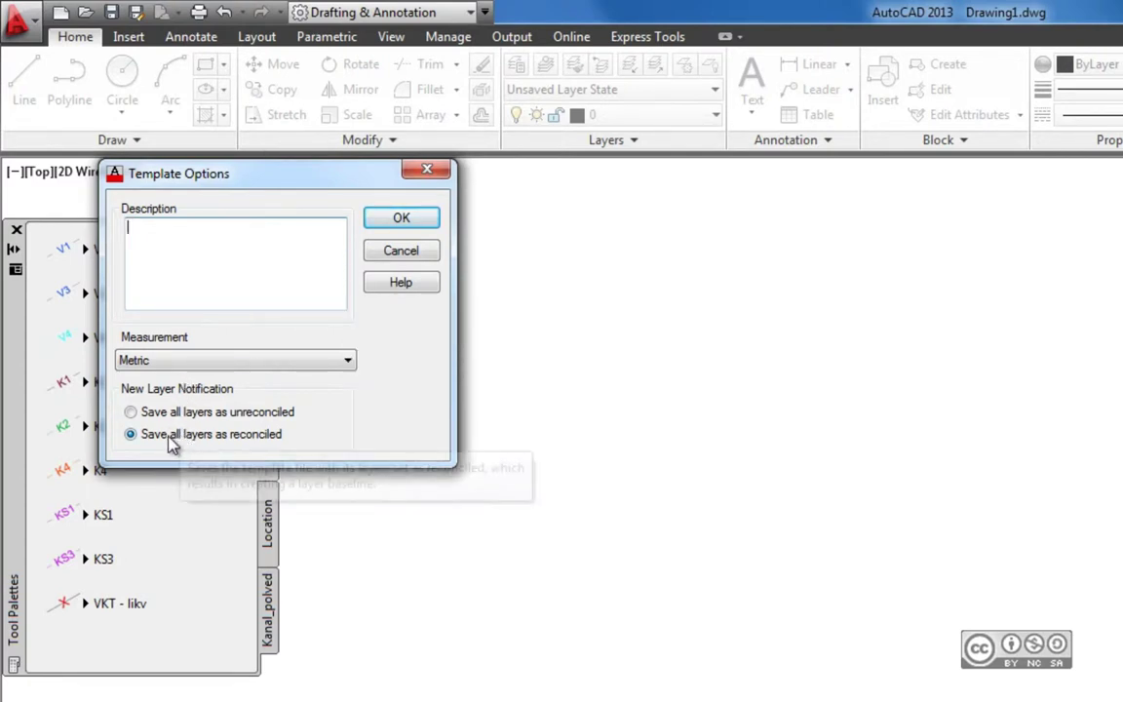
mouse_move(157, 250)
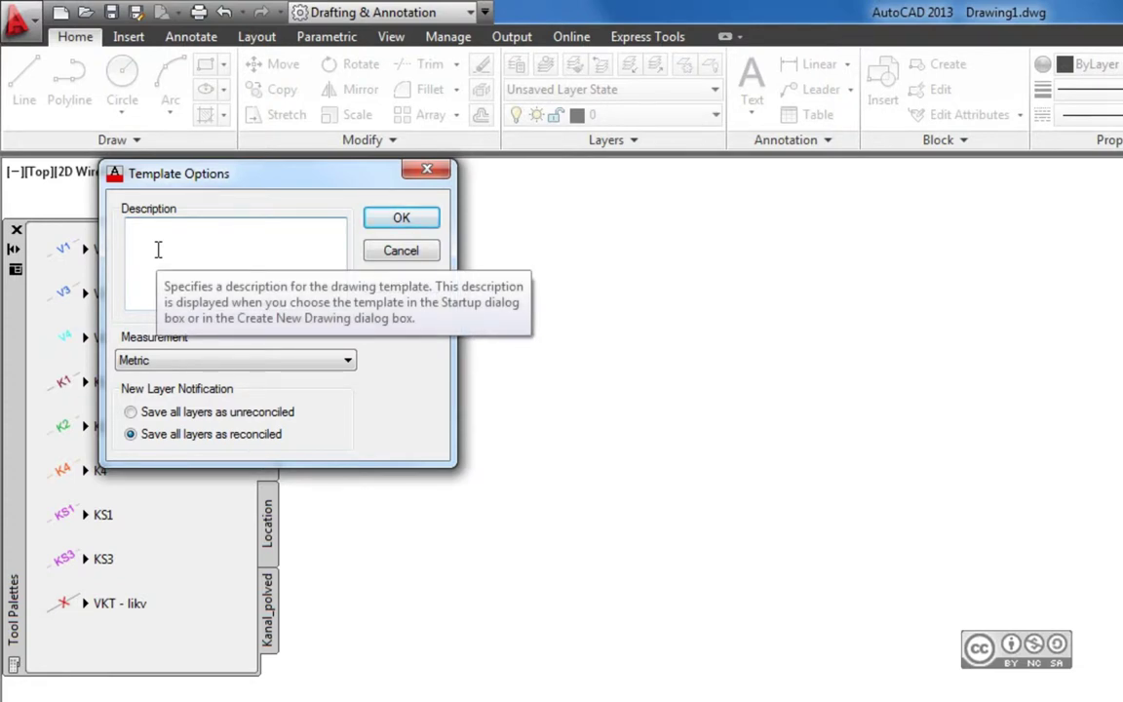
type("Kihinime")
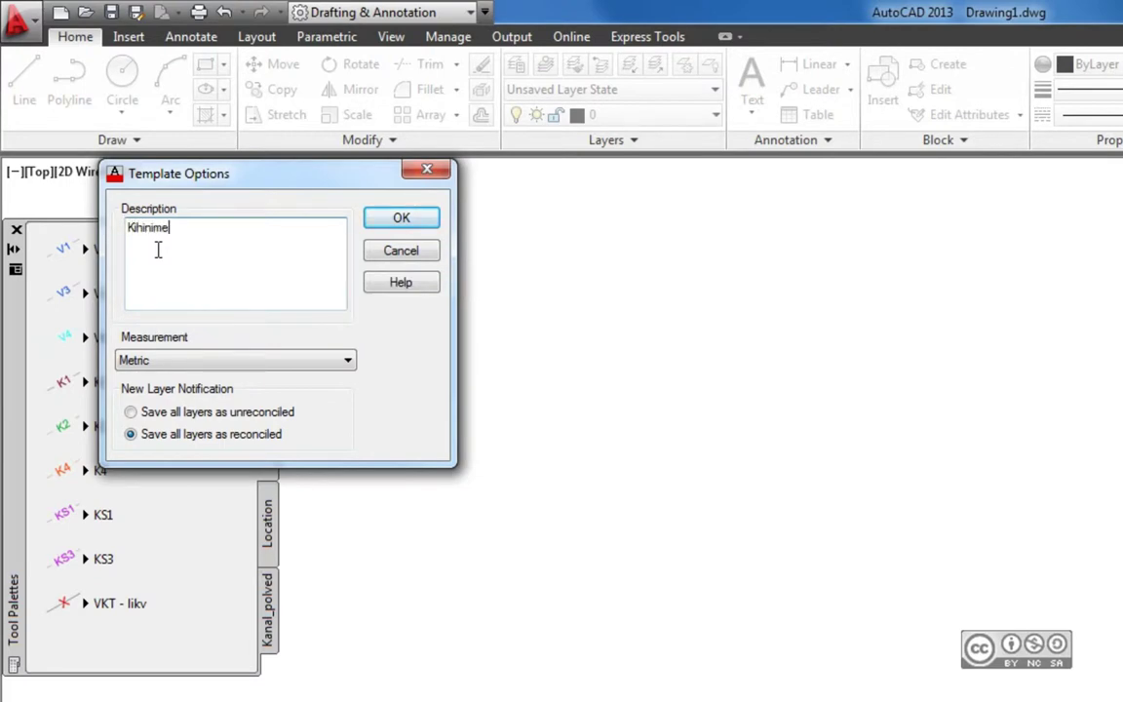
type("ekiri lukus.")
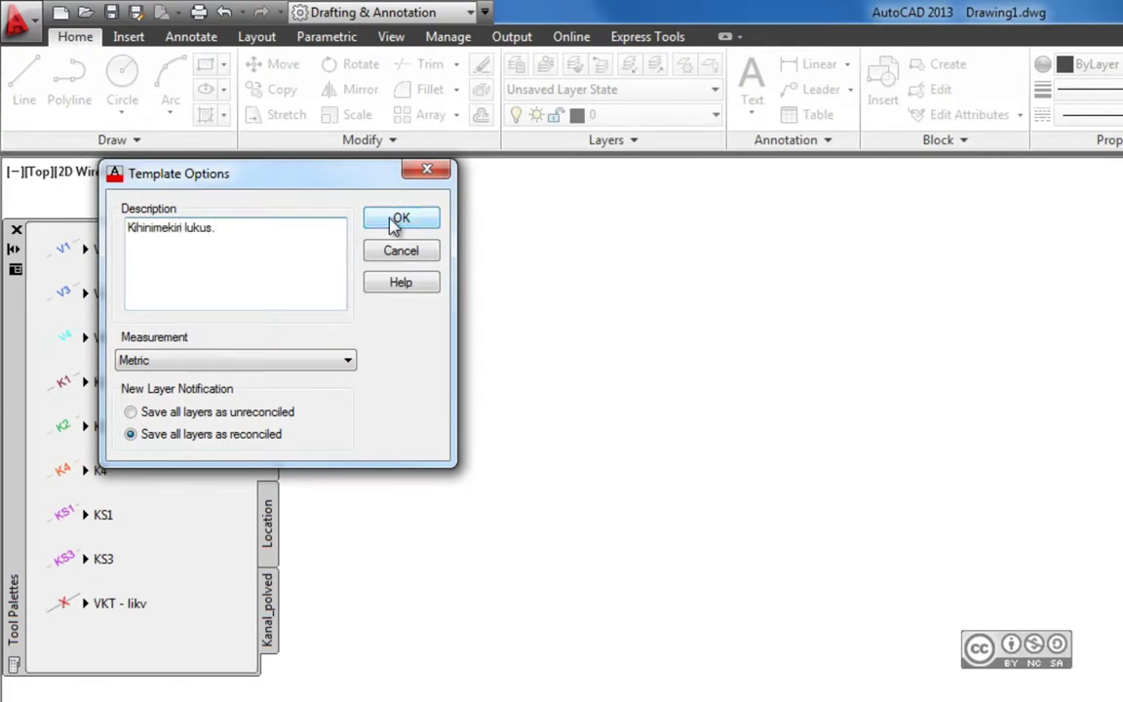
left_click(398, 223)
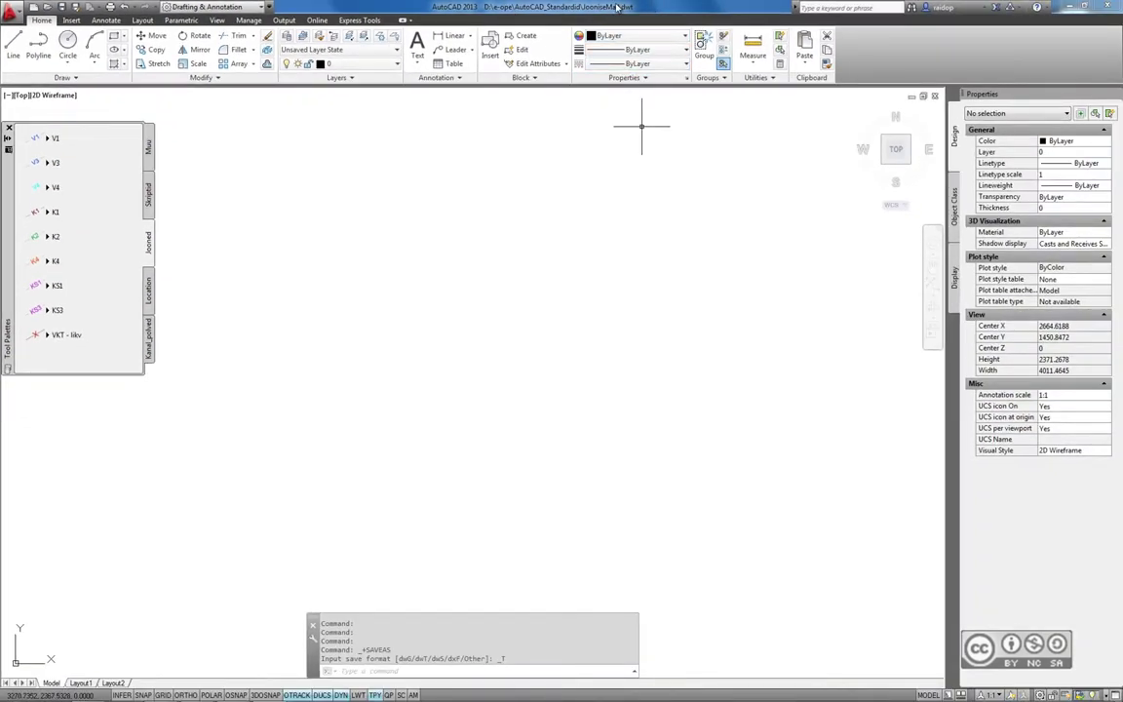
- Close the template and start a new drawing from JooniseMall.dwt in e-ope\AutoCAD_Standardid
key("ctrl+F4")
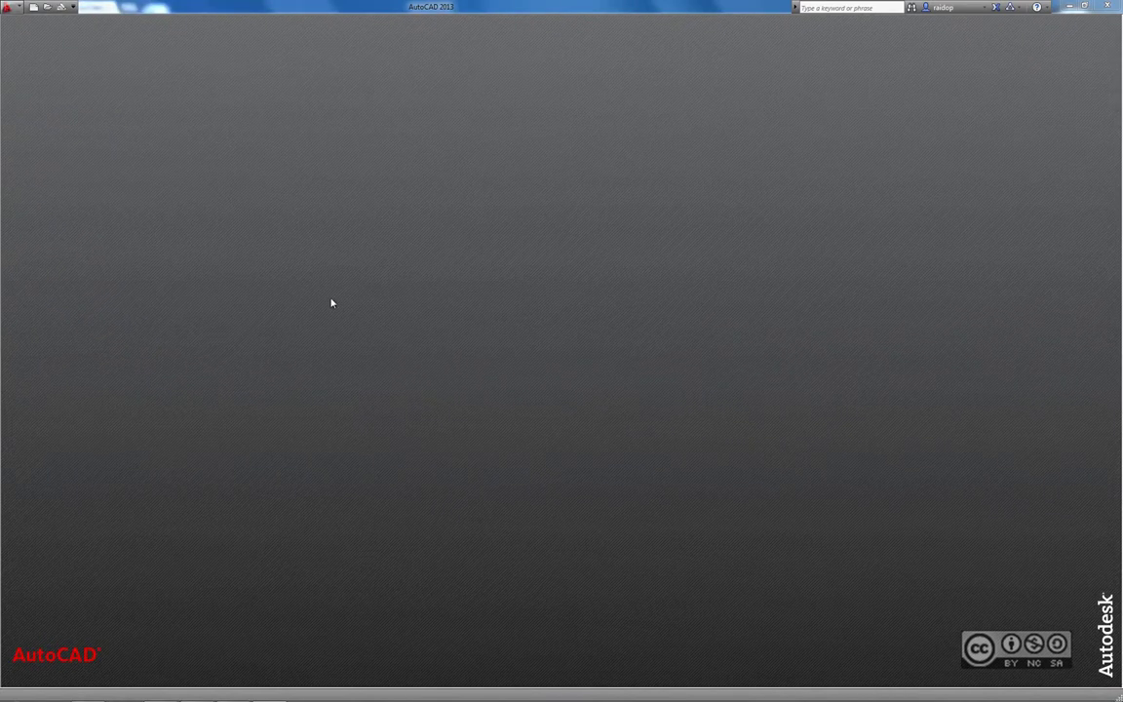
left_click(33, 7)
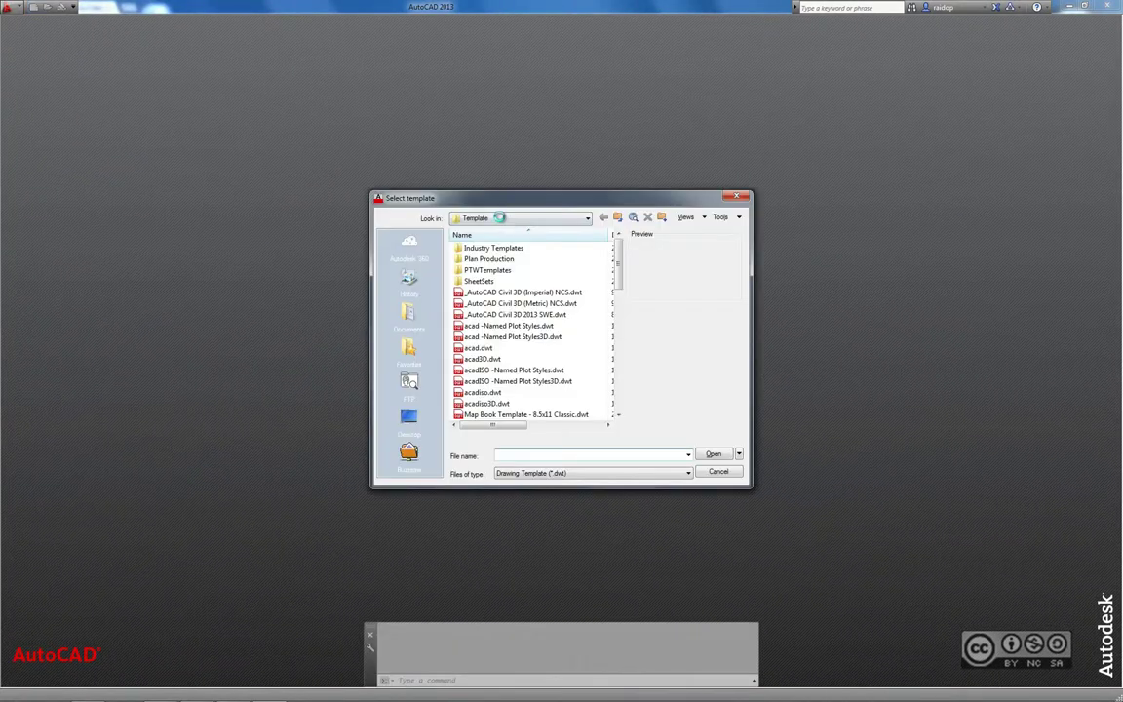
left_click(526, 219)
left_click(497, 315)
double_click(483, 247)
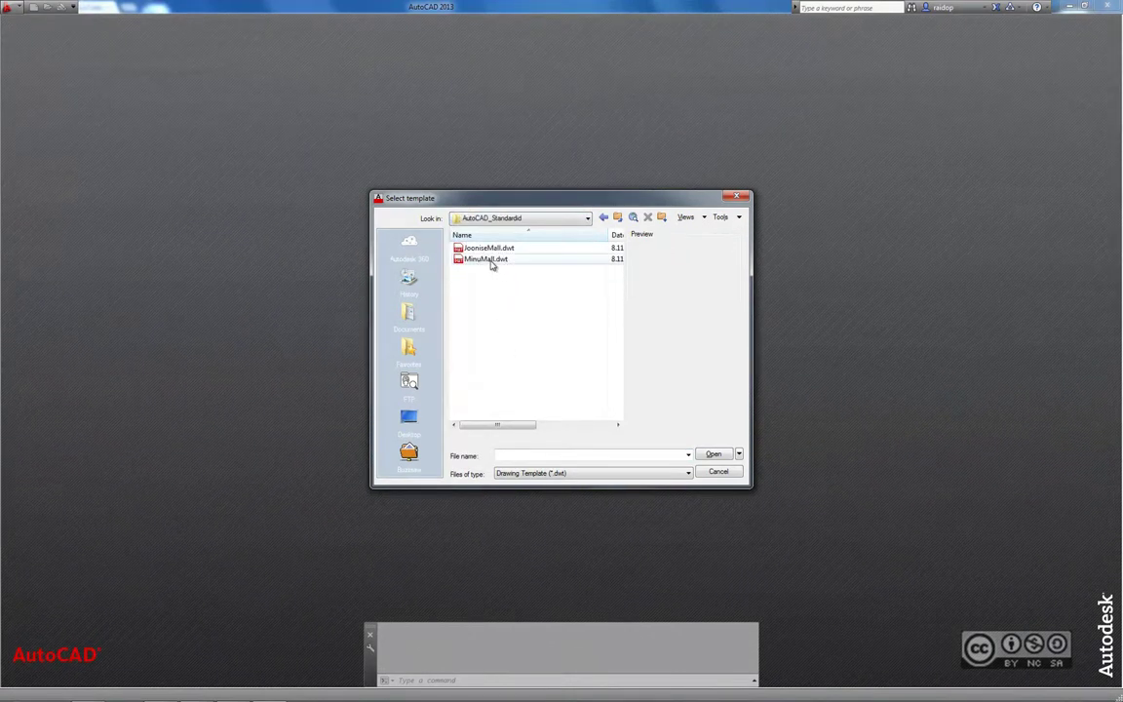
left_click(469, 249)
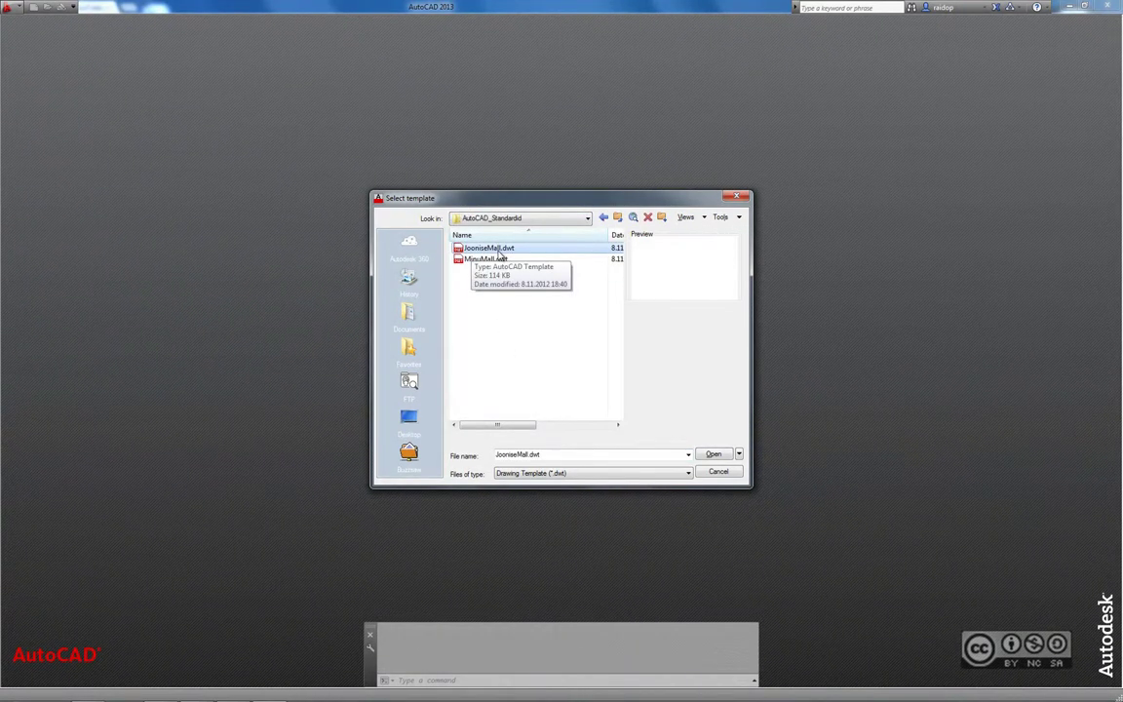
left_click(714, 454)
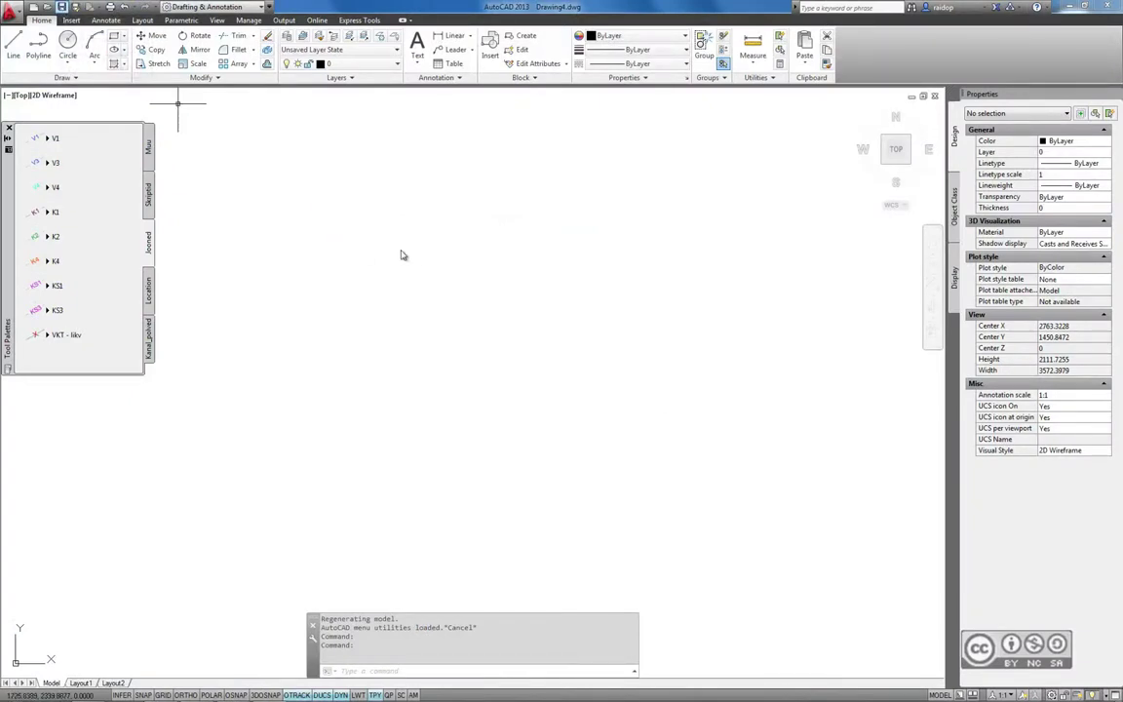
- Save the new drawing as MinuJoonis.dwg and check its layer list
key("ctrl+s")
type("Mimuleonis")
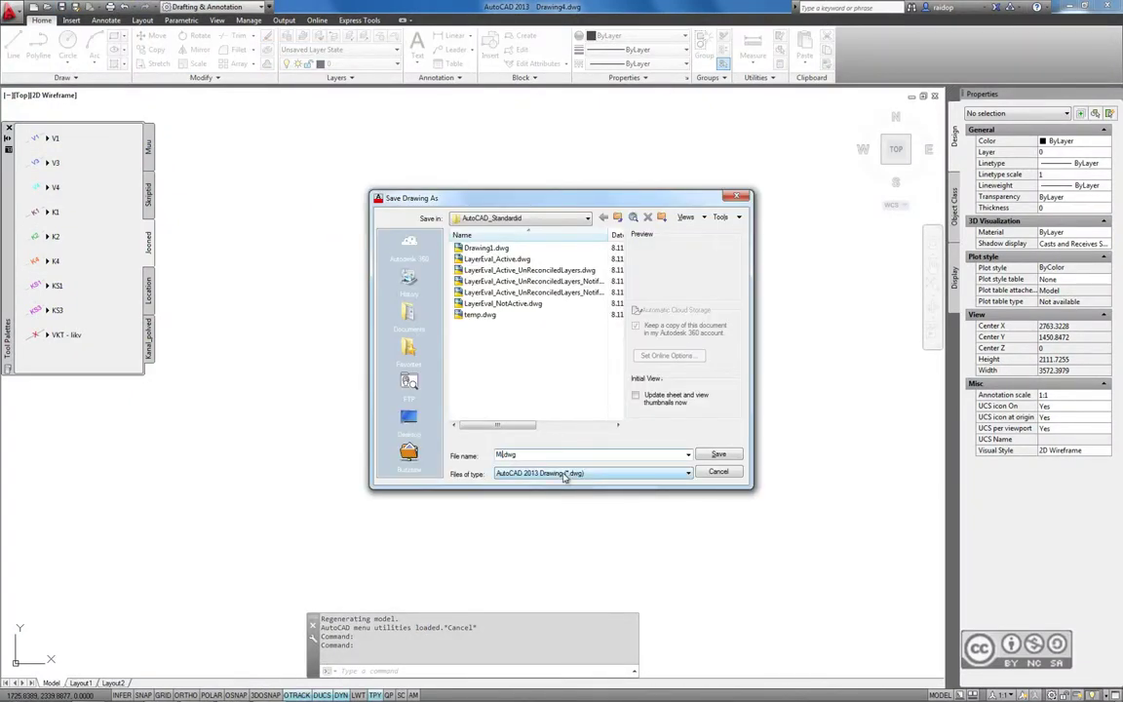
key("Return")
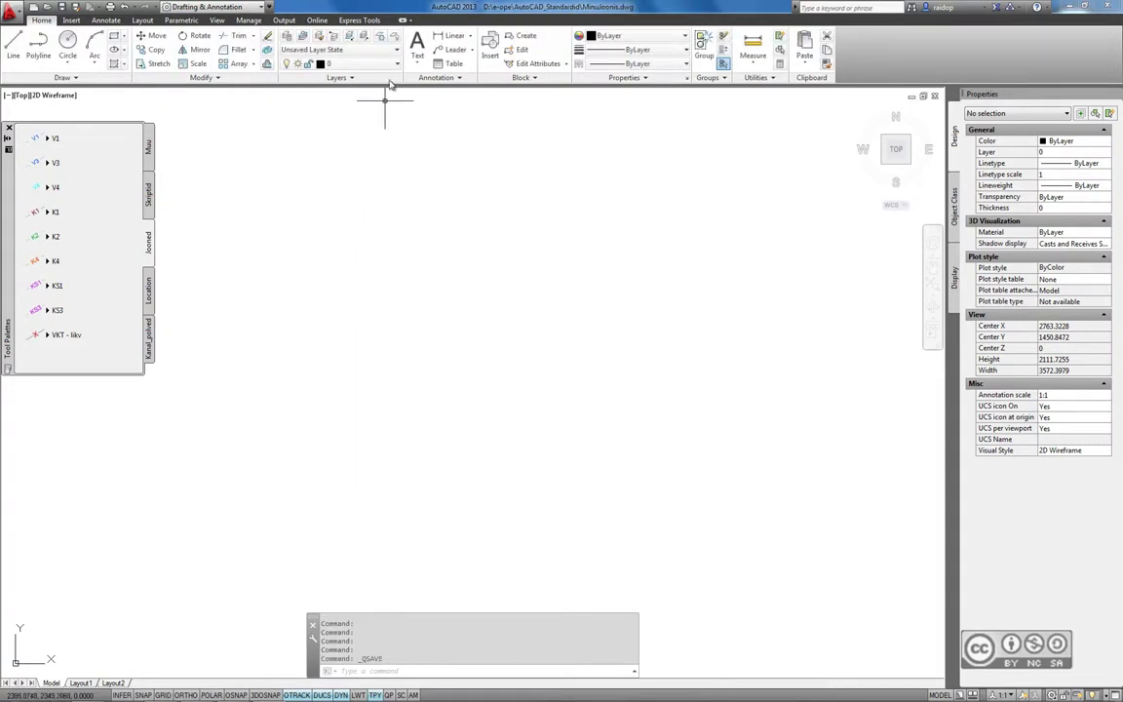
left_click(373, 64)
- Turn on new-layer notification, evaluating all new layers and alerting on Open and xref Attach/Reload
left_click(288, 37)
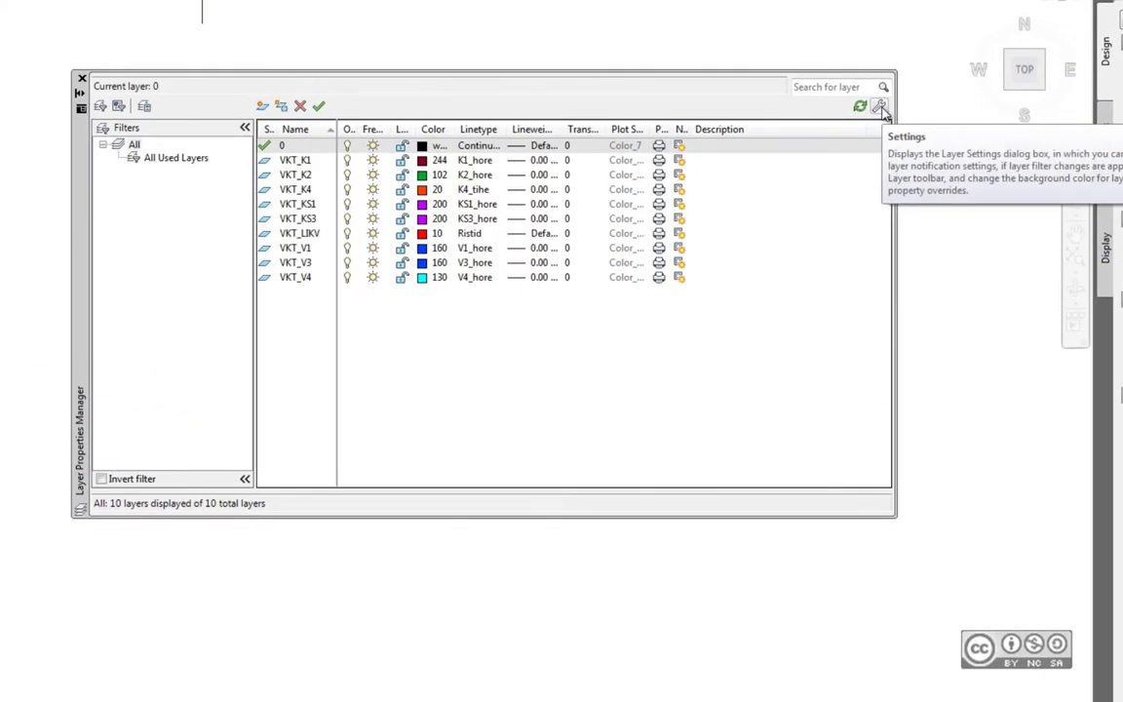
left_click(881, 107)
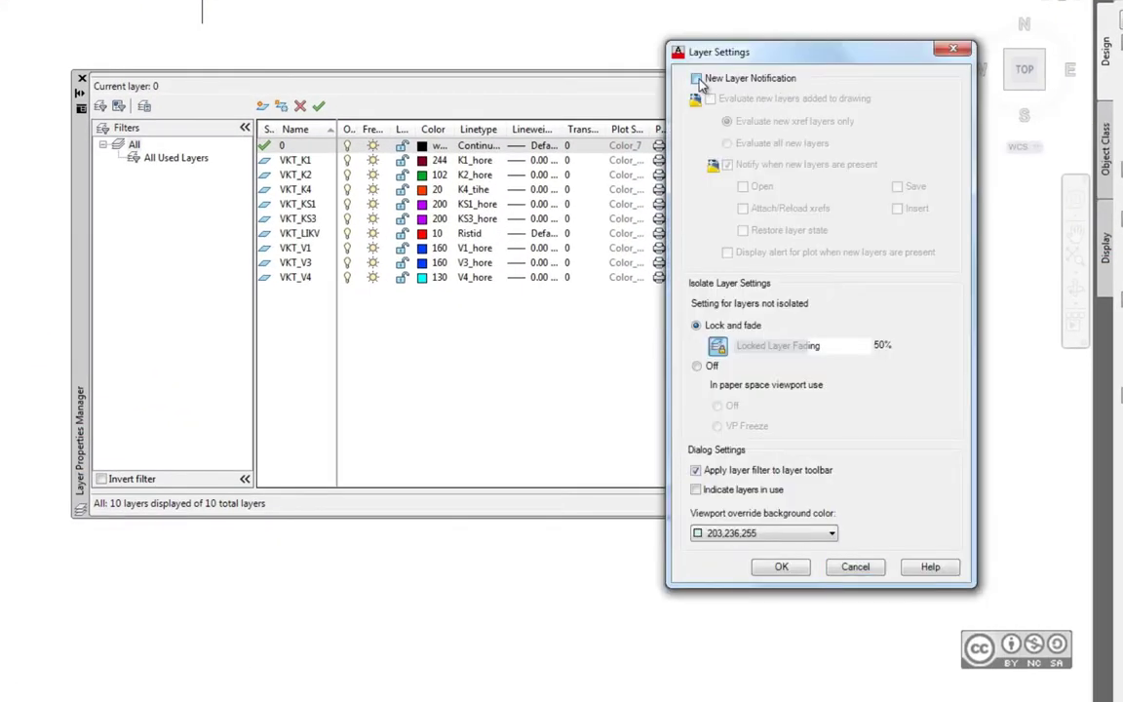
left_click(696, 79)
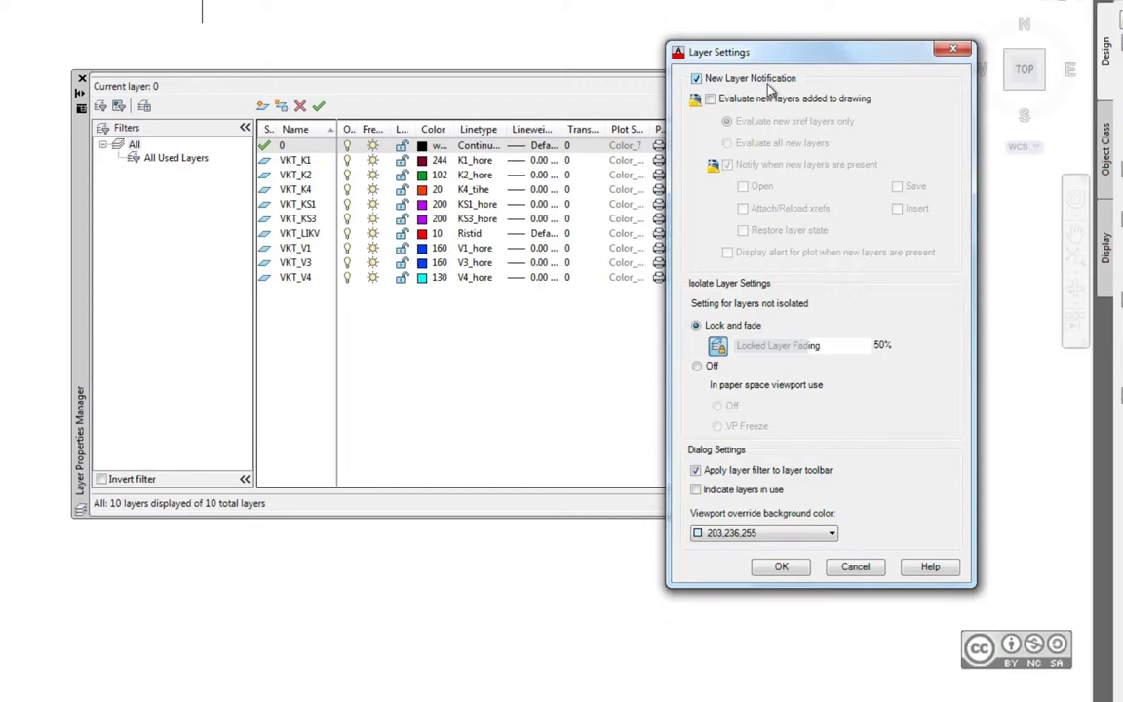
left_click(711, 99)
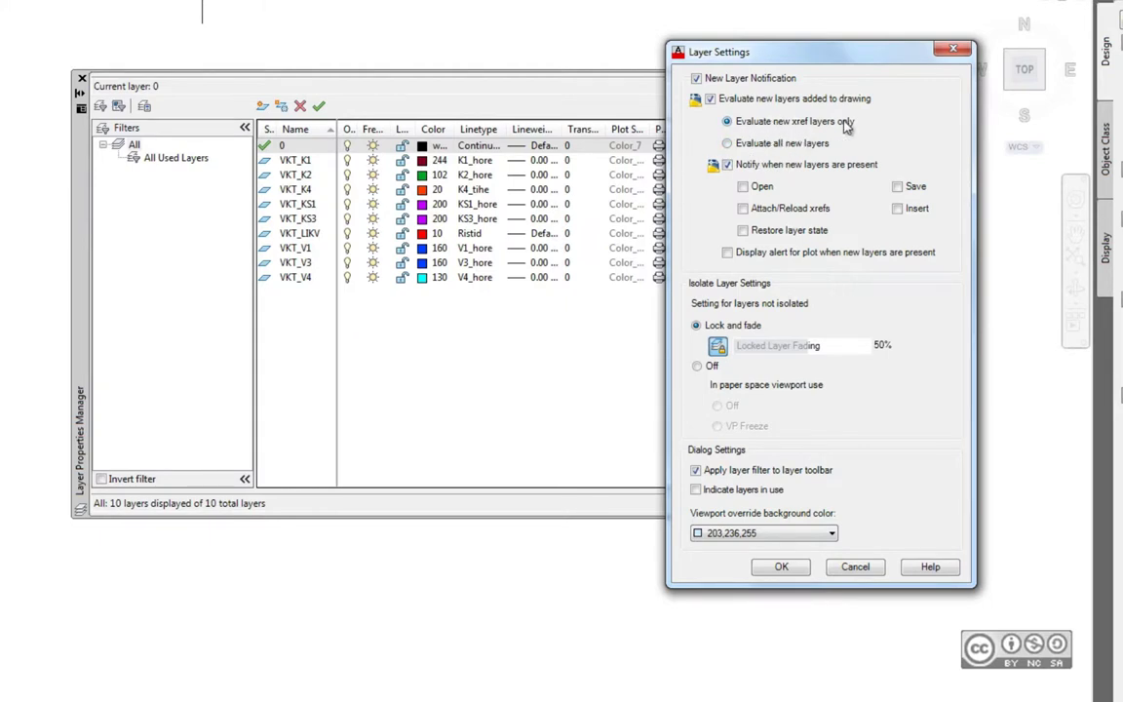
left_click(741, 143)
mouse_move(758, 186)
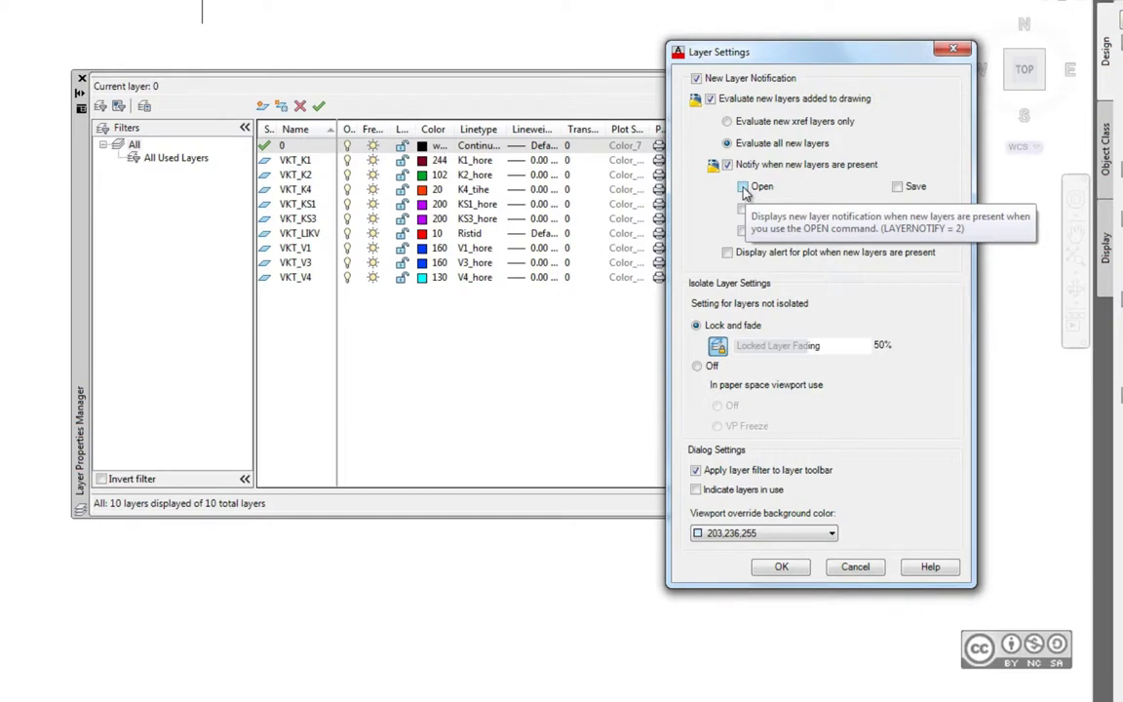
left_click(743, 187)
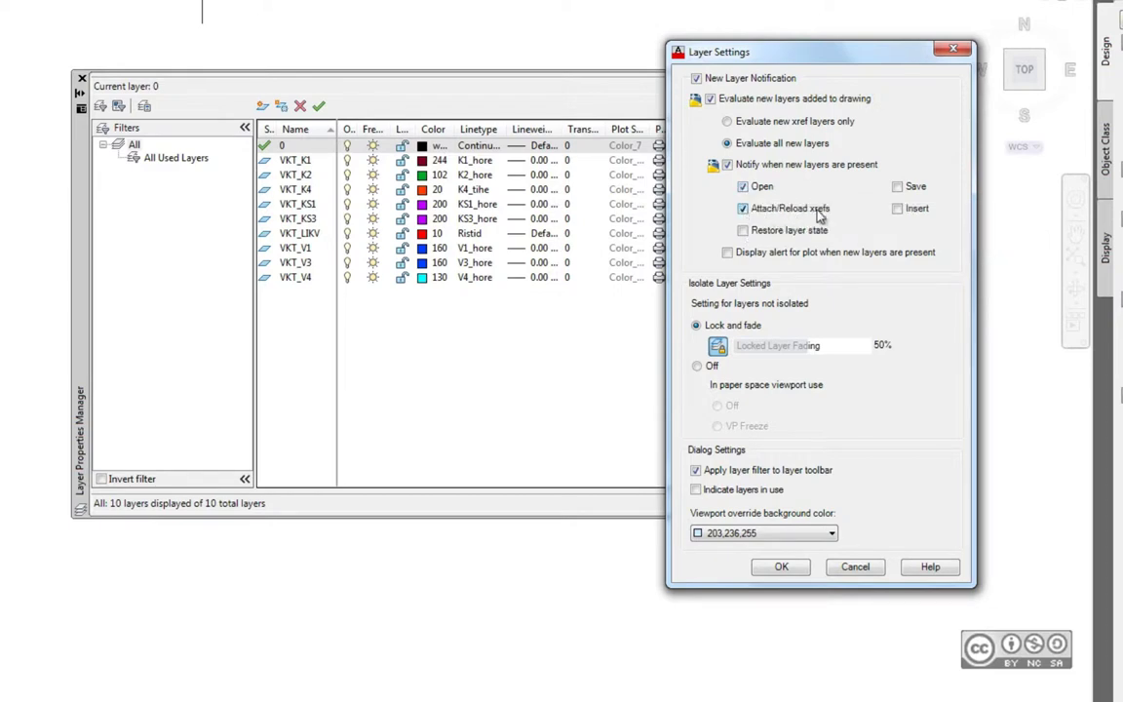
left_click(781, 569)
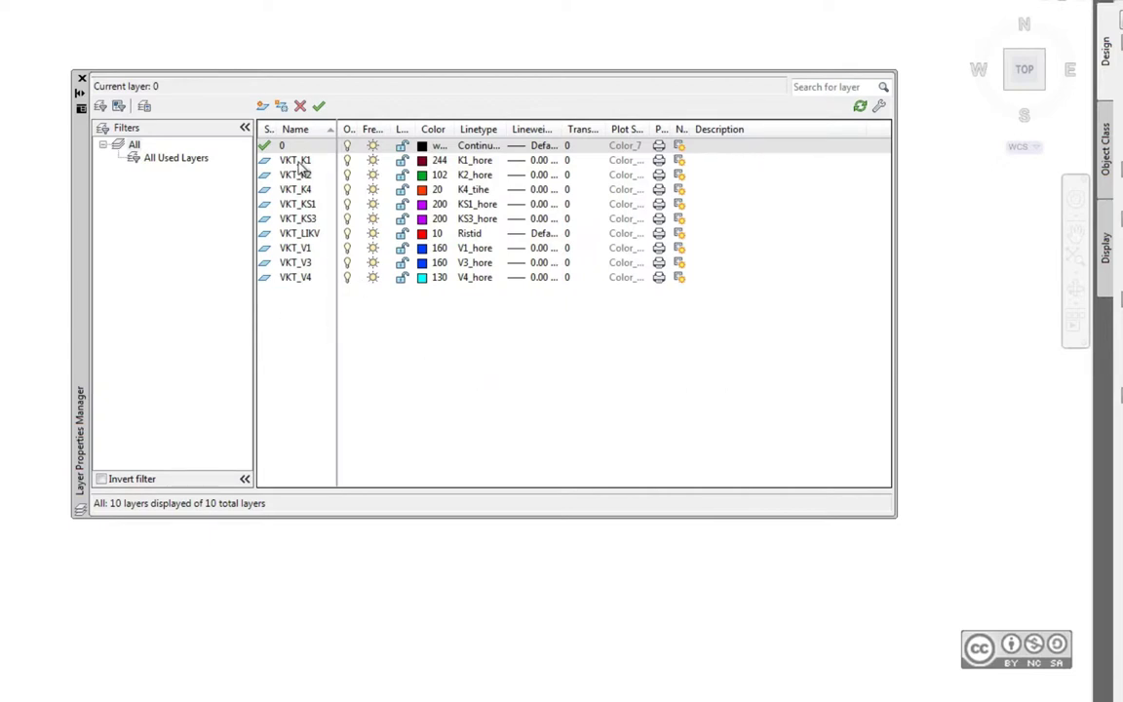
- Add a layer named abijooned, then reopen MinuJoonis.dwg
left_click(263, 107)
type("abijoone")
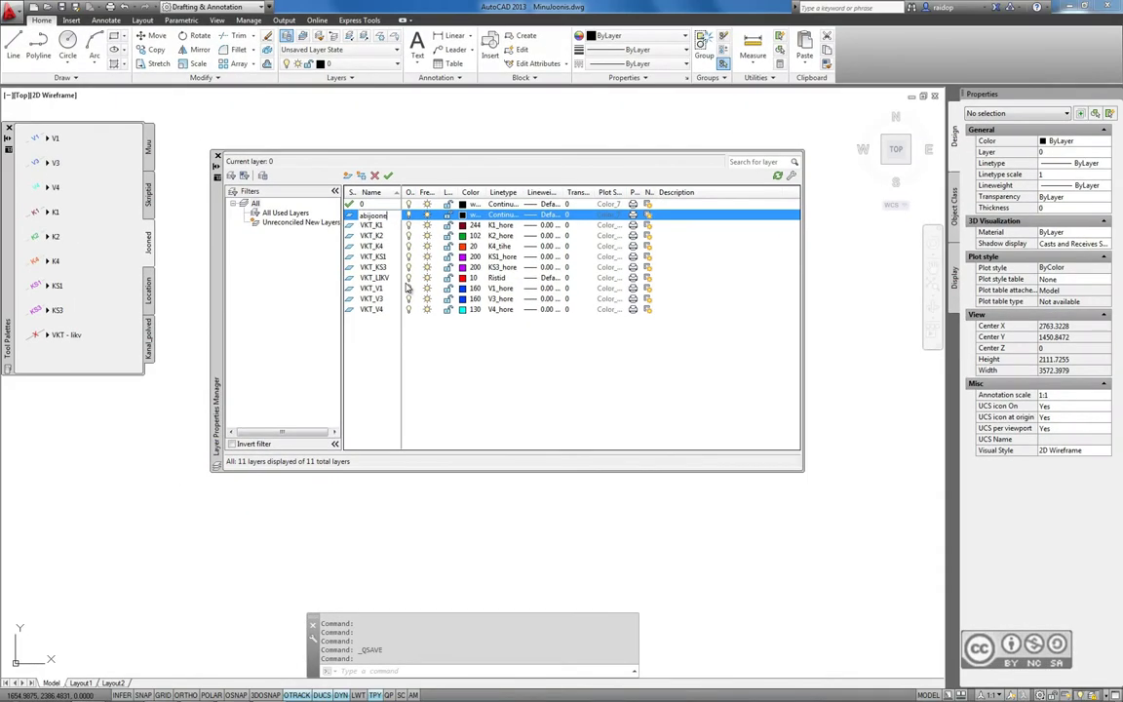
type("d")
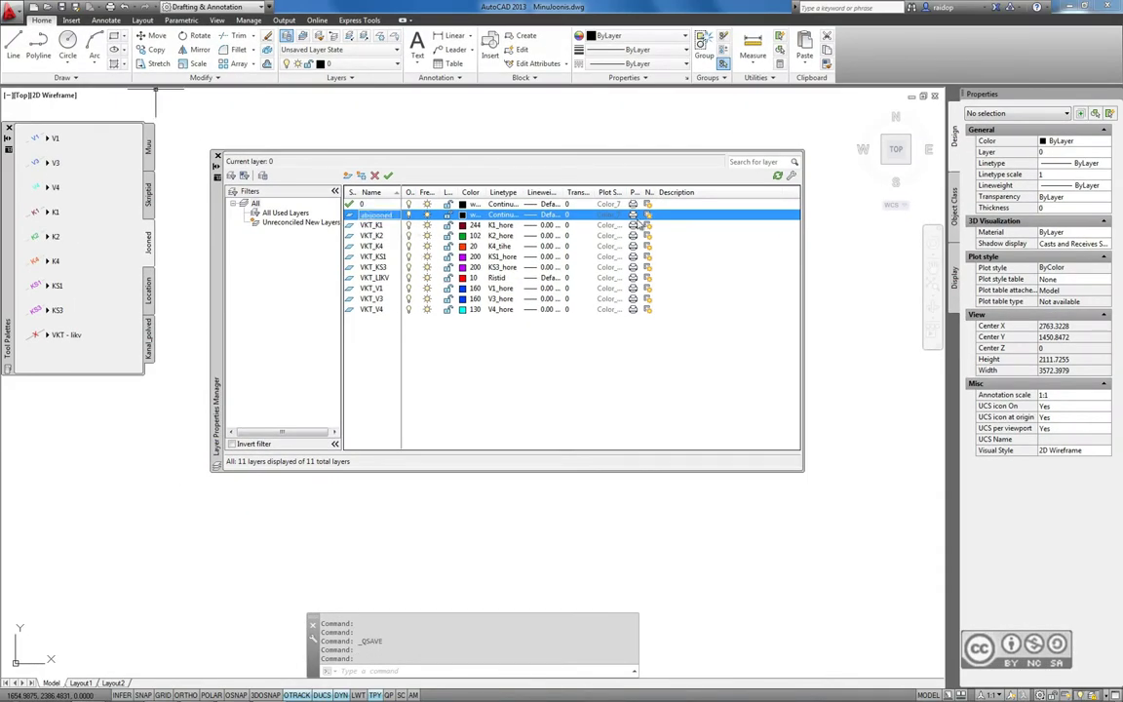
left_click(434, 106)
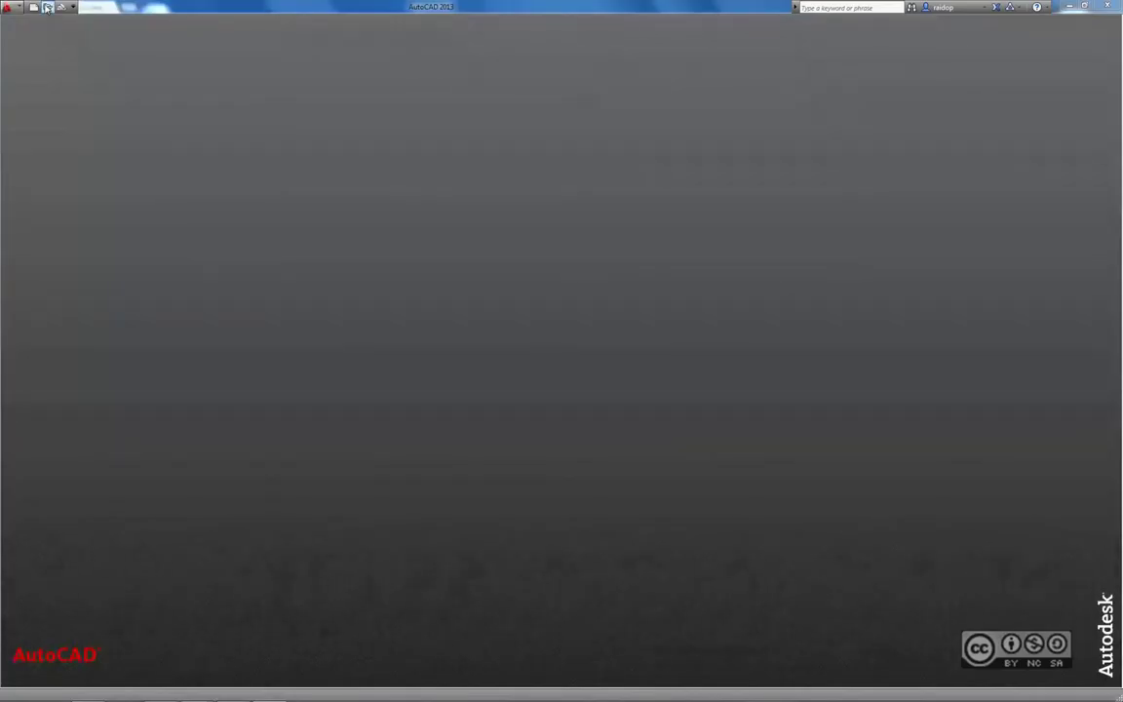
key("ctrl+o")
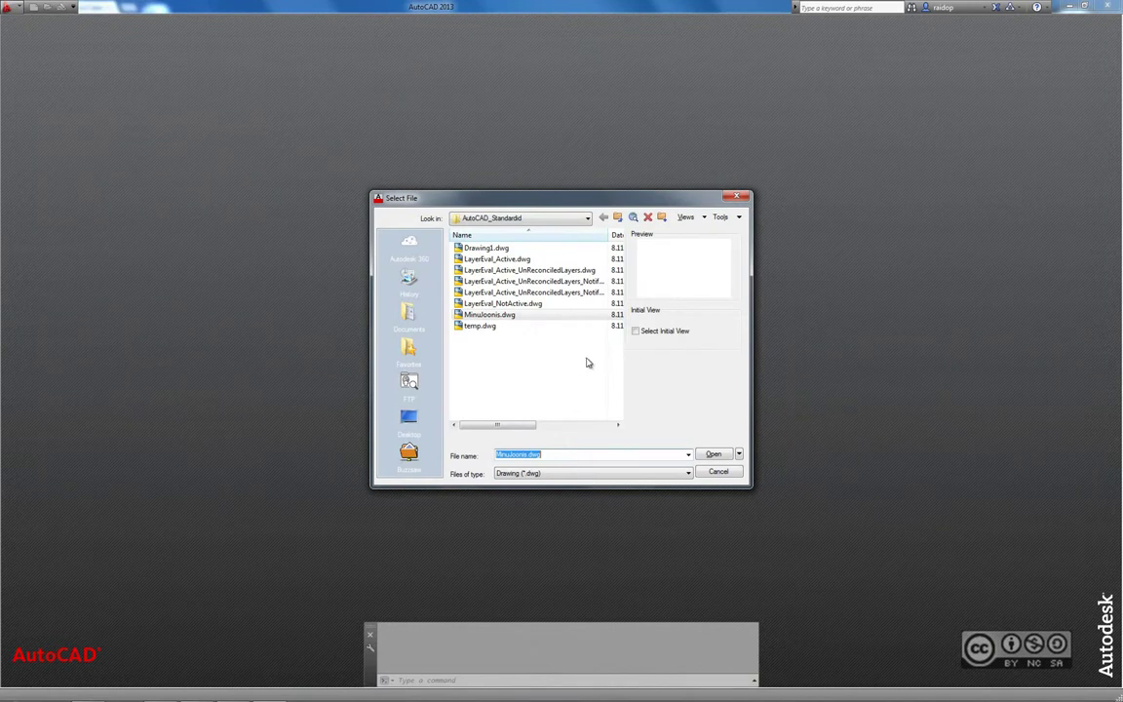
left_click(714, 454)
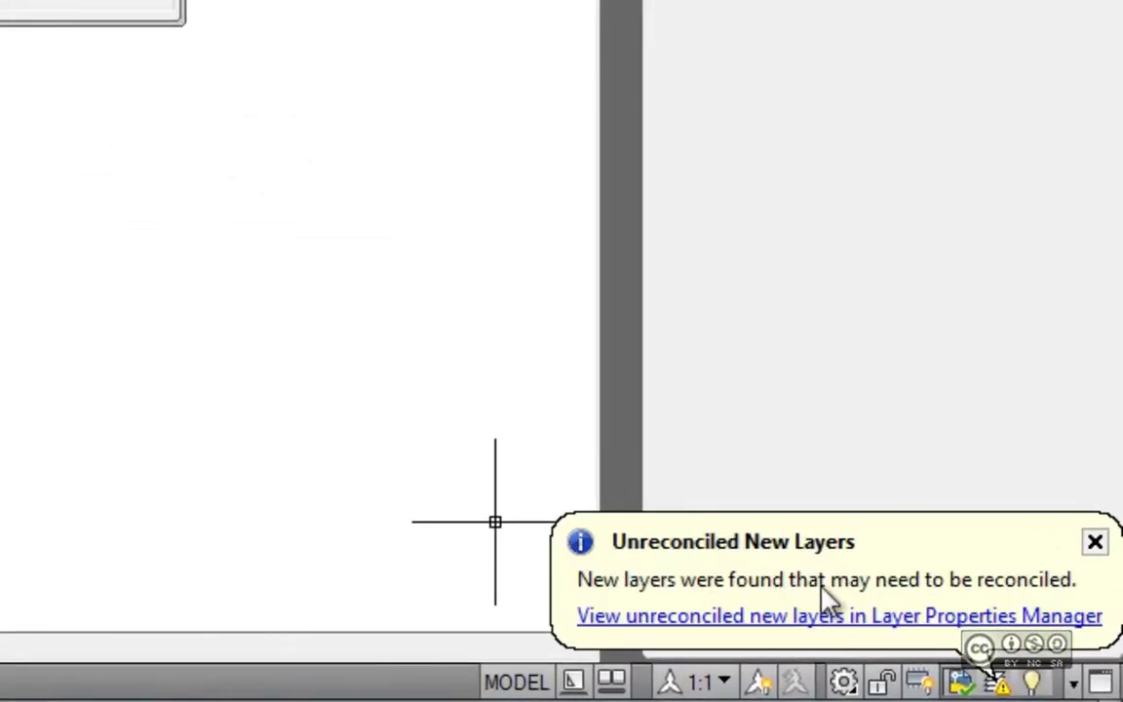
- From the alert balloon, filter the layer manager to Unreconciled New Layers, showing only abijooned
left_click(743, 622)
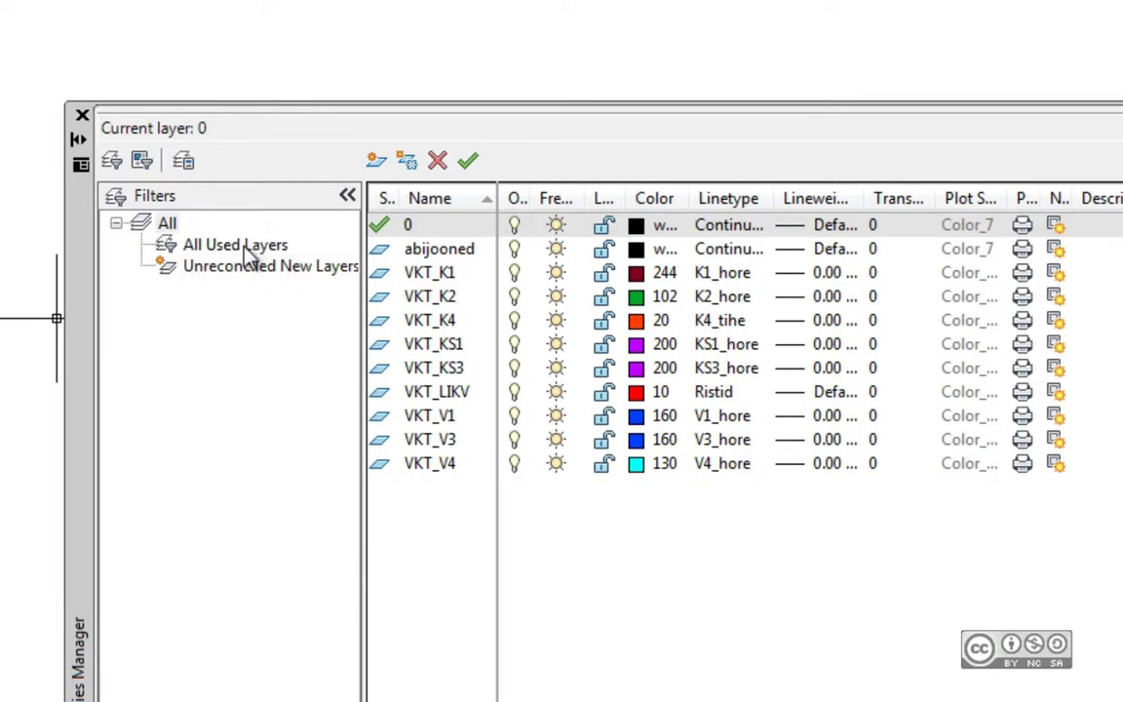
left_click(197, 273)
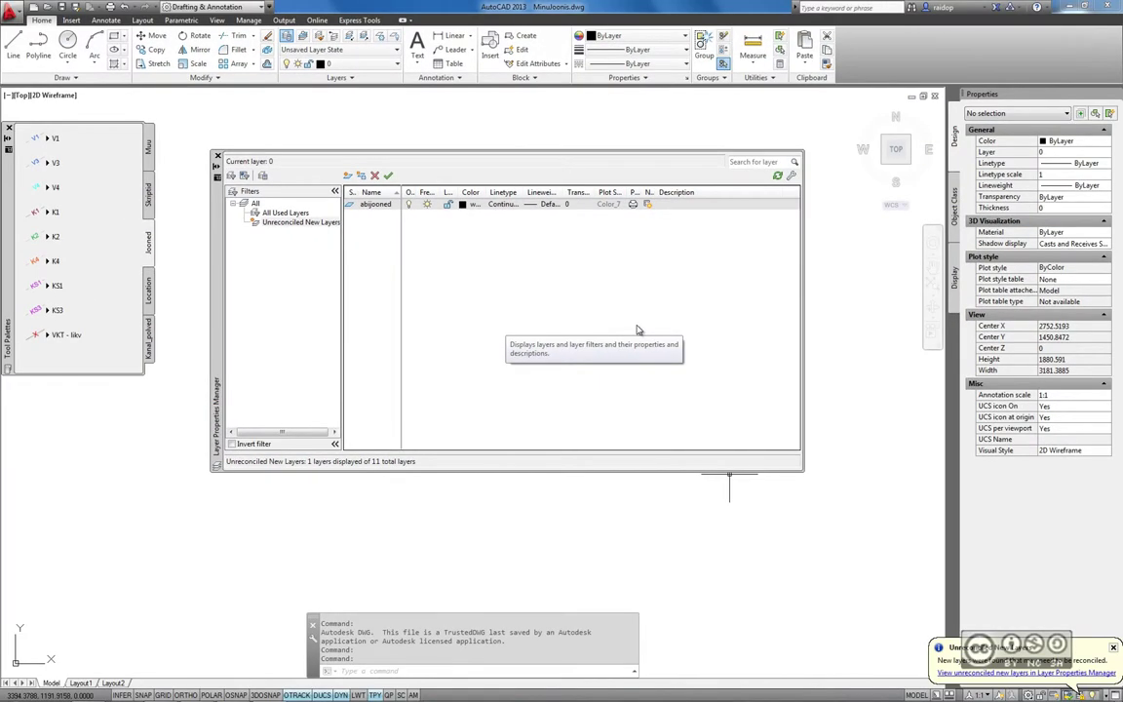
- Show all layers and switch off New Layer Notification in the layer settings
left_click(254, 202)
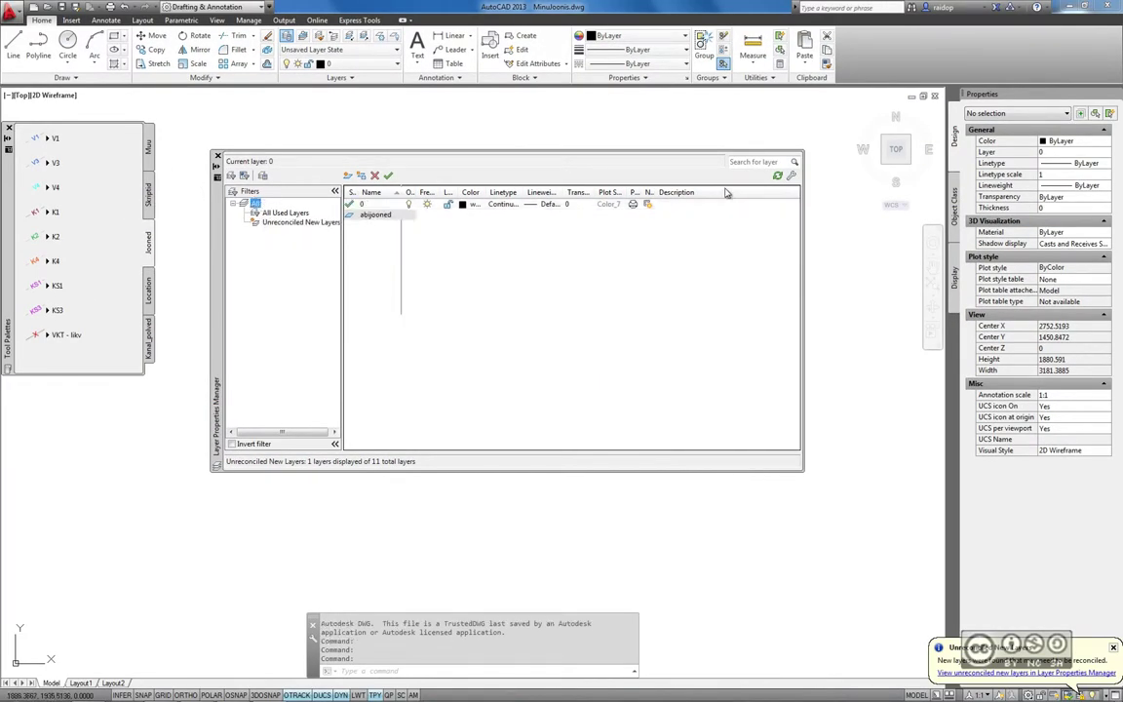
left_click(793, 176)
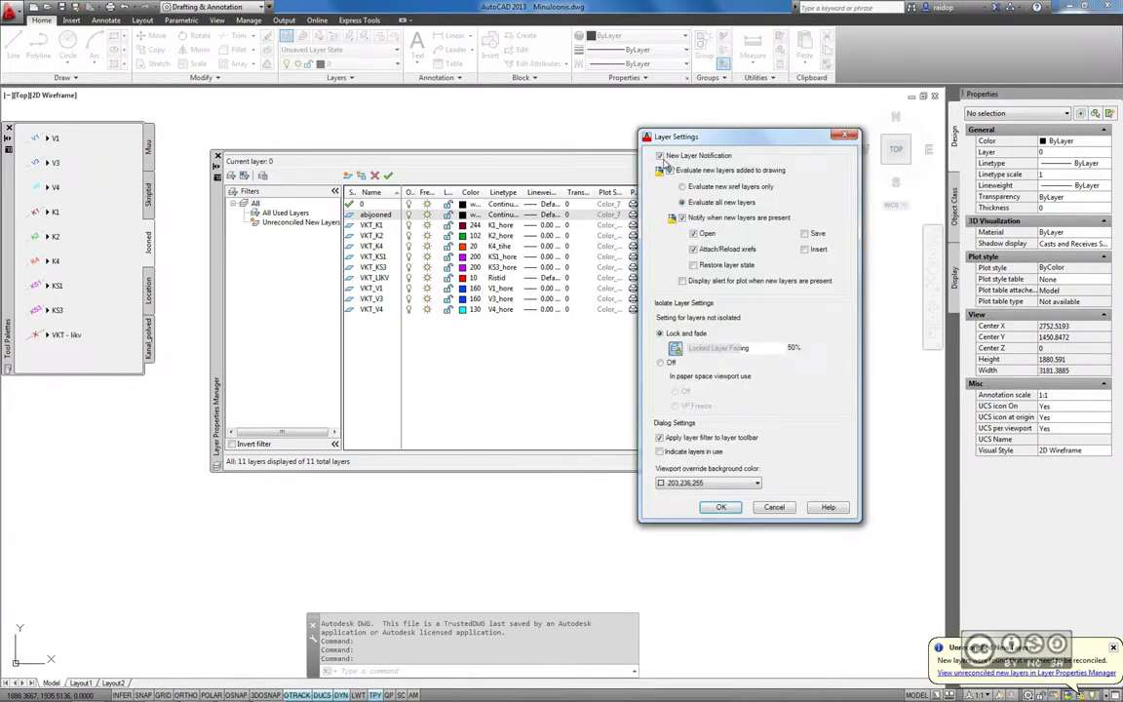
left_click(660, 156)
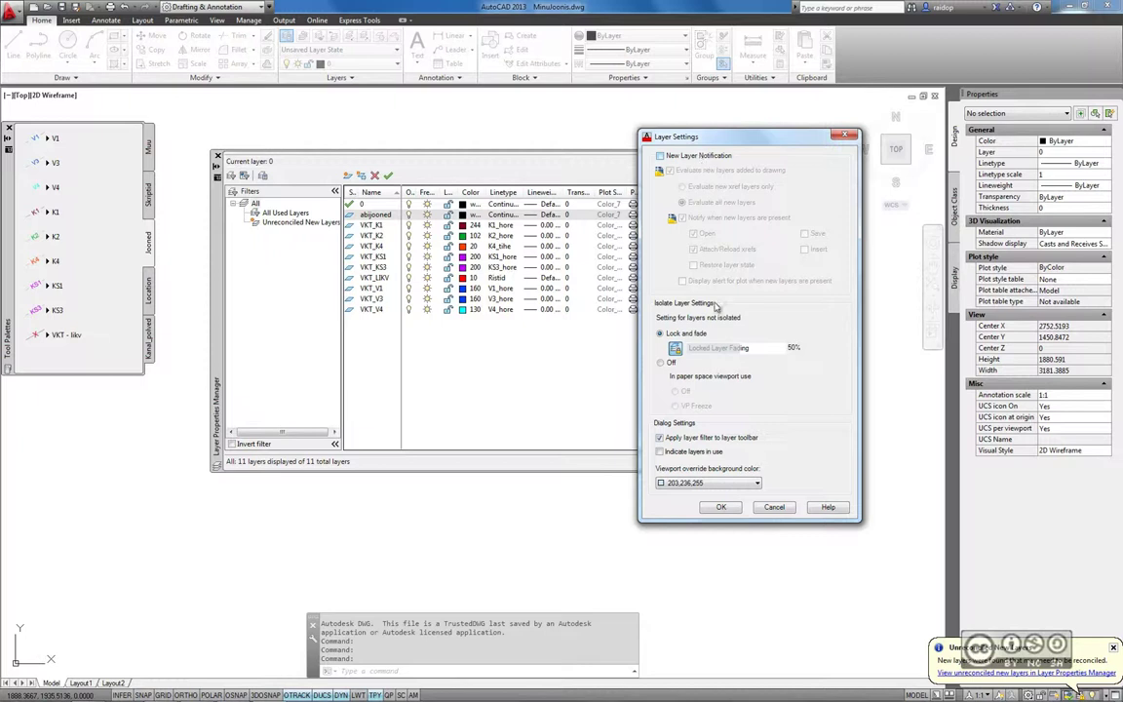
left_click(720, 506)
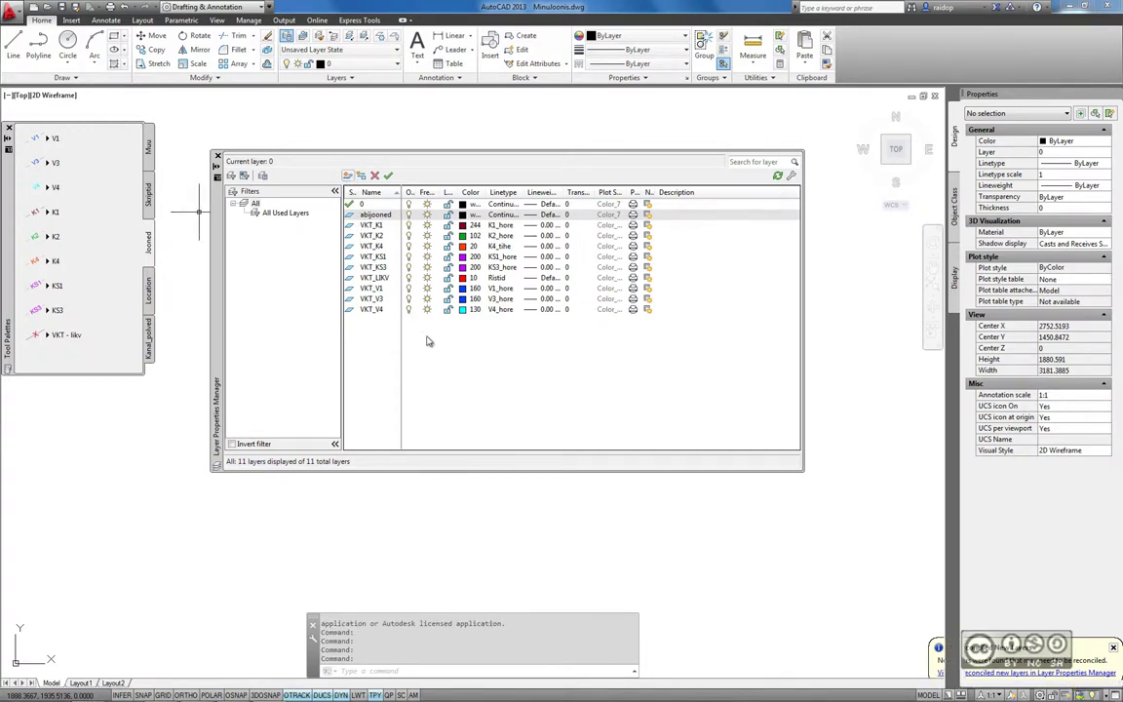
- Create a new layer named tekst and close the layer manager
key("alt+n")
type("tekst")
left_click(218, 156)
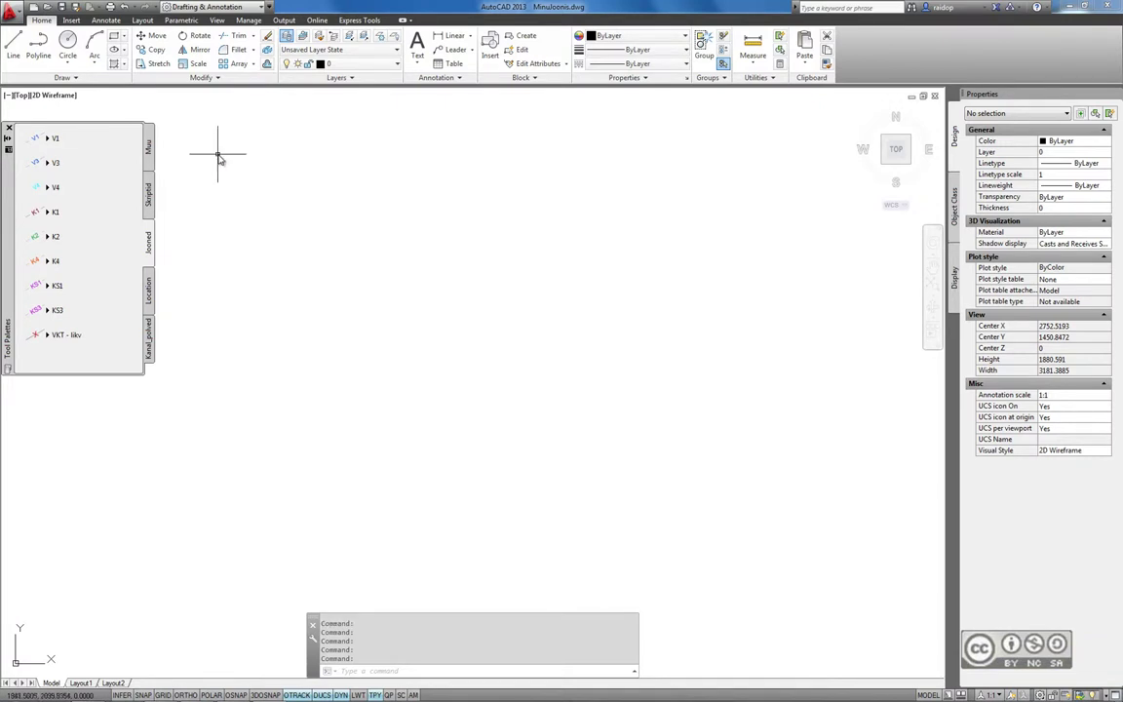
- Close and reopen MinuJoonis.dwg
key("ctrl+F4")
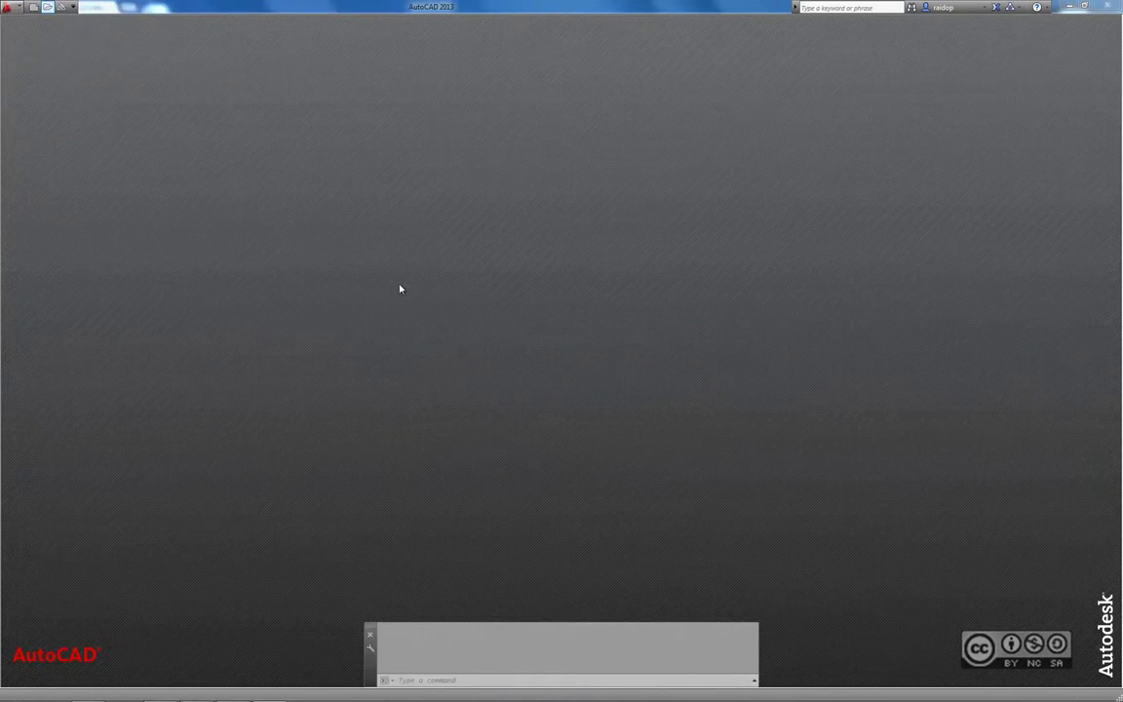
key("ctrl+o")
key("Return")
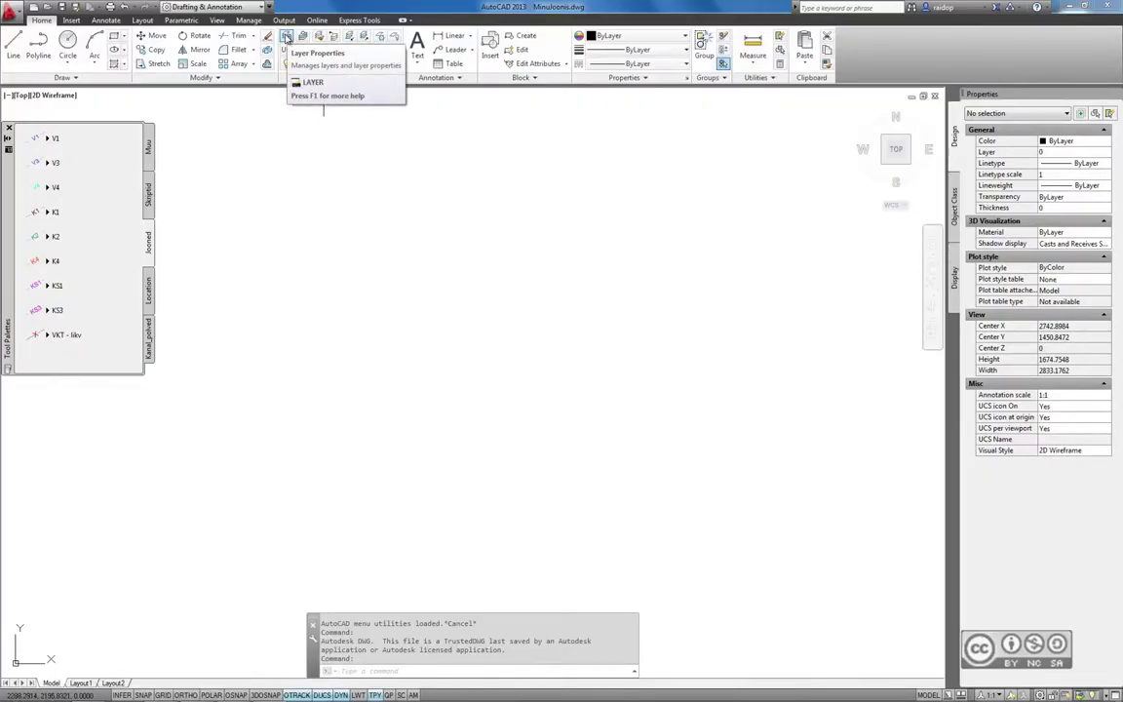
- In the layer manager, select abijooned and switch New Layer Notification back on
left_click(288, 36)
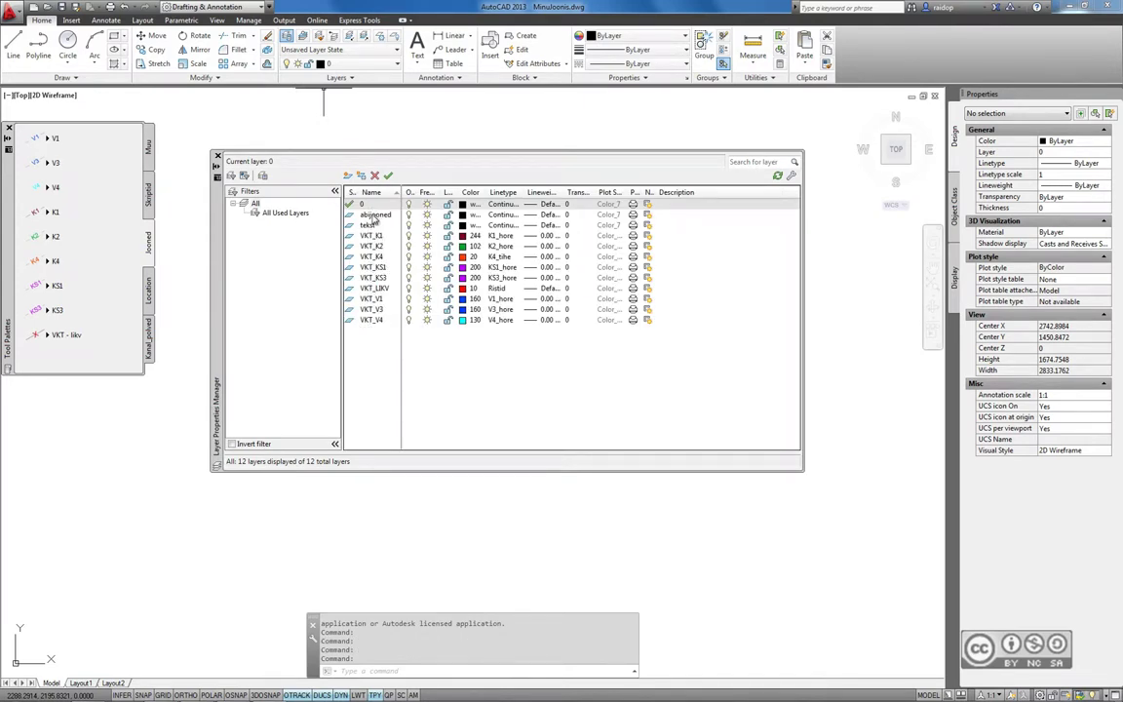
left_click(375, 214)
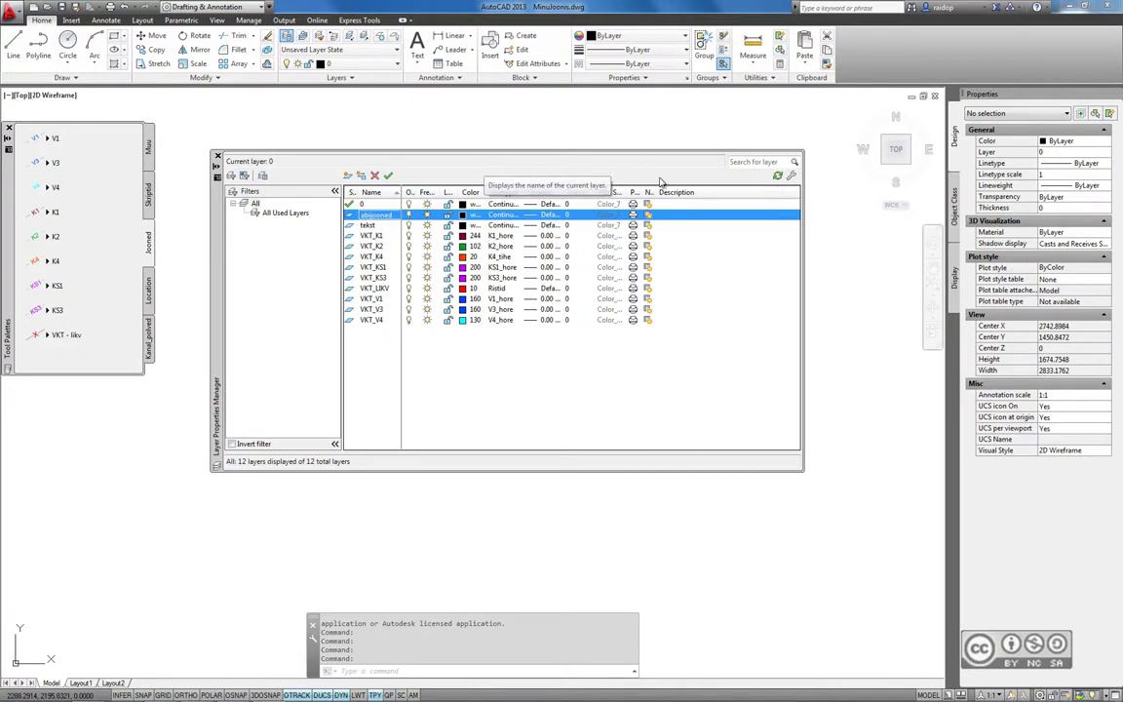
left_click(792, 178)
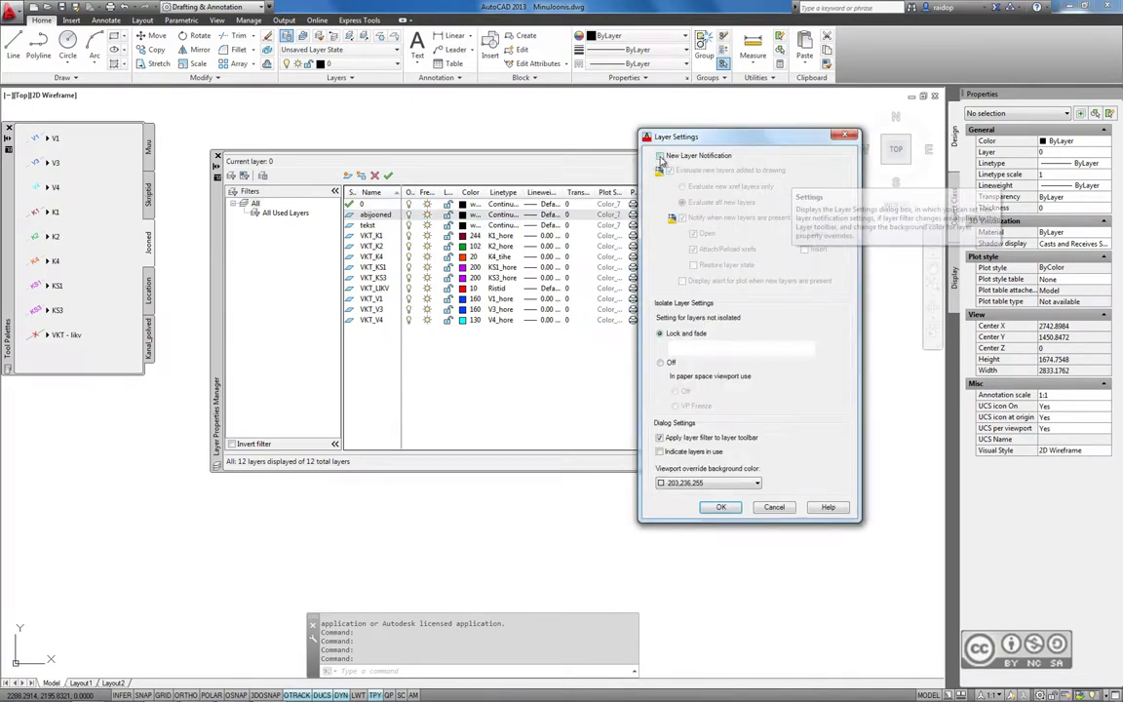
left_click(661, 156)
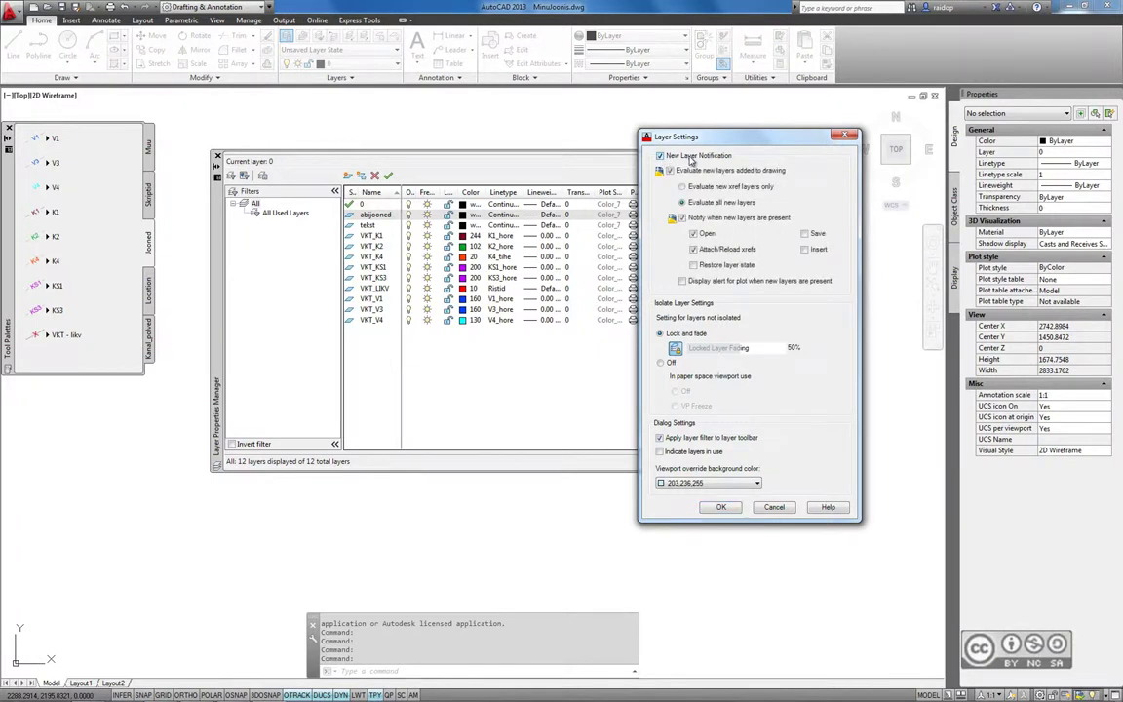
- Filter to Unreconciled New Layers (abijooned, tekst) and reconcile the abijooned layer
left_click(722, 508)
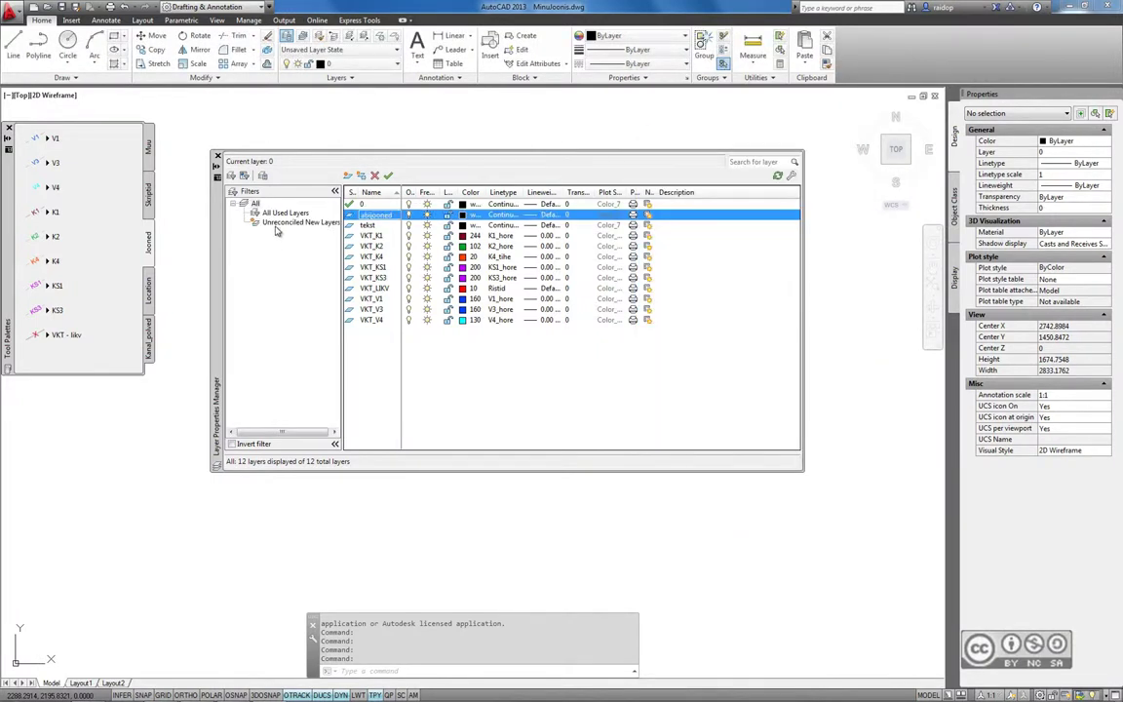
mouse_move(262, 229)
left_mouse_down()
mouse_move(287, 228)
mouse_move(258, 227)
left_mouse_up()
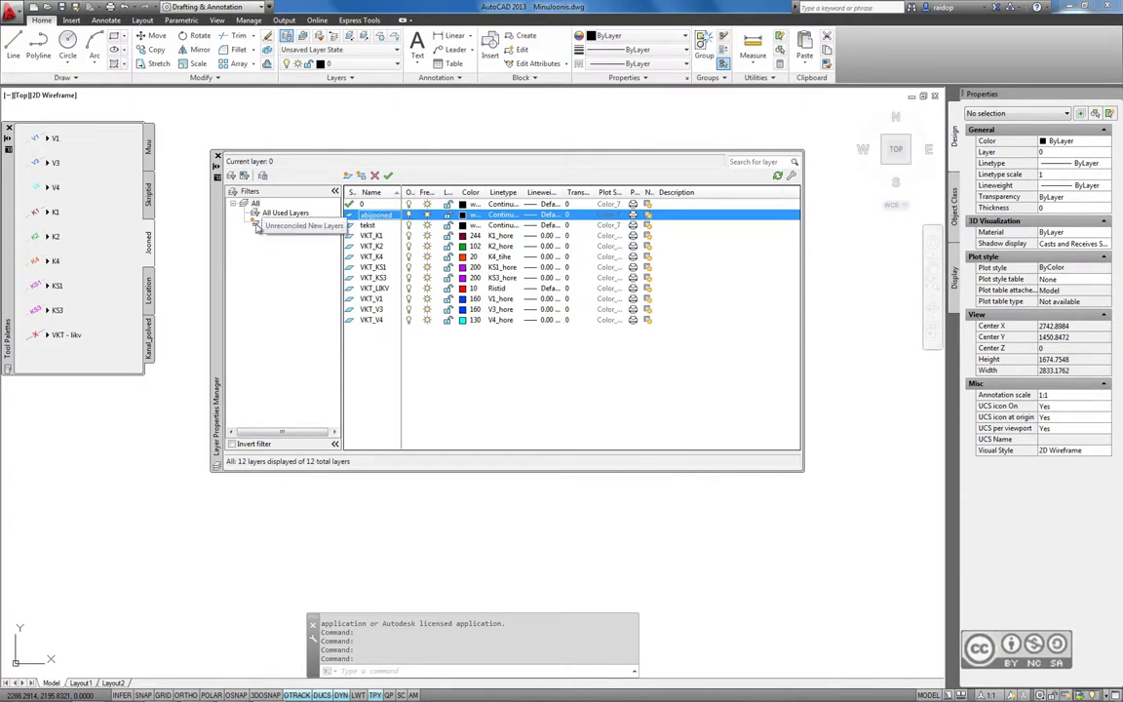
left_click_drag(258, 228, 263, 225)
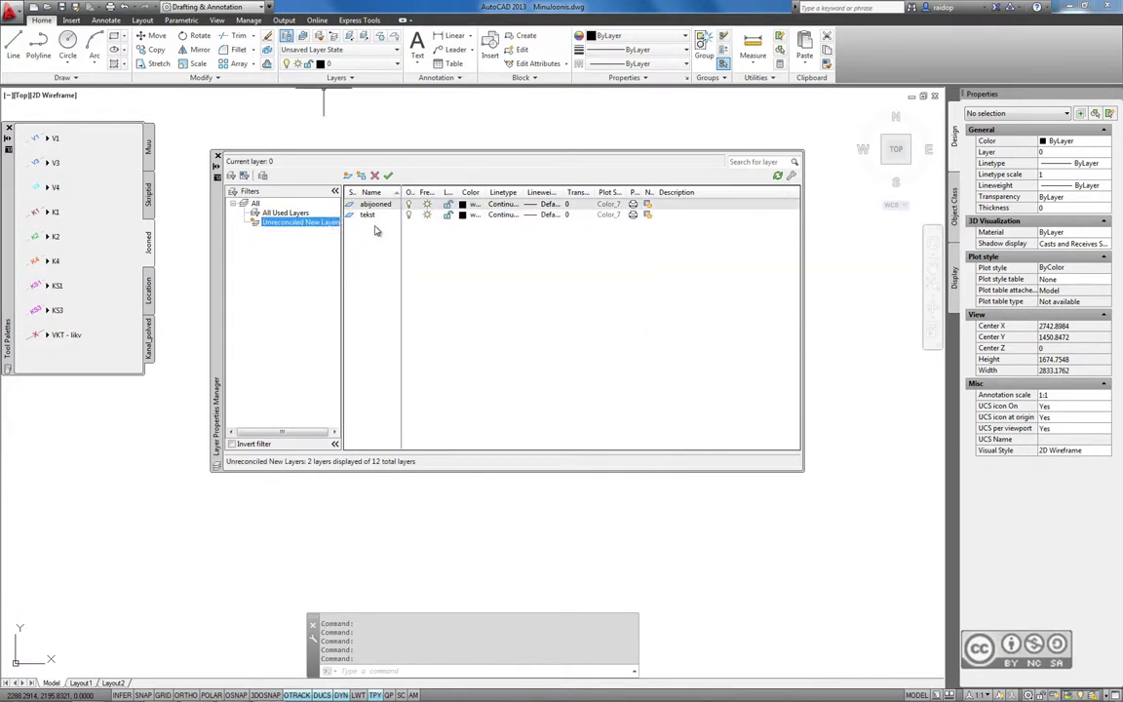
left_click_drag(305, 223, 264, 246)
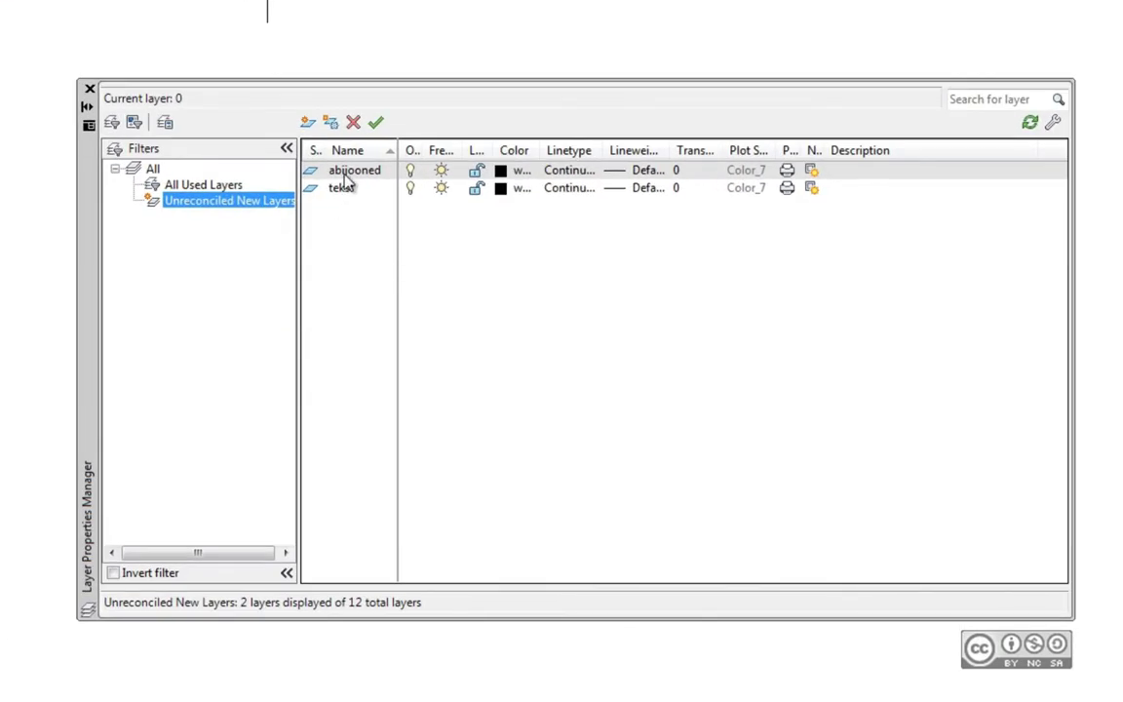
right_click(346, 176)
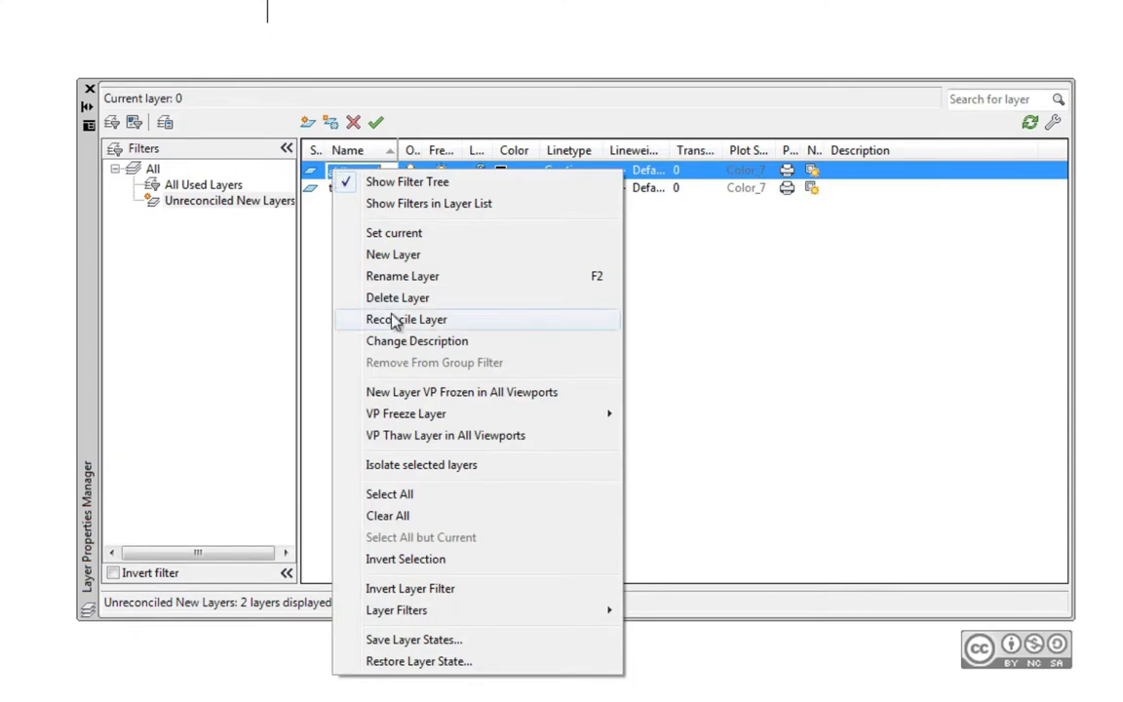
left_click(462, 322)
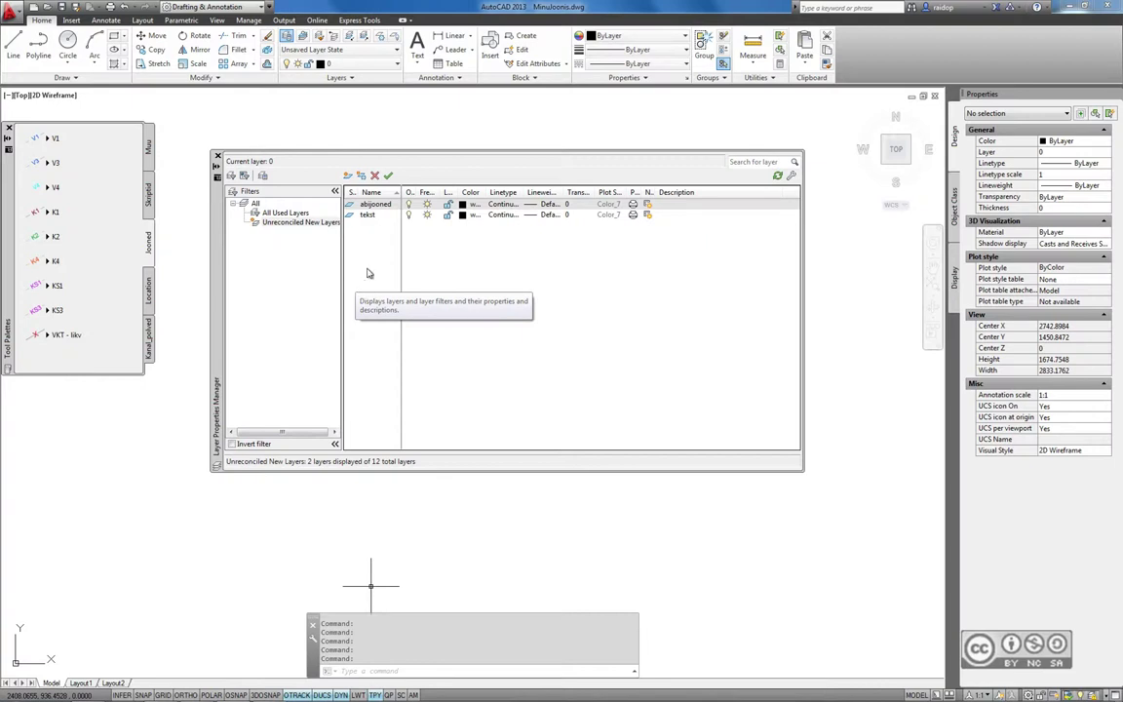
- Switch New Layer Notification off again in the layer settings
left_click(793, 177)
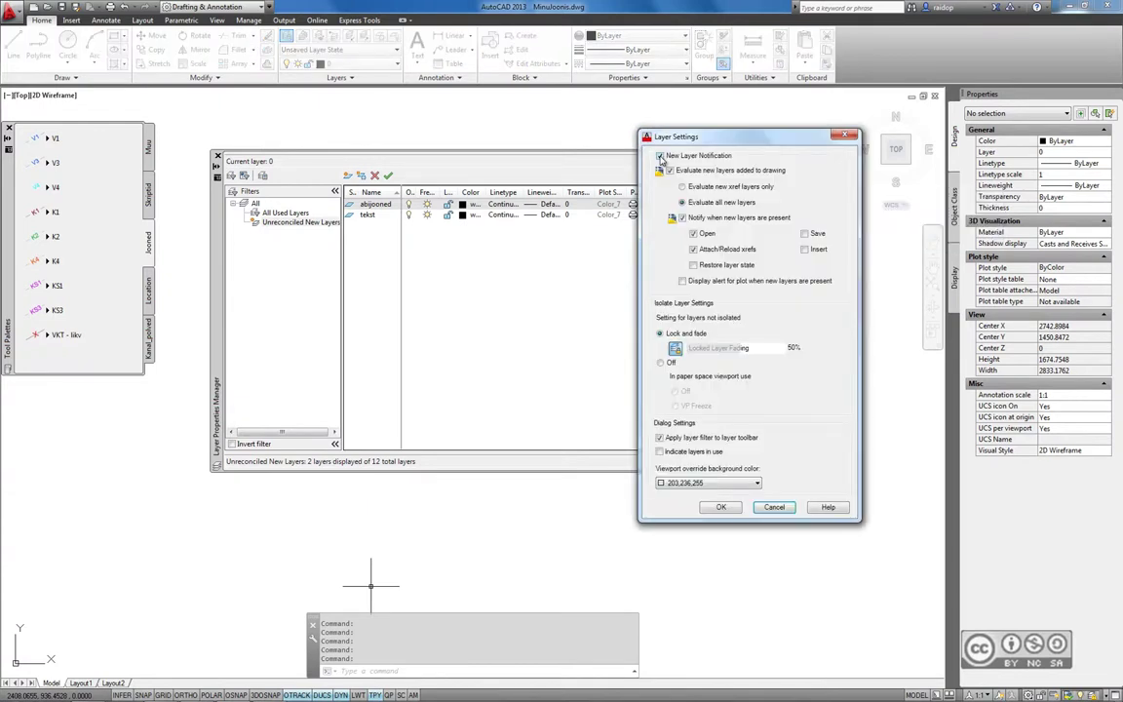
left_click(660, 156)
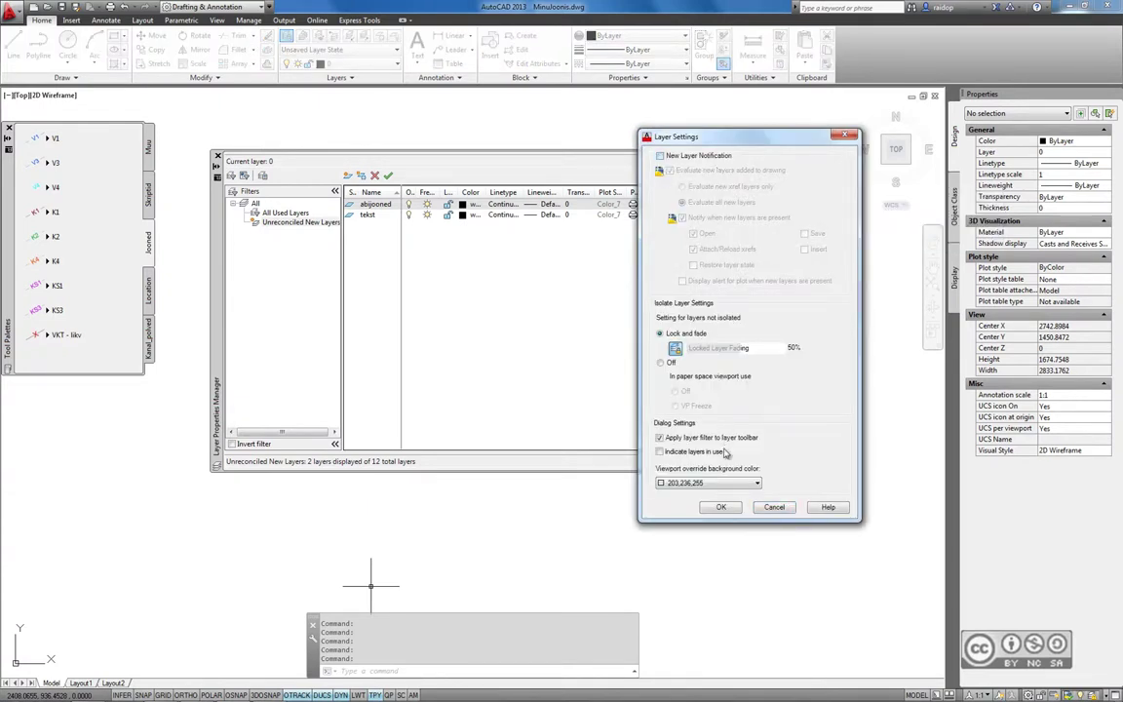
key("Return")
- Show all used layers, close the layer manager and bring up the Manage ribbon
left_click(274, 215)
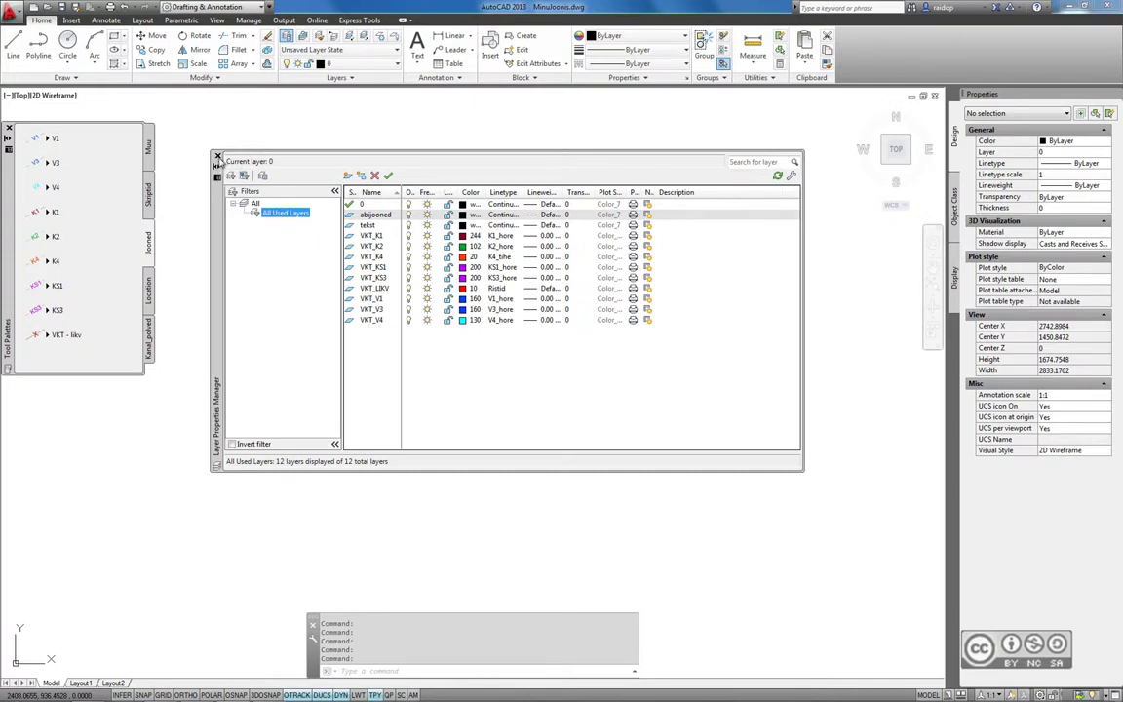
left_click(217, 156)
left_click(248, 20)
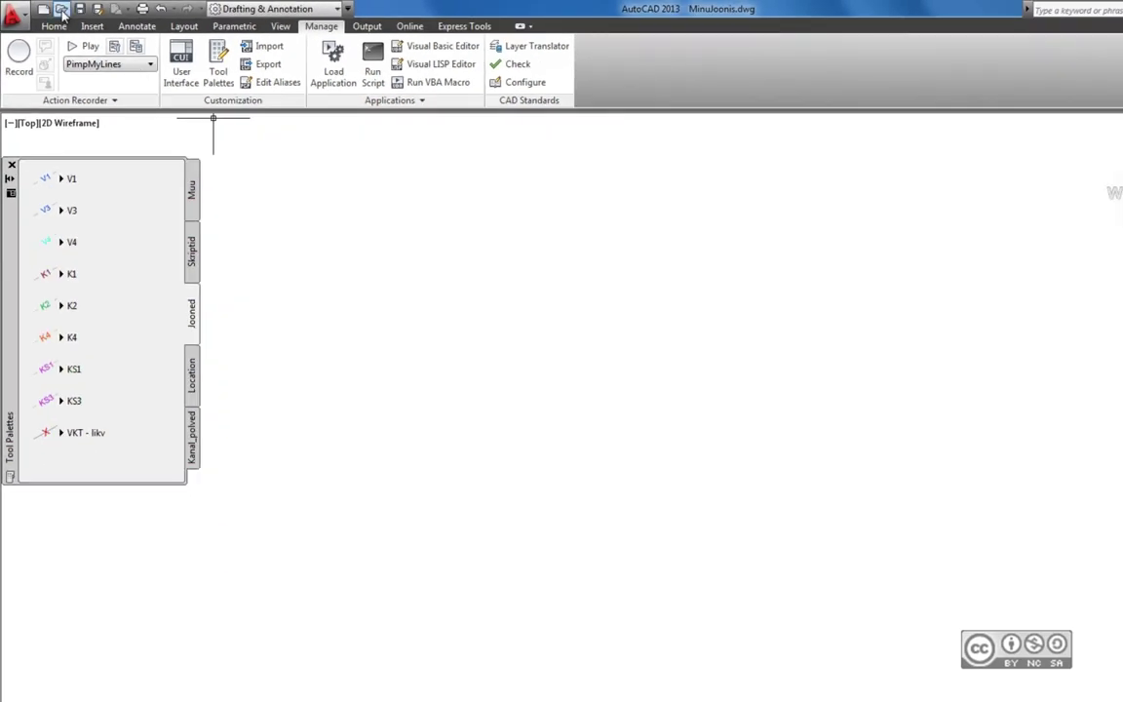
- Open the JooniseMall.dwt template from D:\e-ope\AutoCAD_Standardid
left_click(61, 12)
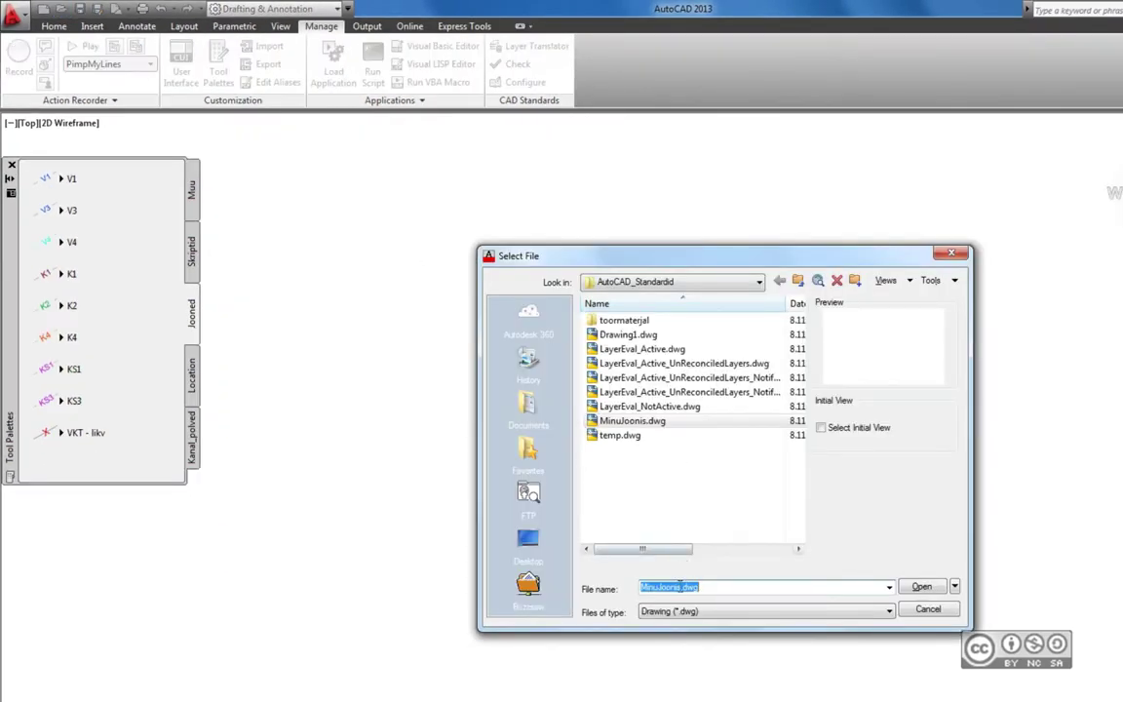
left_click(710, 611)
left_click(710, 666)
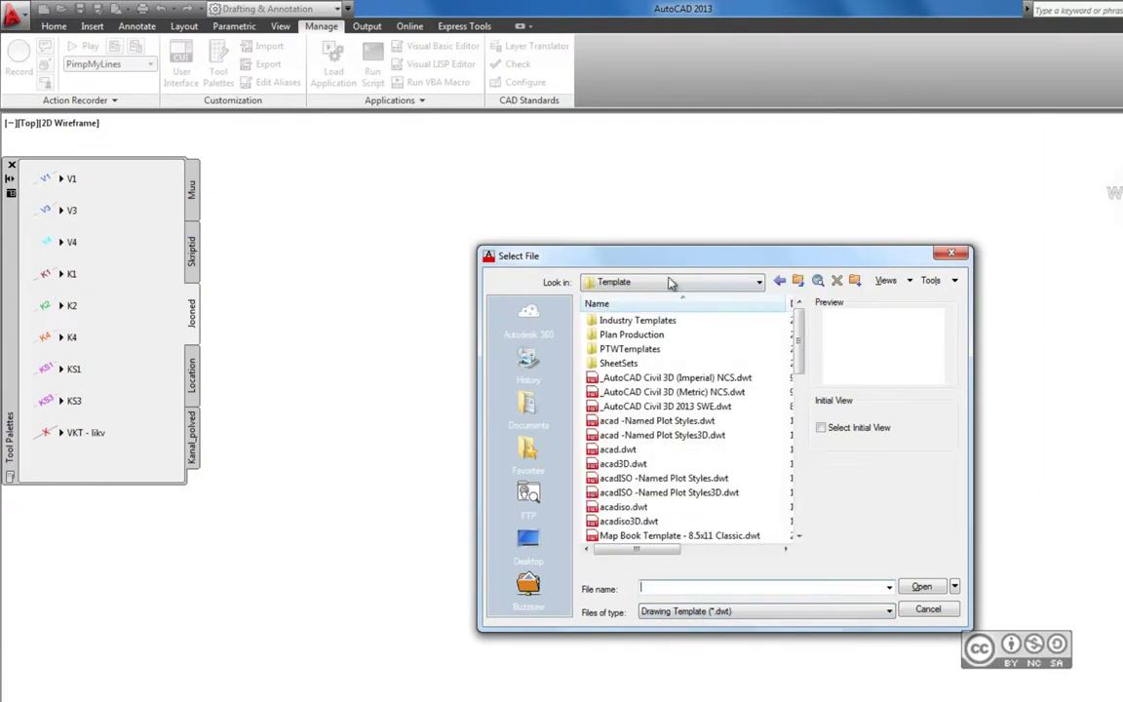
left_click(670, 283)
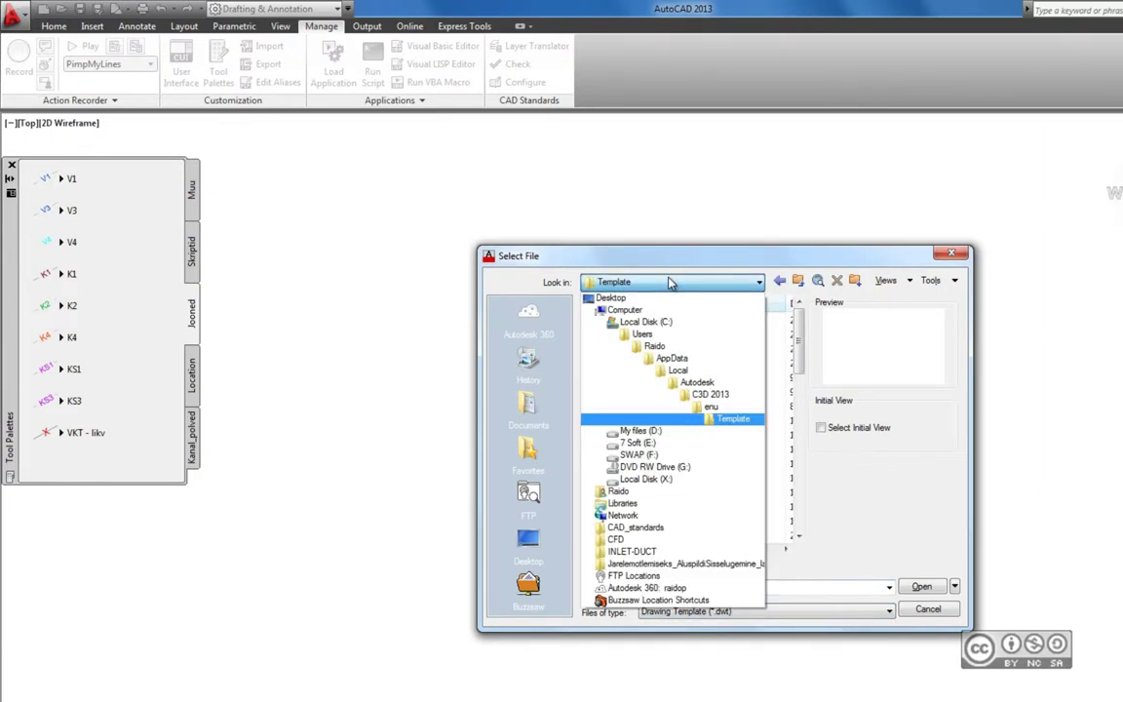
left_click(642, 430)
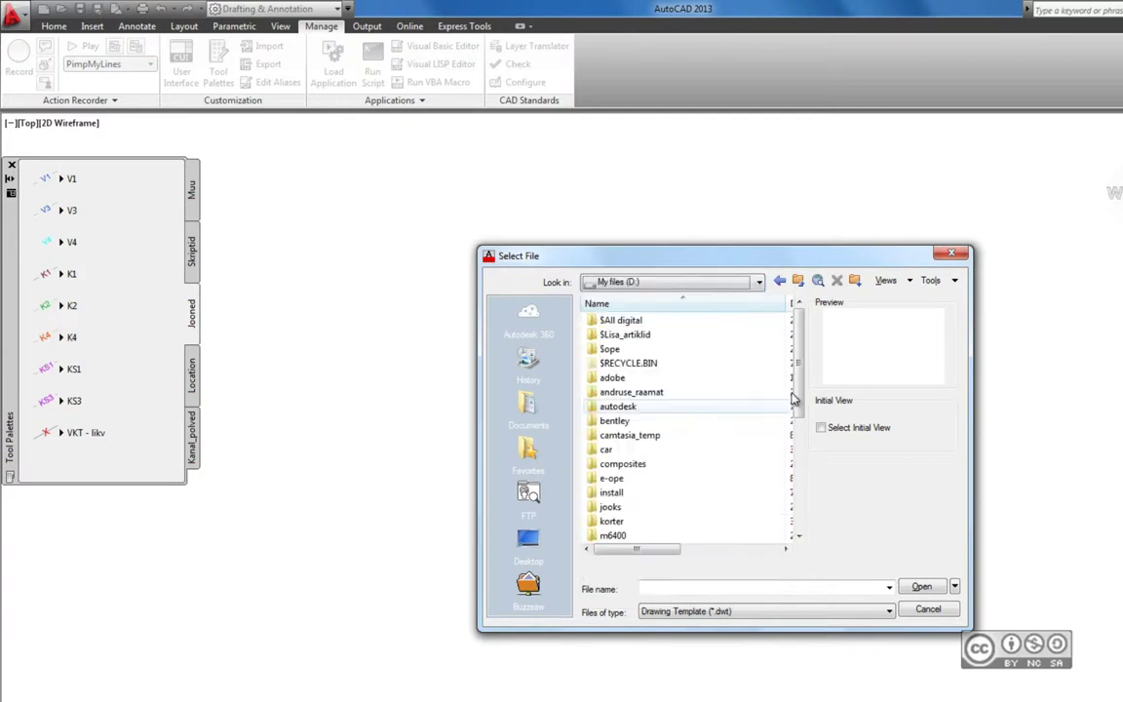
scroll(799, 397, "down", 1)
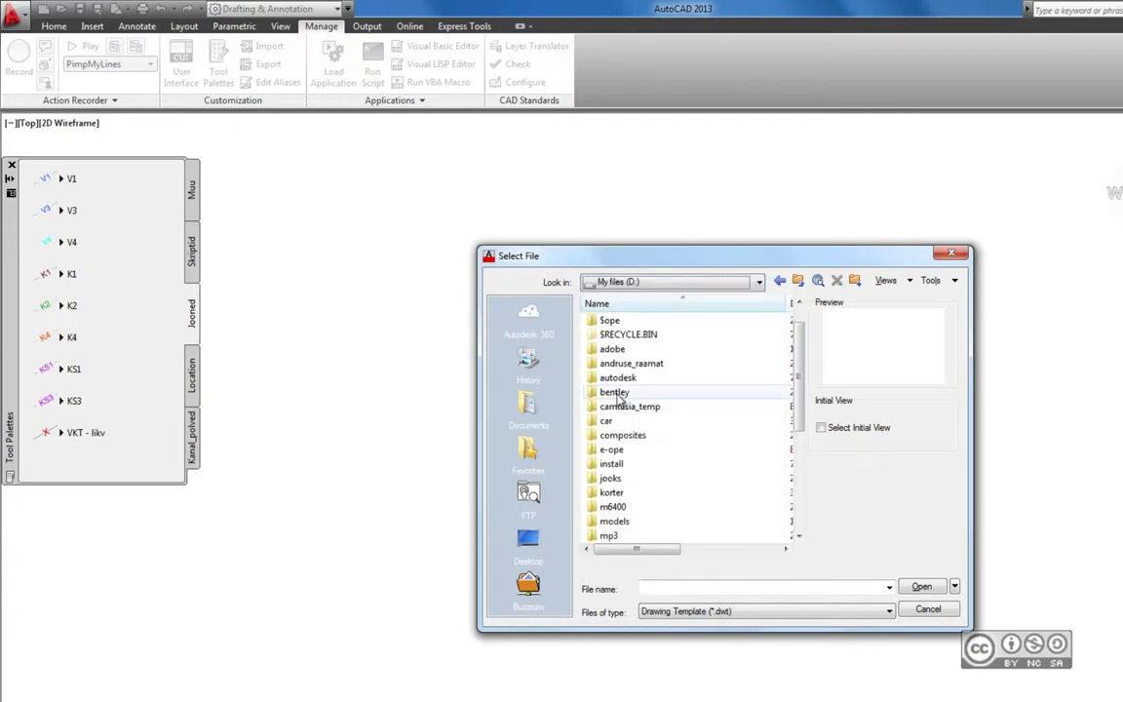
double_click(612, 450)
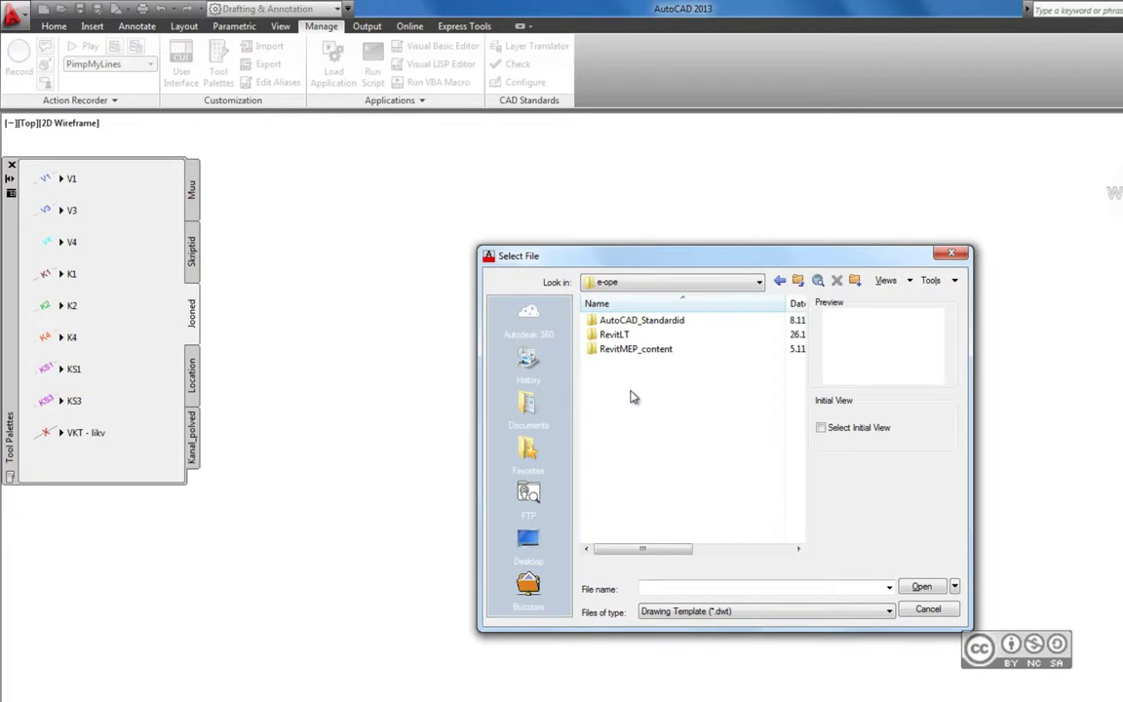
double_click(640, 322)
left_click(669, 339)
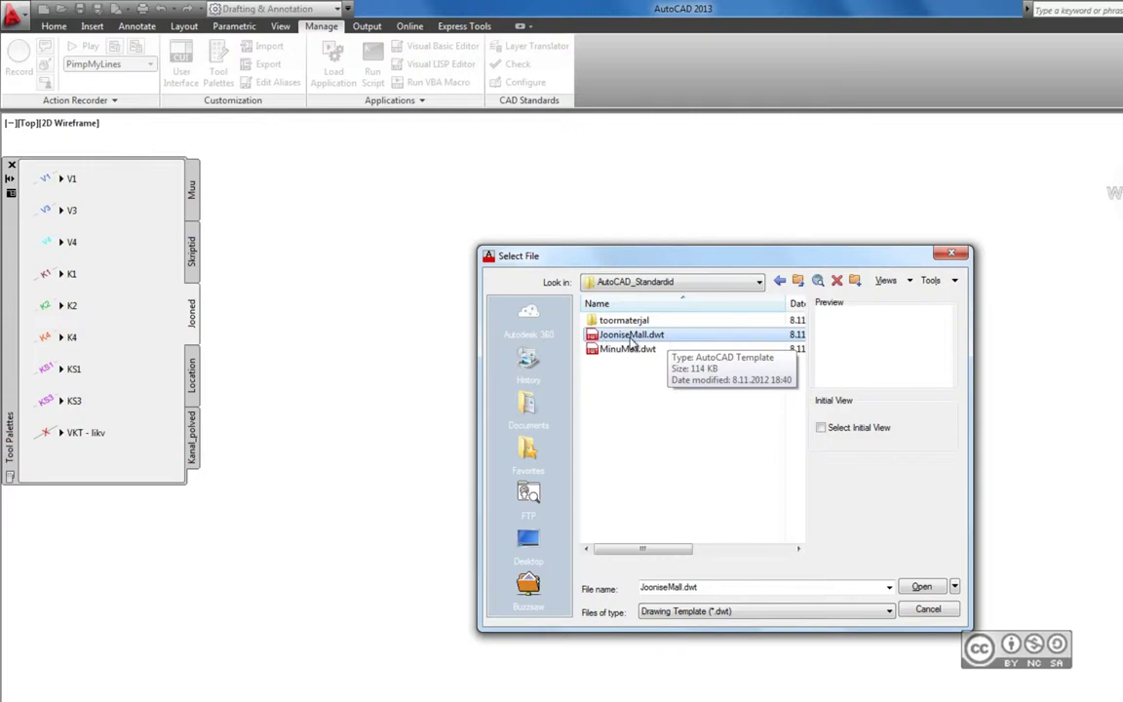
left_click(922, 586)
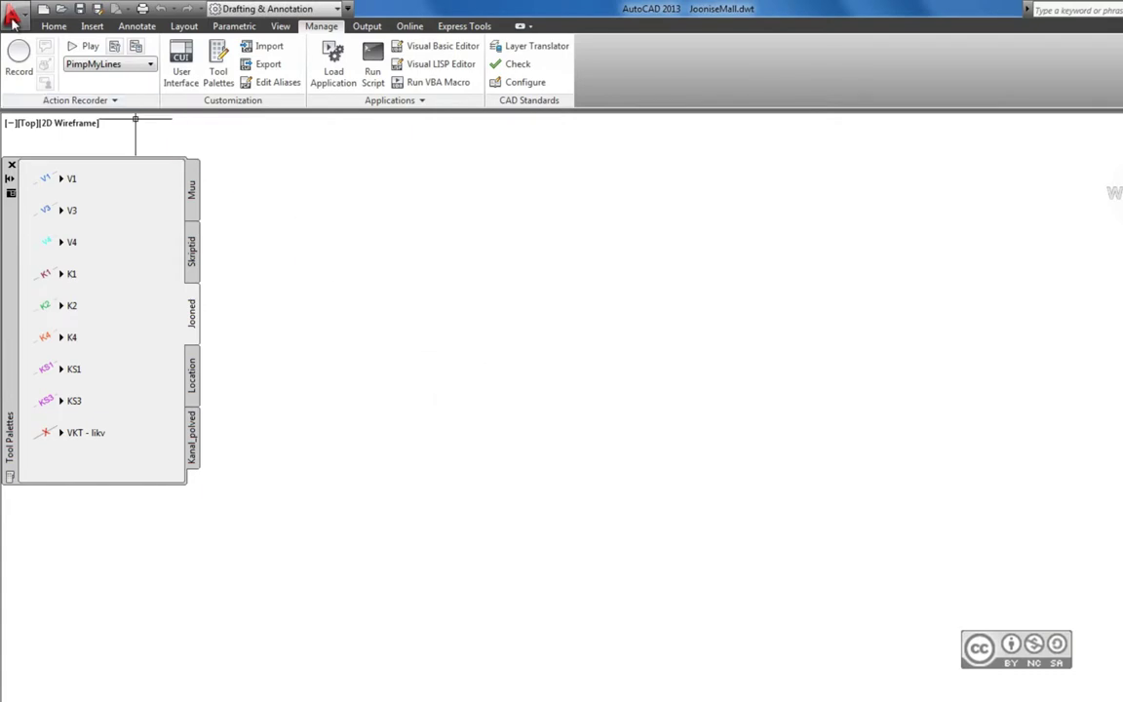
- Save the template as the standards file JooniseMall_Standard.dws and return to MinuJoonis.dwg
left_click(12, 18)
mouse_move(54, 192)
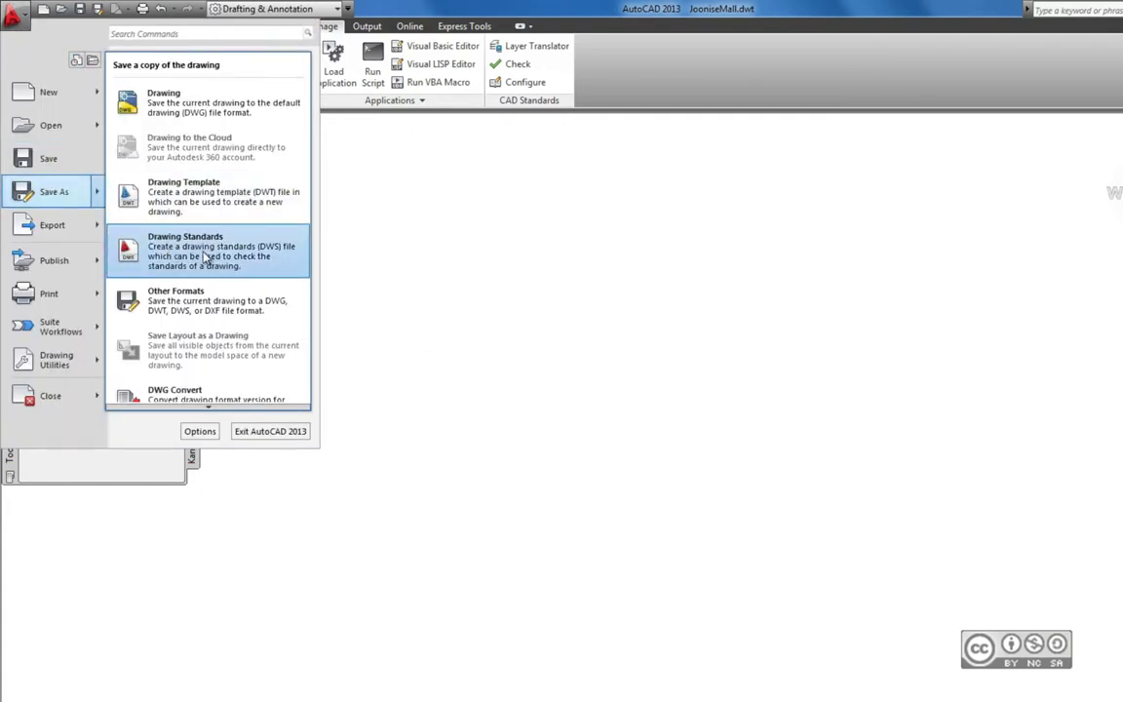
left_click(205, 256)
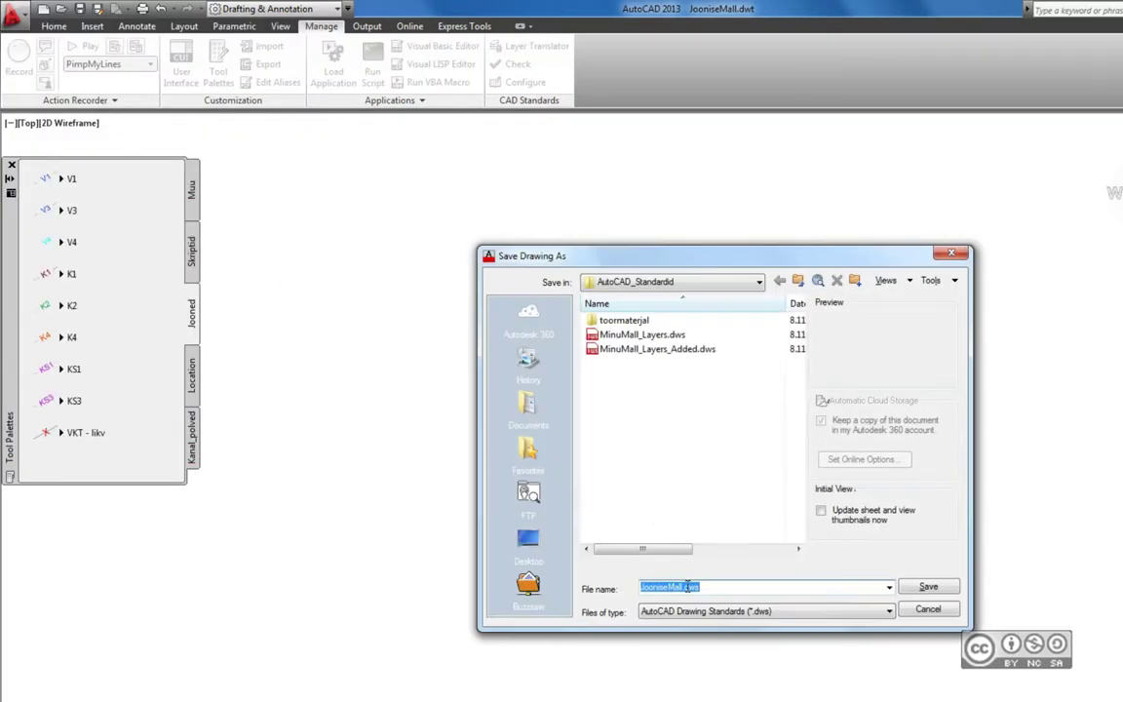
left_click(791, 585)
type("_Standard")
left_click(926, 588)
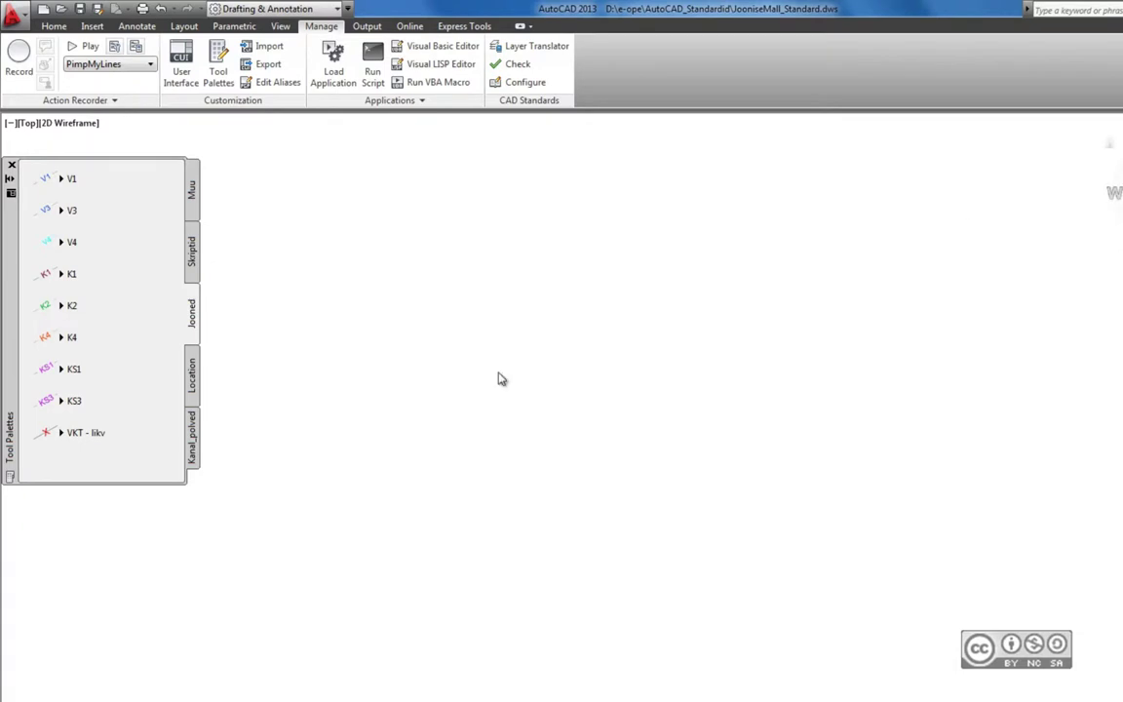
key("ctrl+Tab")
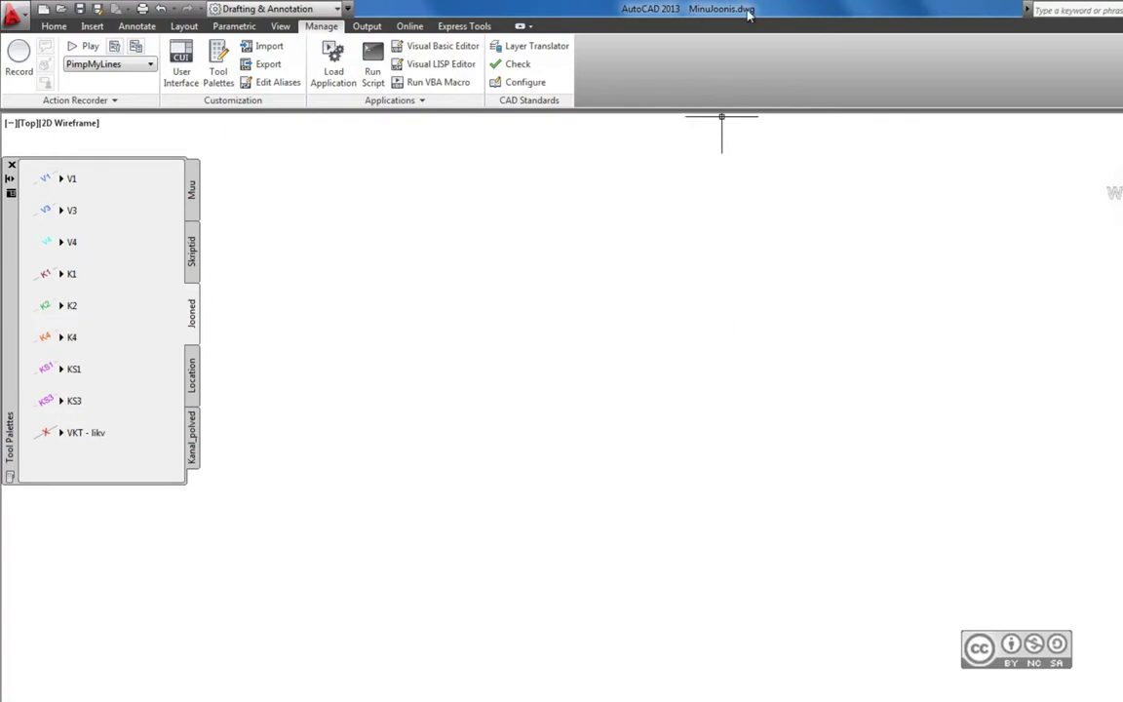
left_click(54, 27)
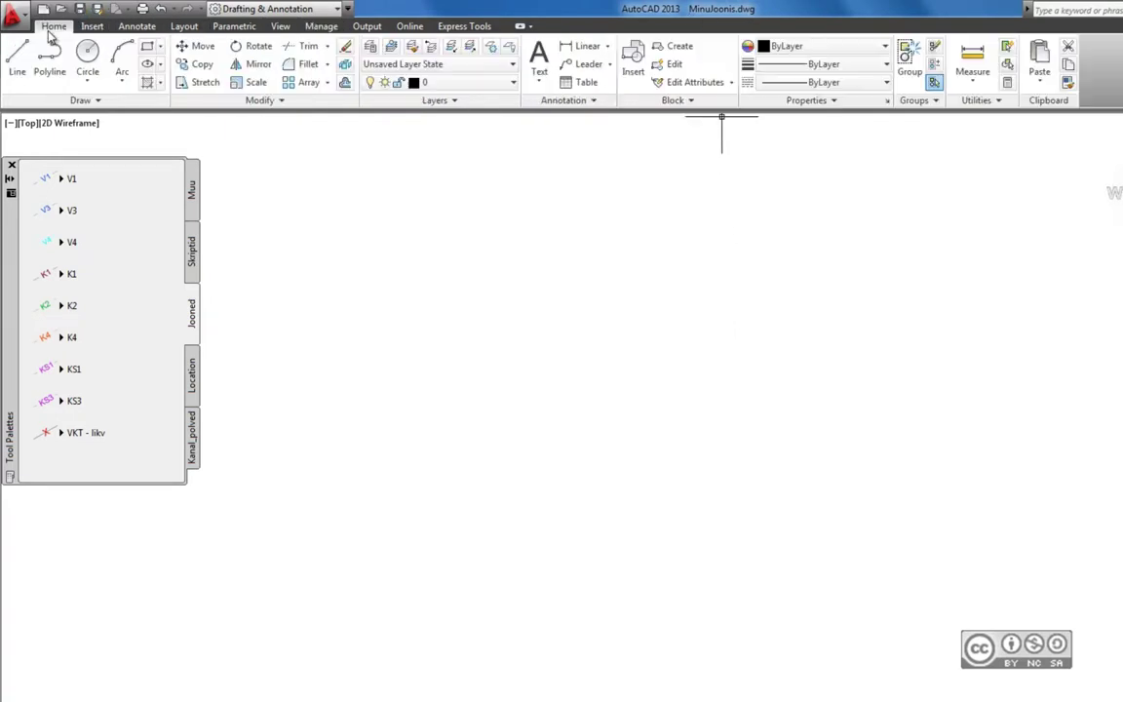
left_click(487, 86)
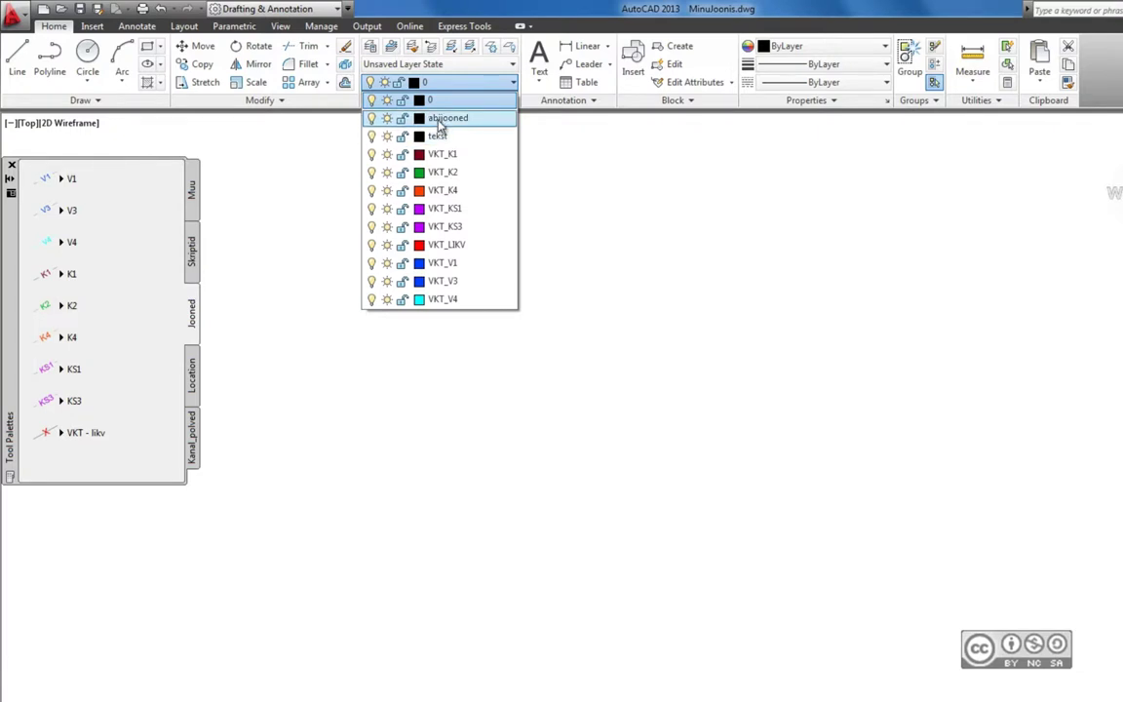
left_click(439, 84)
left_click(442, 85)
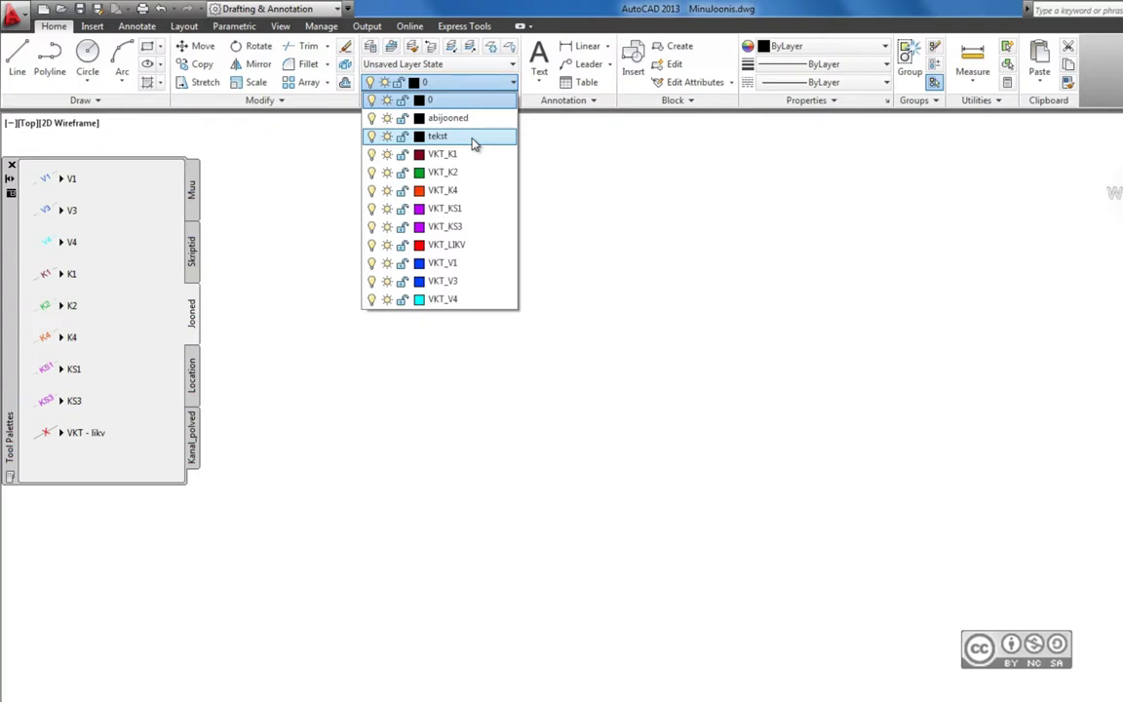
left_click(444, 9)
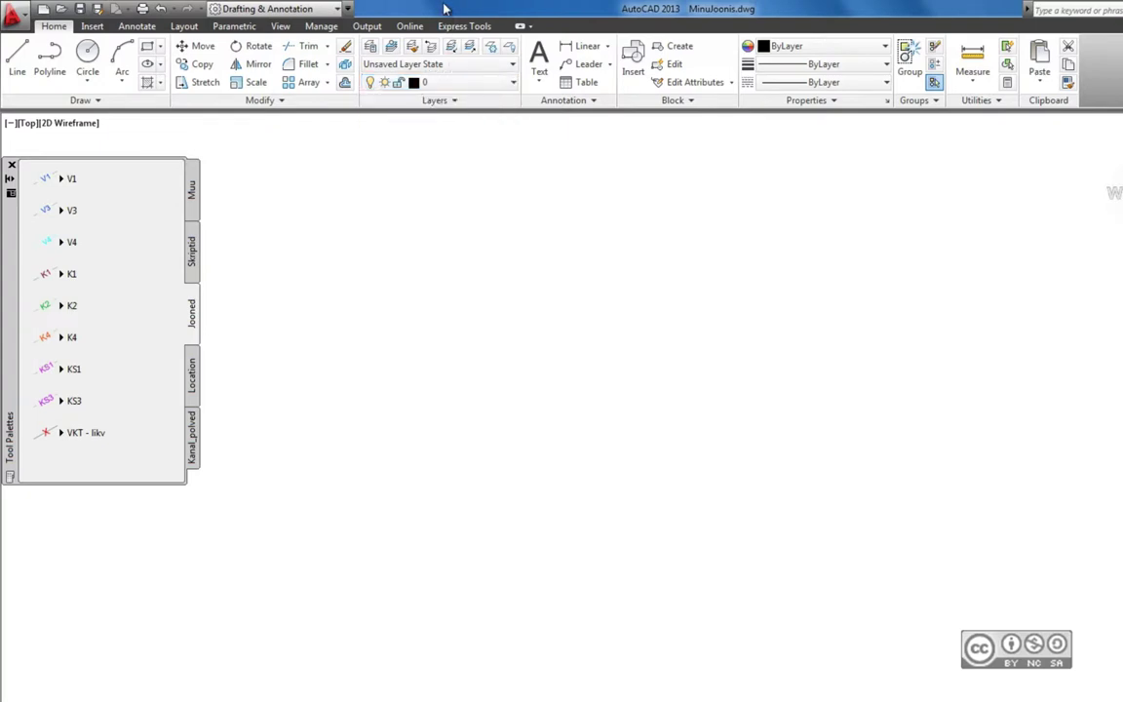
left_click(304, 26)
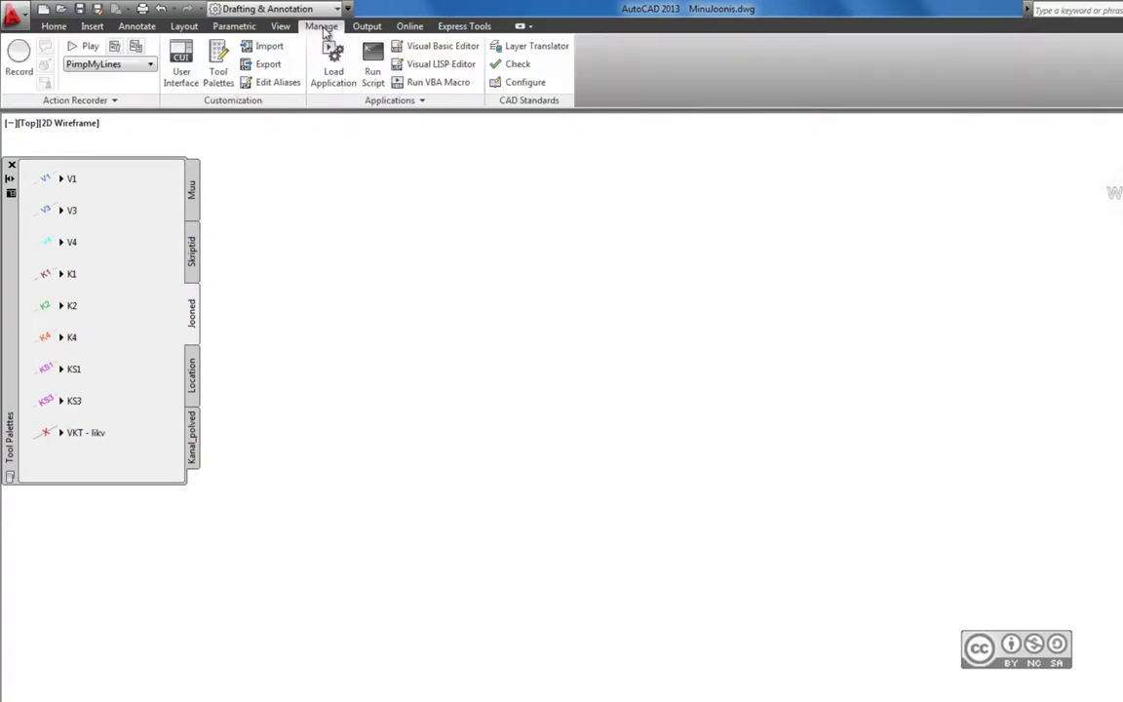
- Associate JooniseMall_Standard.dws with the drawing in Configure Standards
left_click(529, 85)
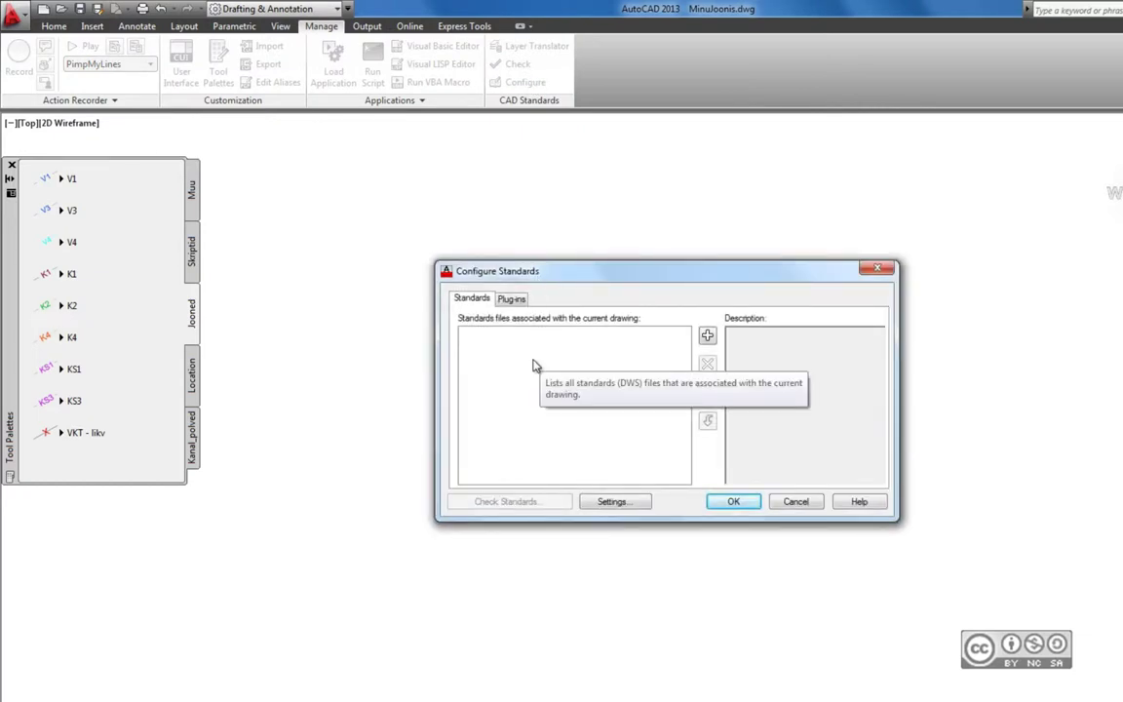
left_click(707, 338)
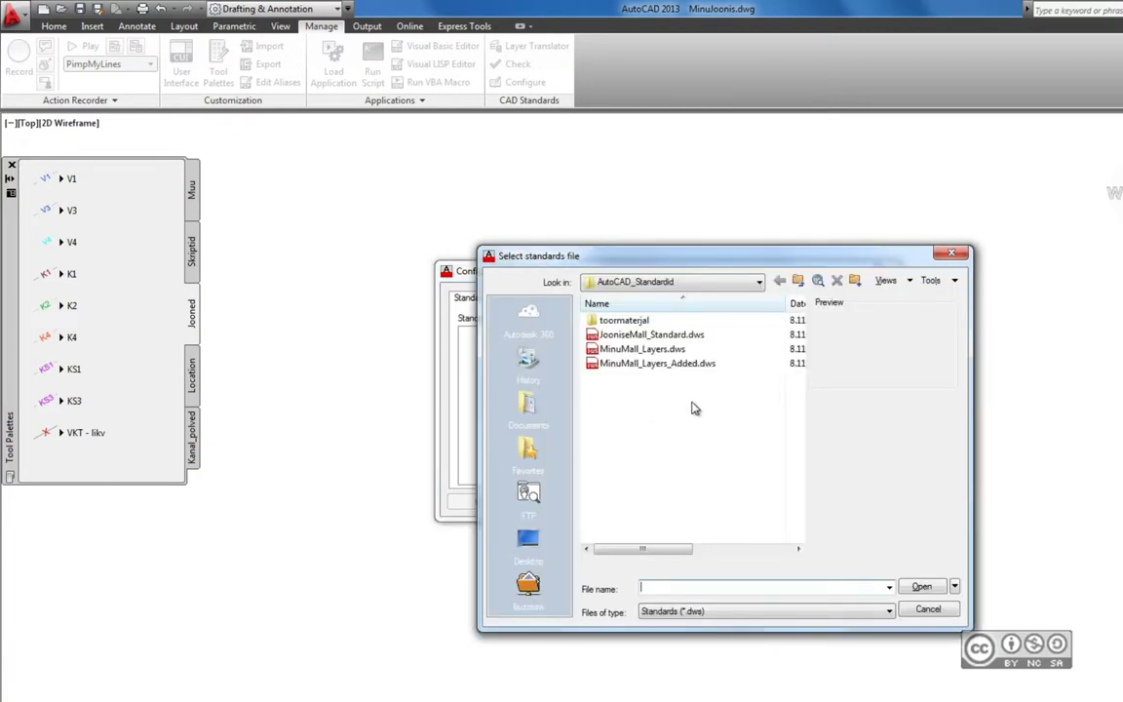
left_click(702, 336)
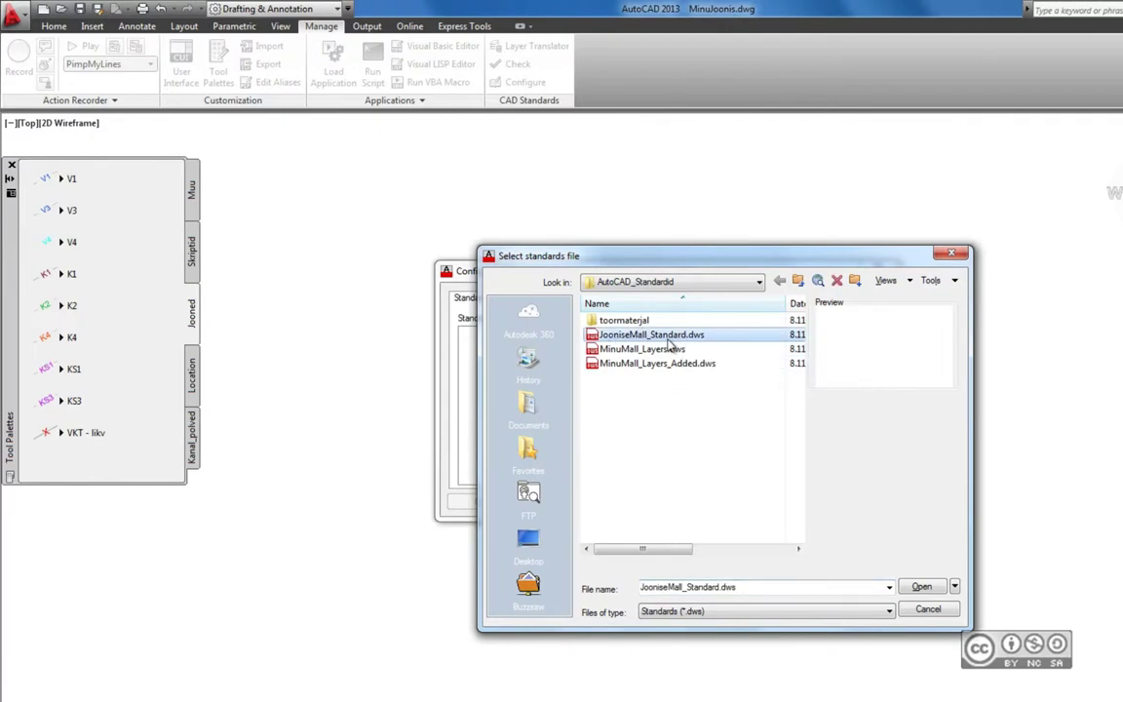
left_click(921, 586)
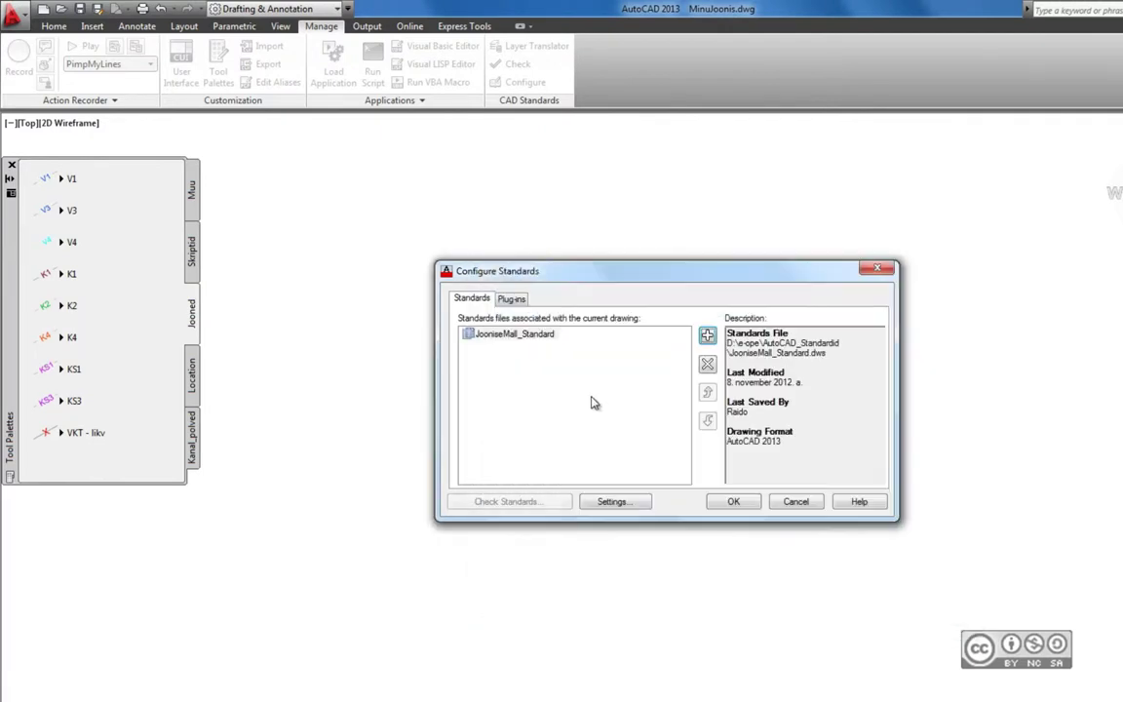
- Review the descriptions of the Layers, Dimension Styles, Linetypes and Text Styles plug-ins
left_click(514, 299)
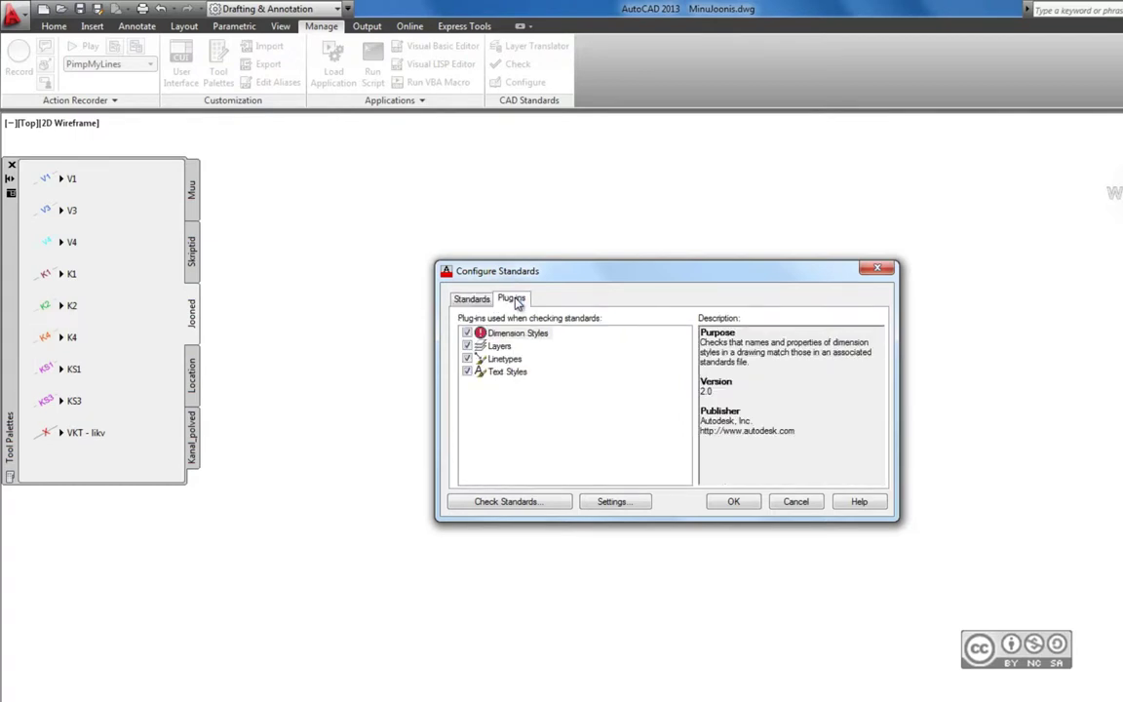
mouse_move(468, 353)
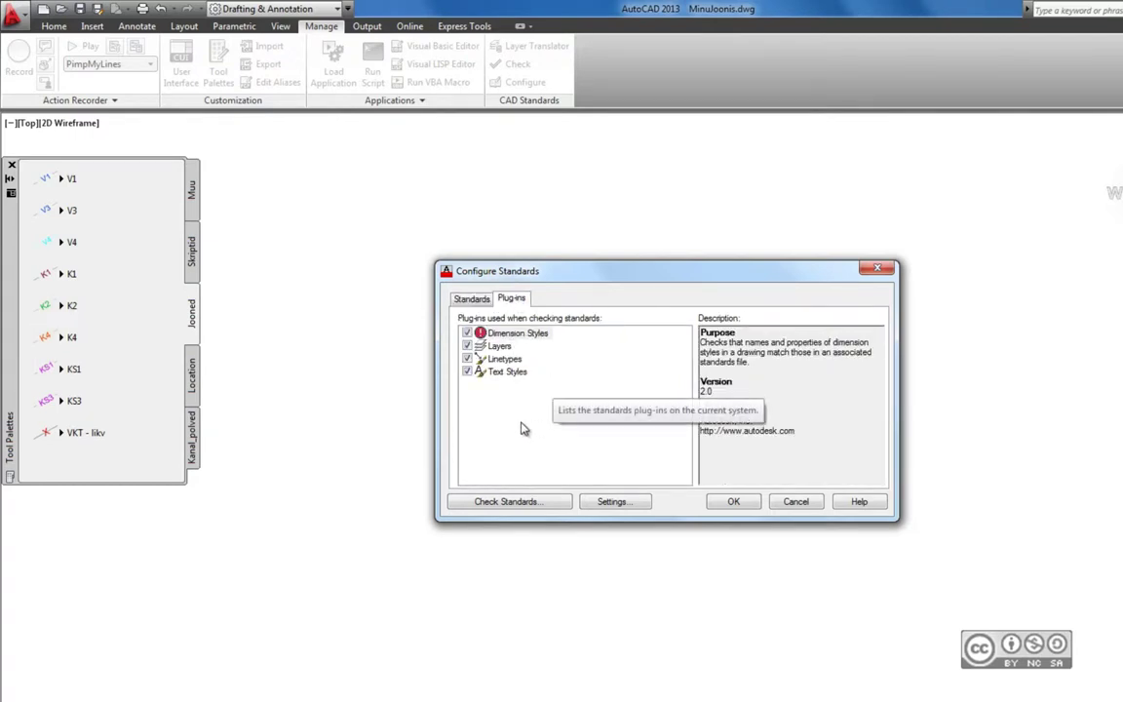
left_click(469, 349)
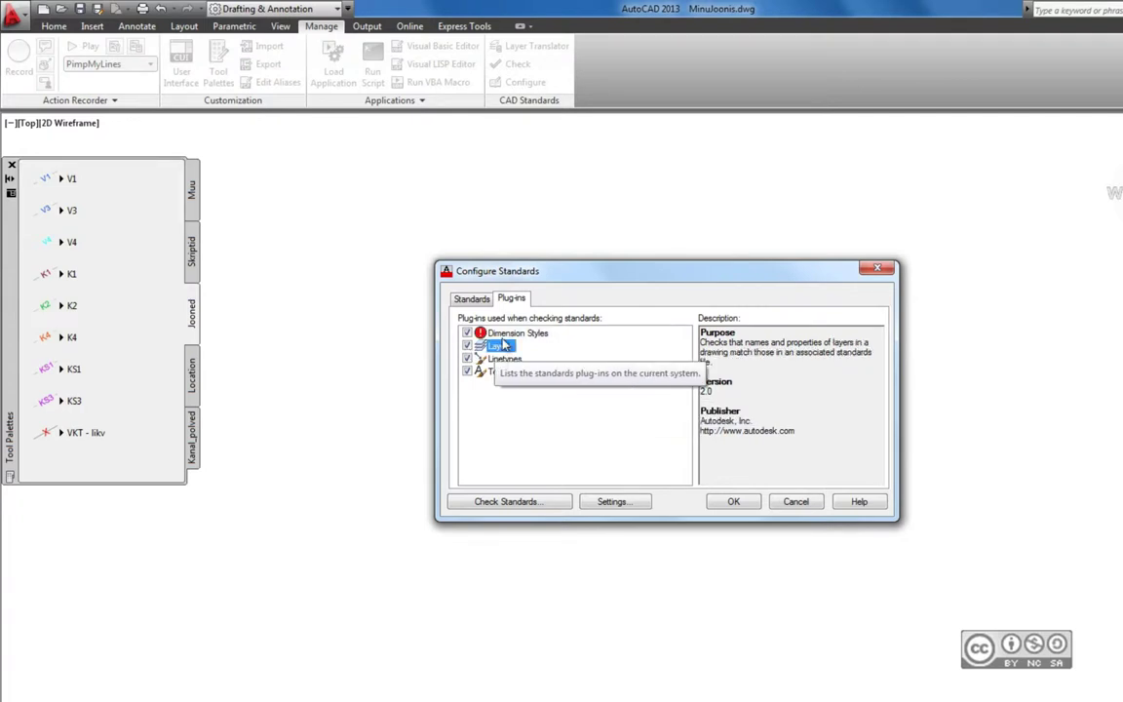
left_click(505, 335)
left_click(505, 358)
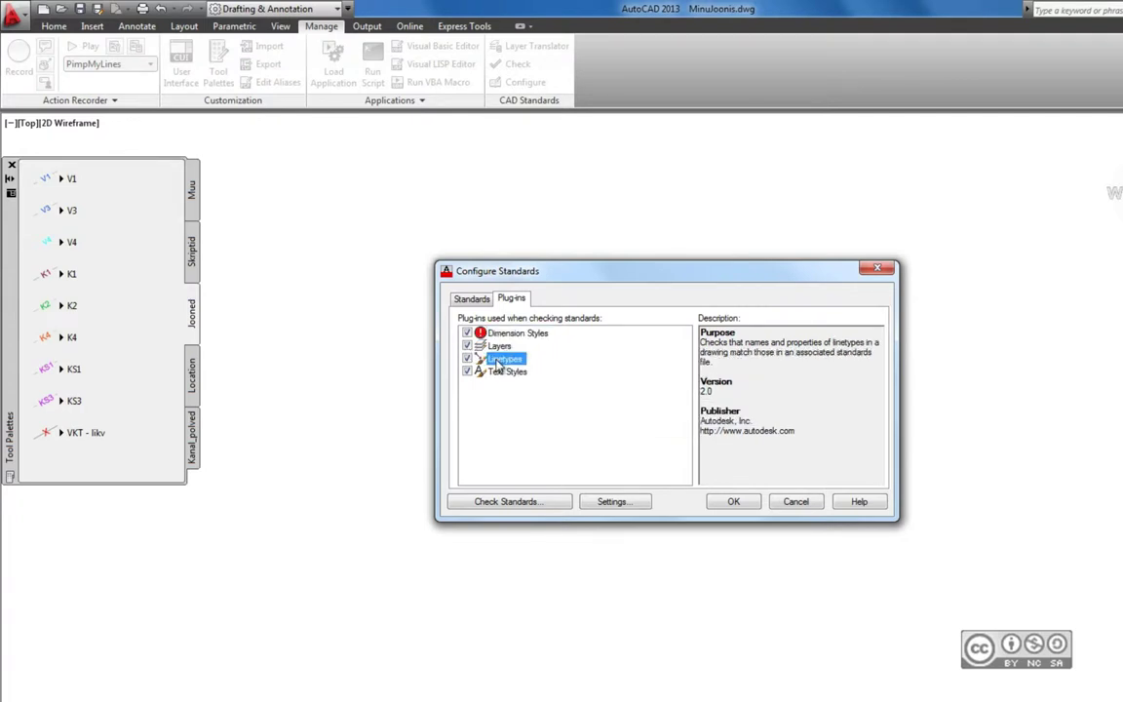
left_click(503, 372)
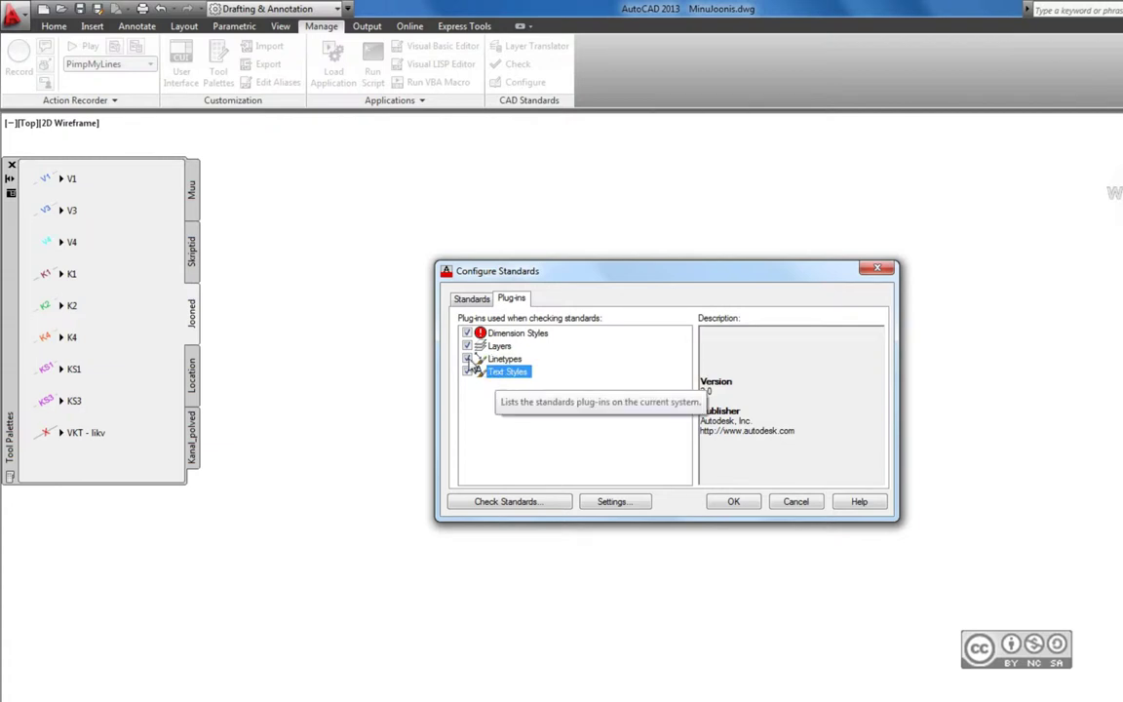
- Uncheck Text Styles, Linetypes and Dimension Styles so only the Layers plug-in stays enabled
left_click(467, 371)
left_click(467, 359)
left_click(467, 346)
left_click(467, 333)
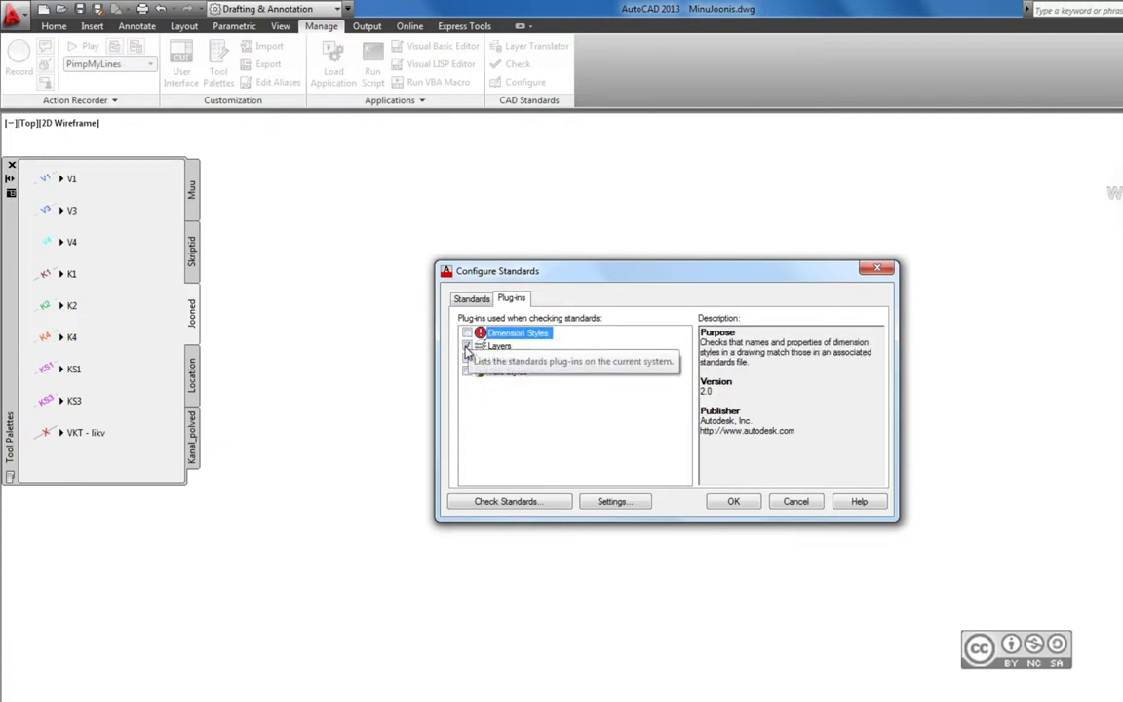
left_click(503, 348)
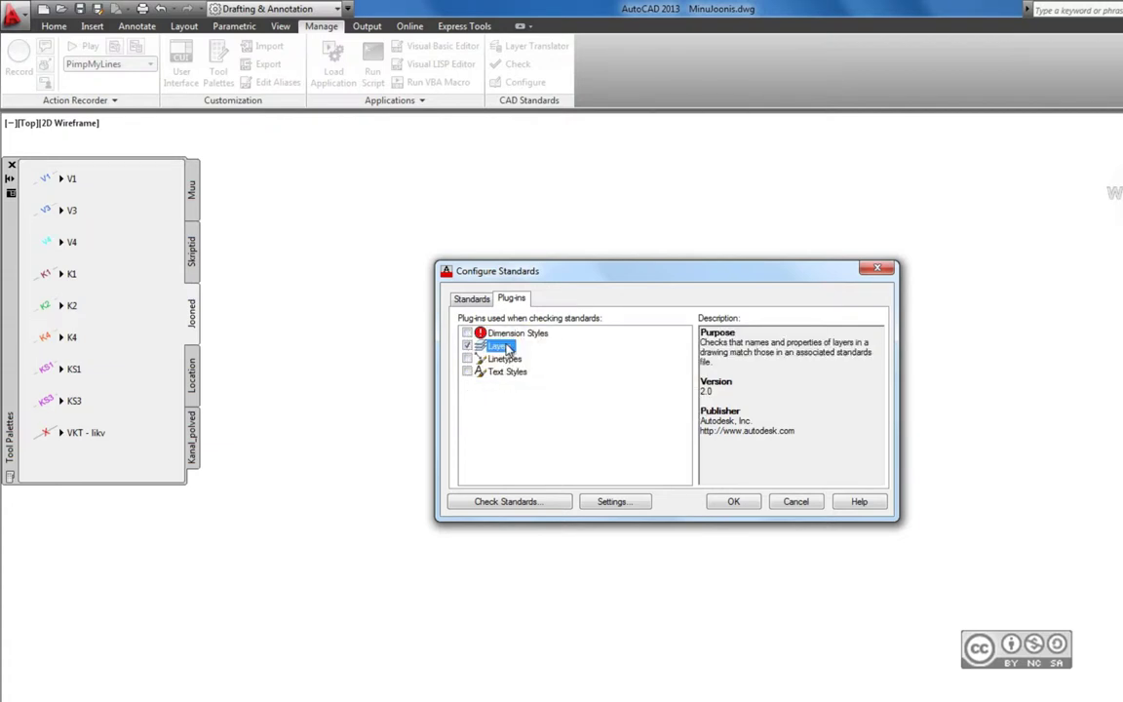
left_click(607, 504)
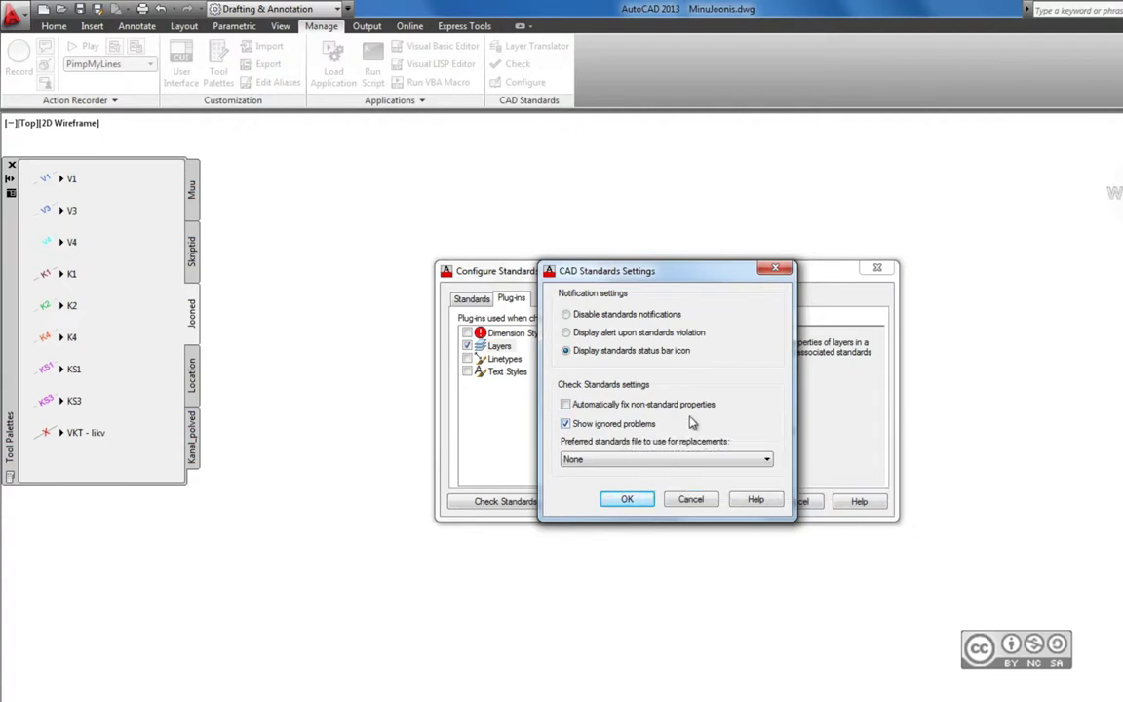
- Leave the preferred standards file for replacements set to None
left_click(591, 462)
left_click(591, 464)
- Run the layer standards check, skipping layers abijooned and tekst, ending with 2 problems found
left_click(627, 499)
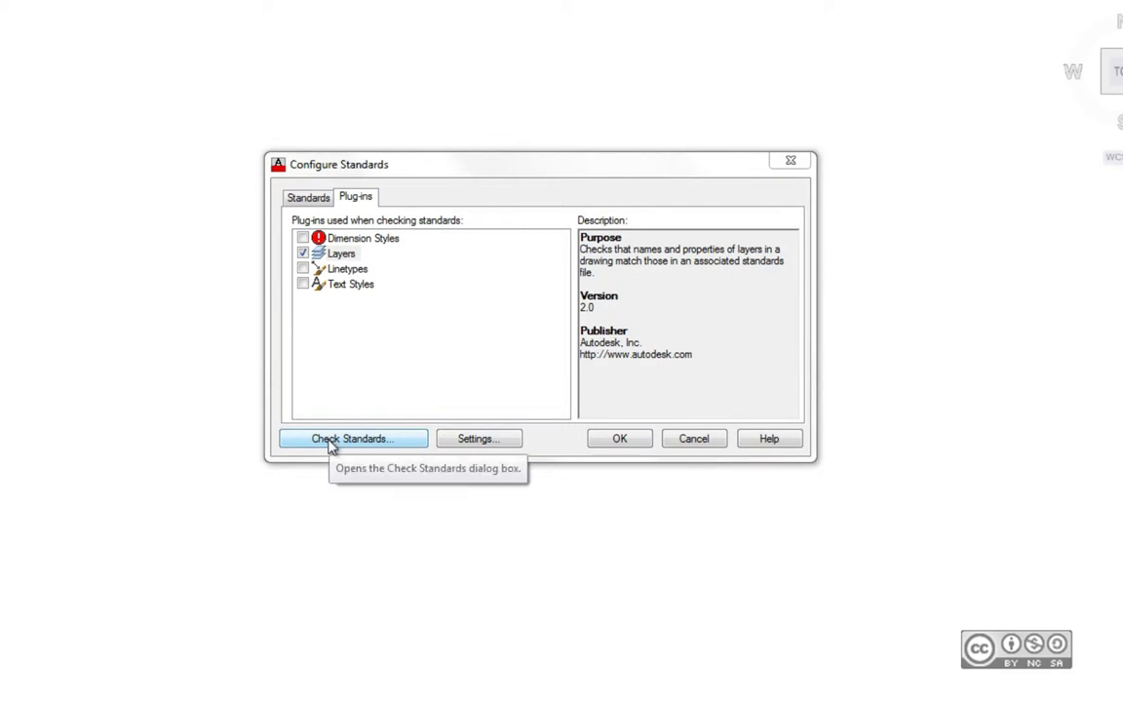
left_click(331, 444)
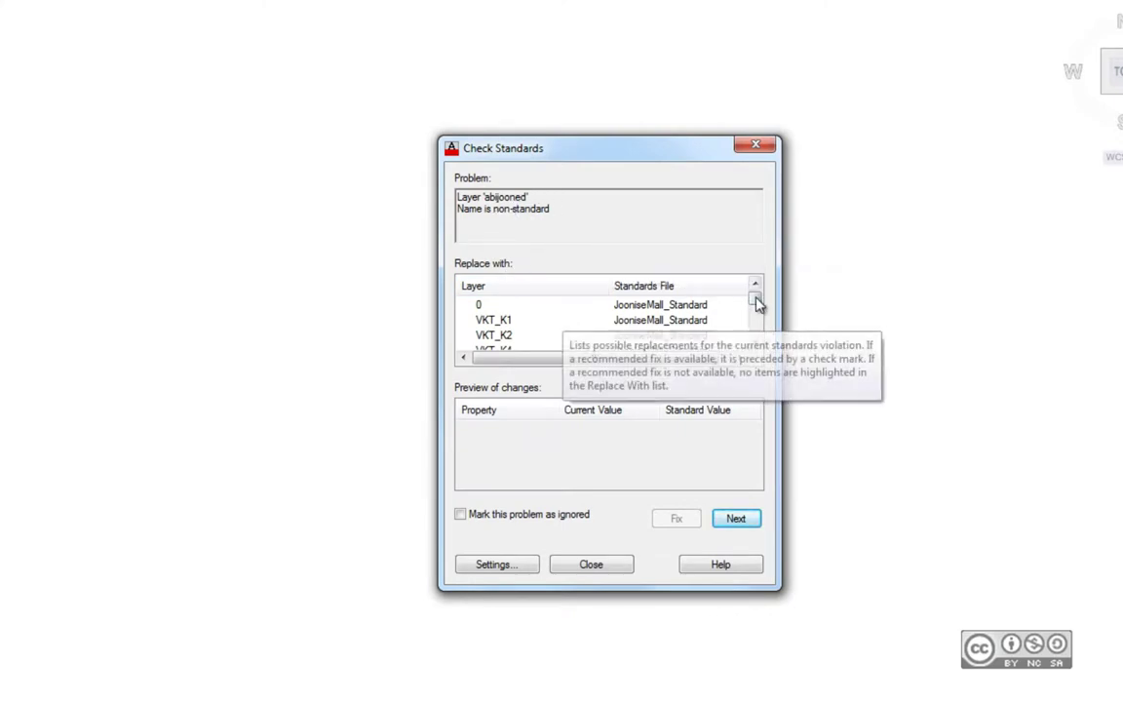
scroll(757, 310, "down", 1)
scroll(758, 312, "down", 2)
scroll(758, 312, "up", 3)
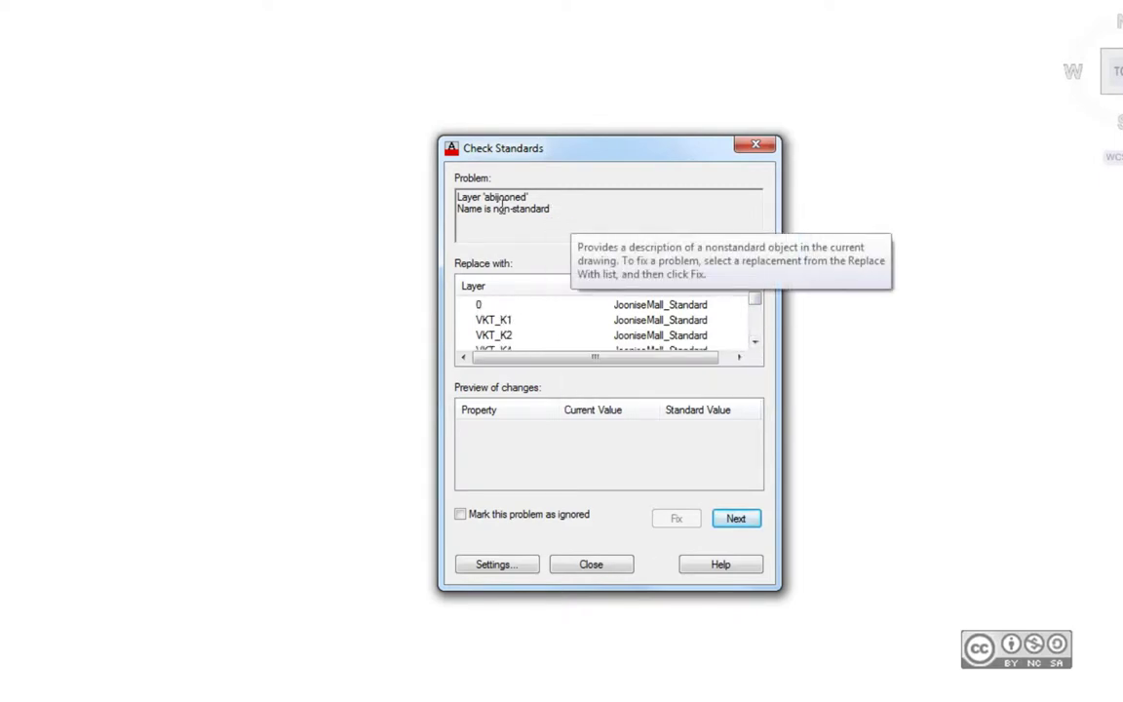
left_click(738, 520)
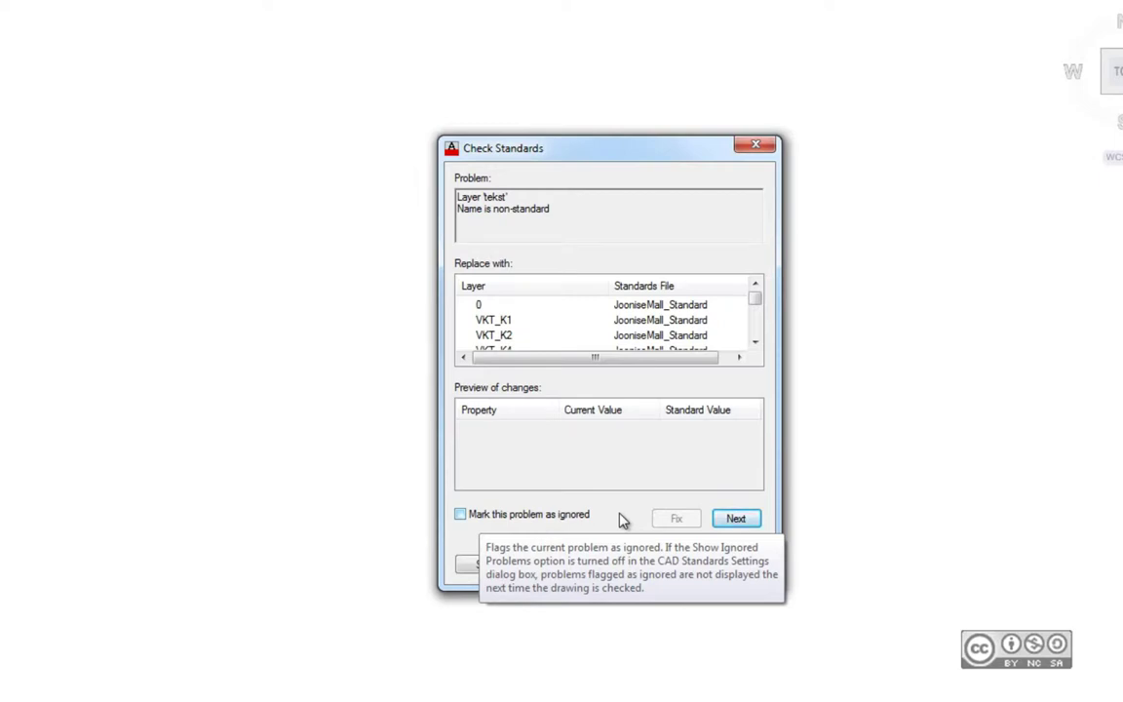
left_click(738, 520)
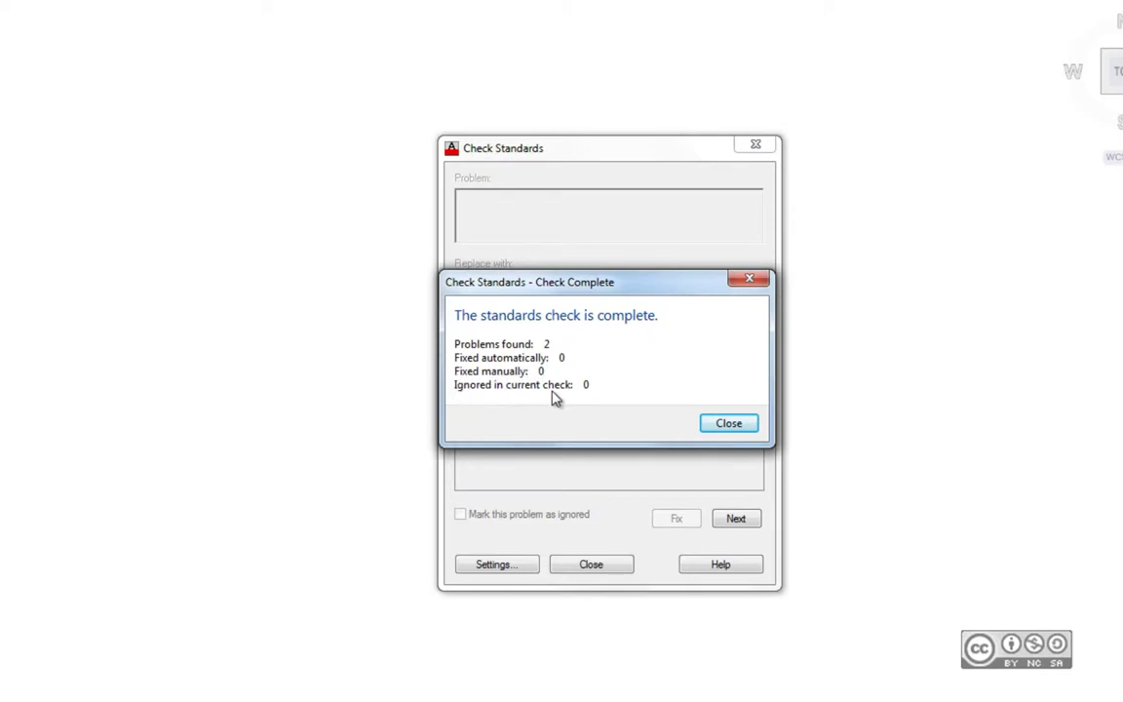
left_click(729, 425)
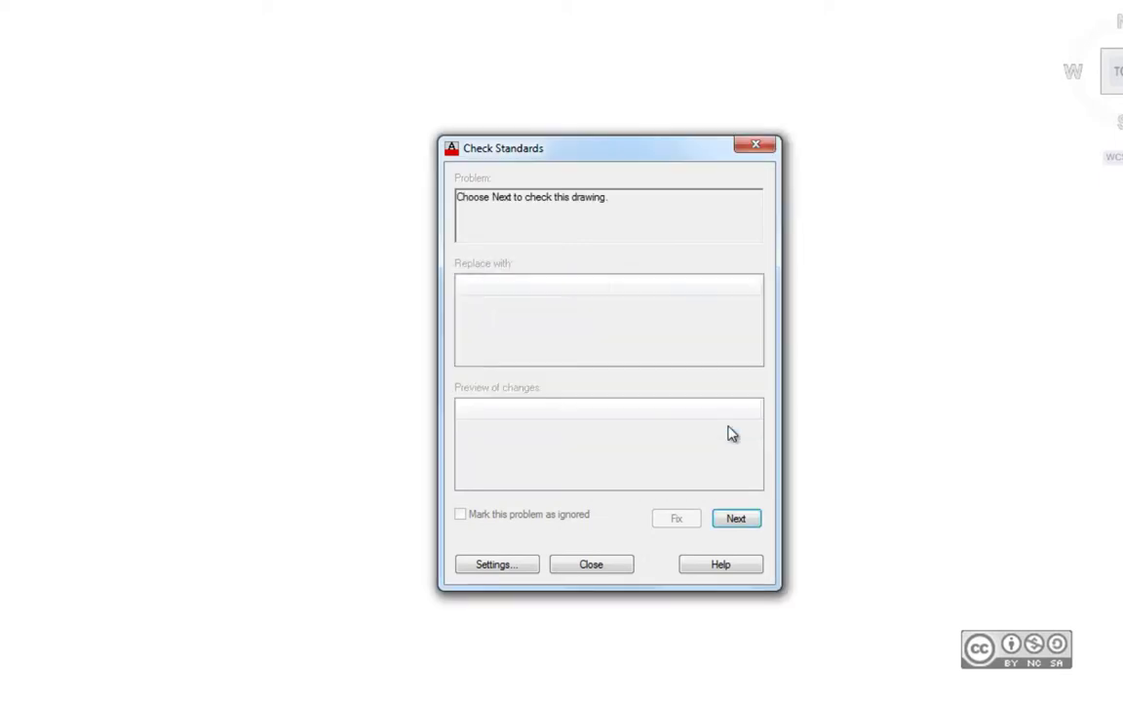
- Close Check Standards and add the Text Styles plug-in alongside Layers in the standards configuration
left_click(604, 564)
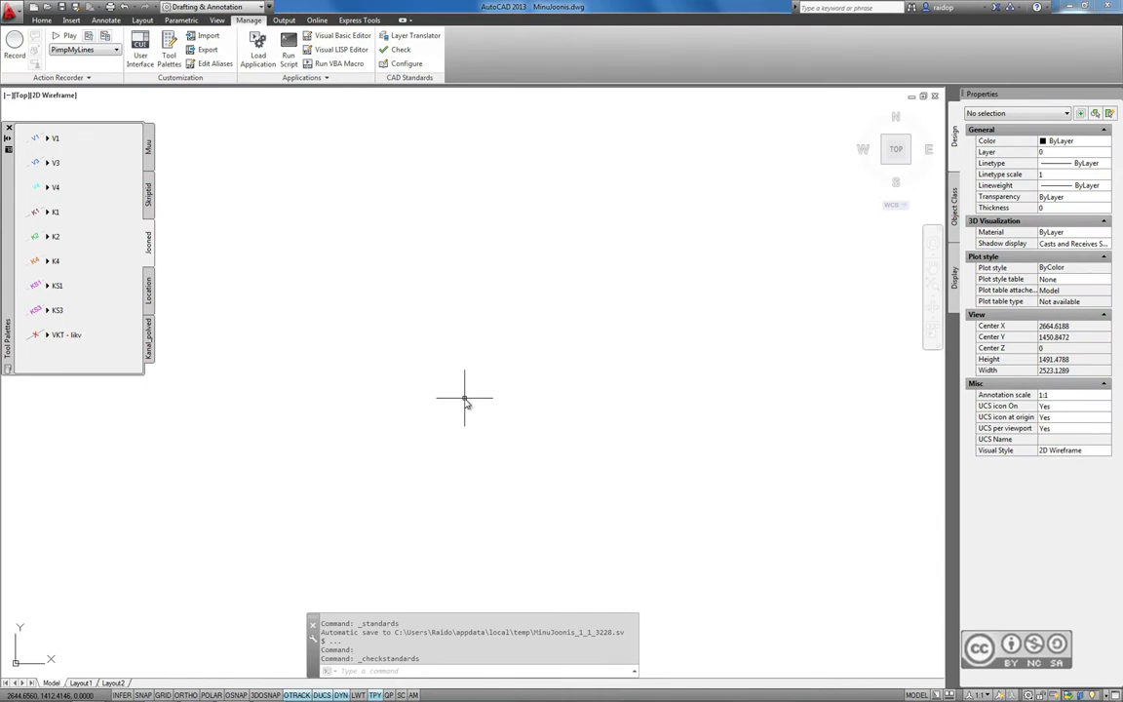
left_click(408, 66)
left_click(396, 232)
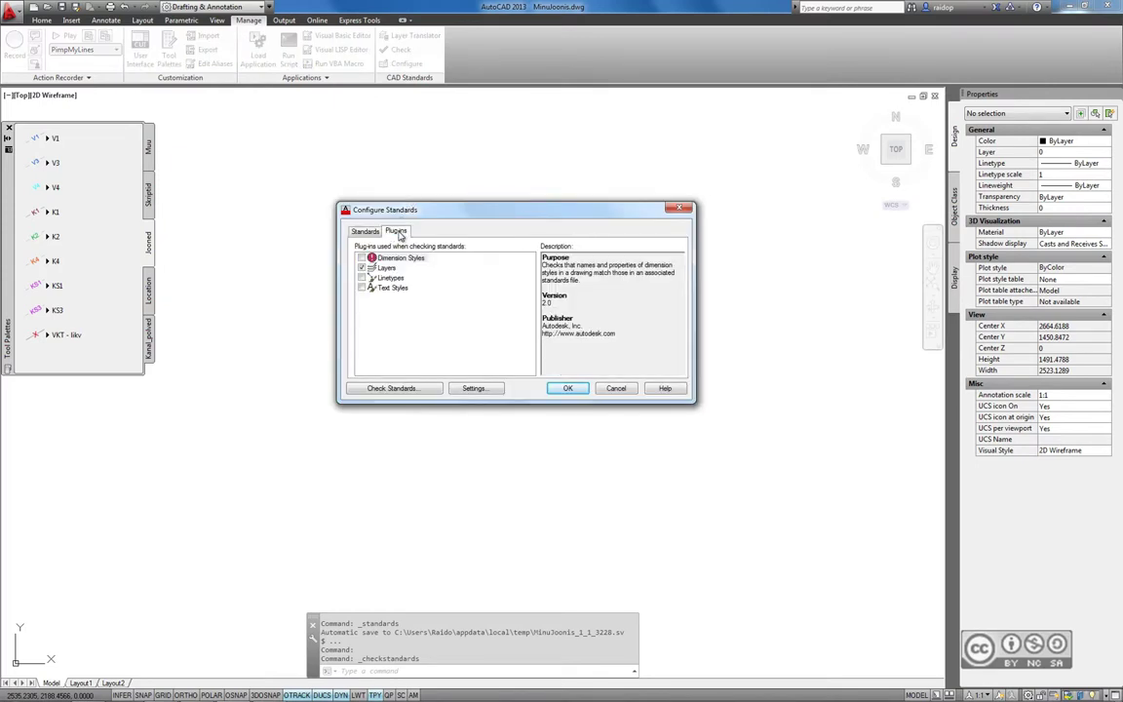
left_click(395, 289)
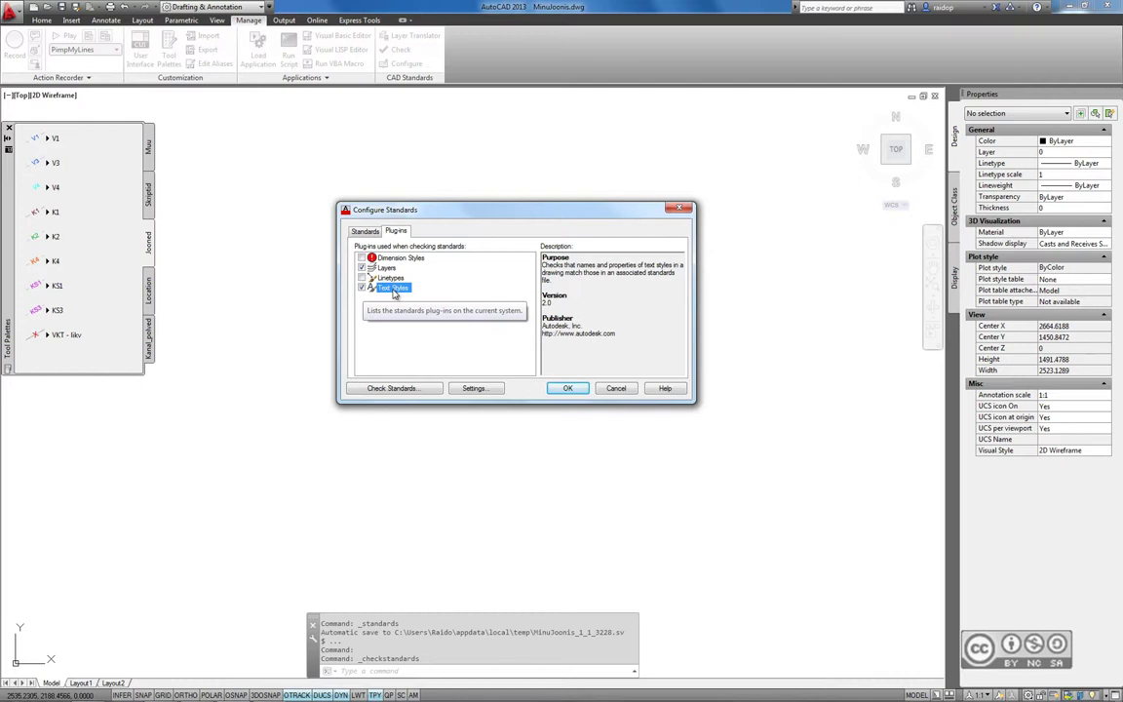
left_click(557, 390)
left_click(107, 20)
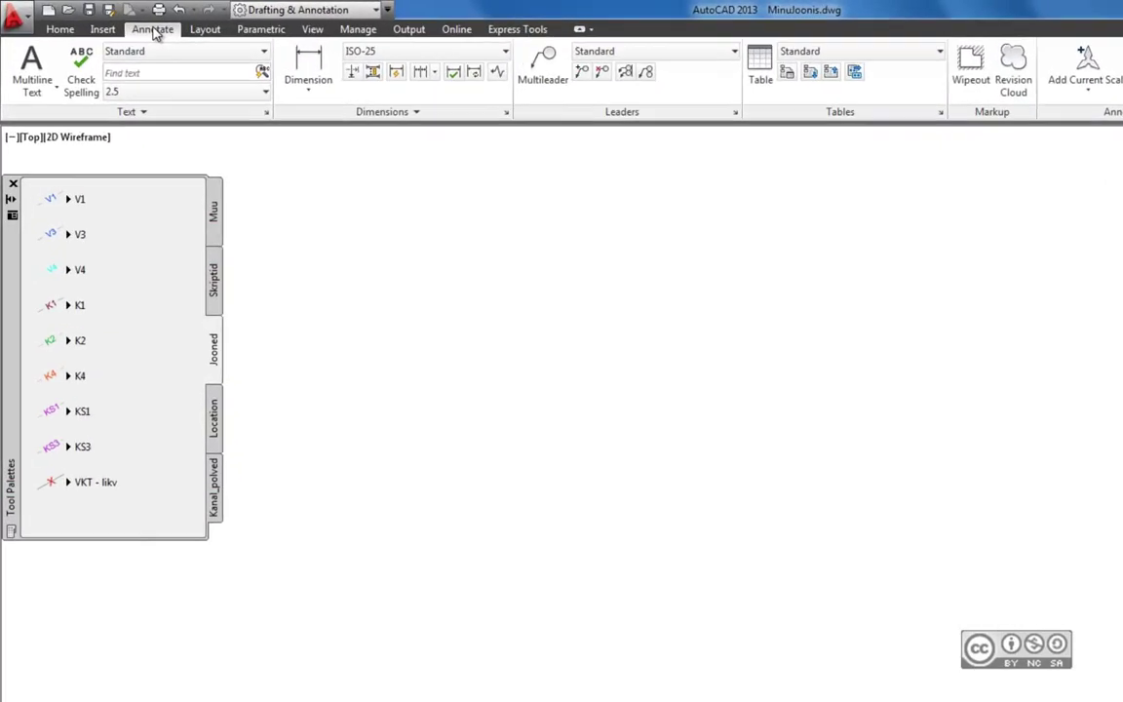
- Change the Standard text style's font to Arial Black, then launch a standards check
left_click(267, 114)
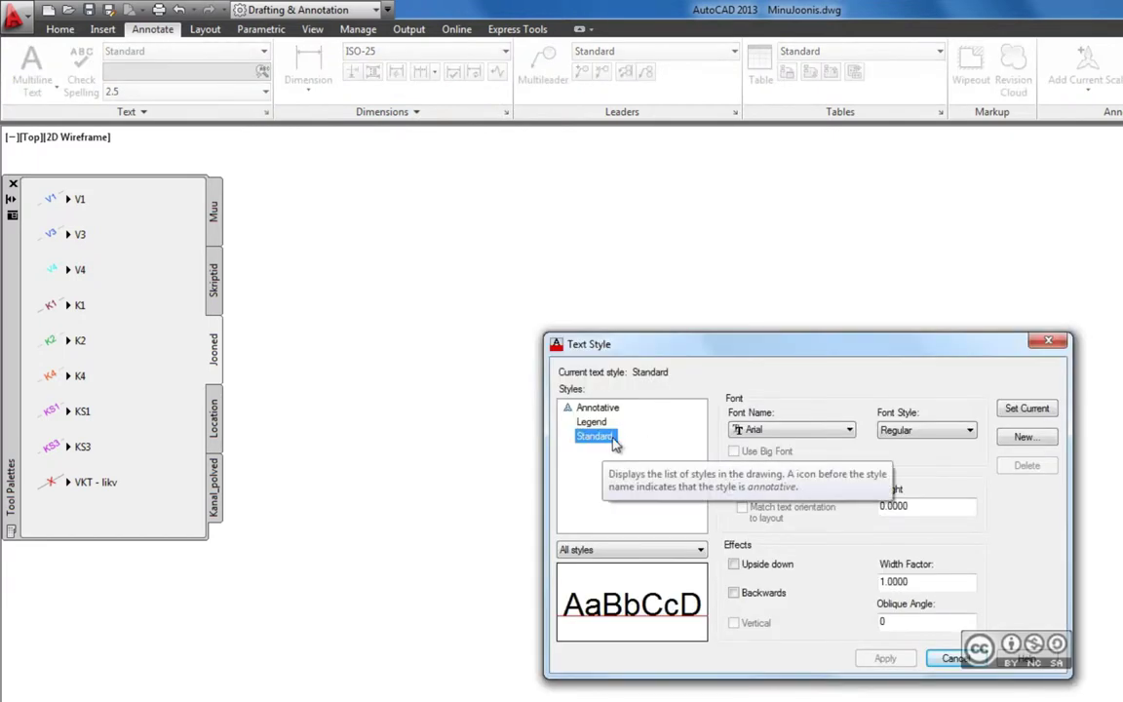
left_click(886, 658)
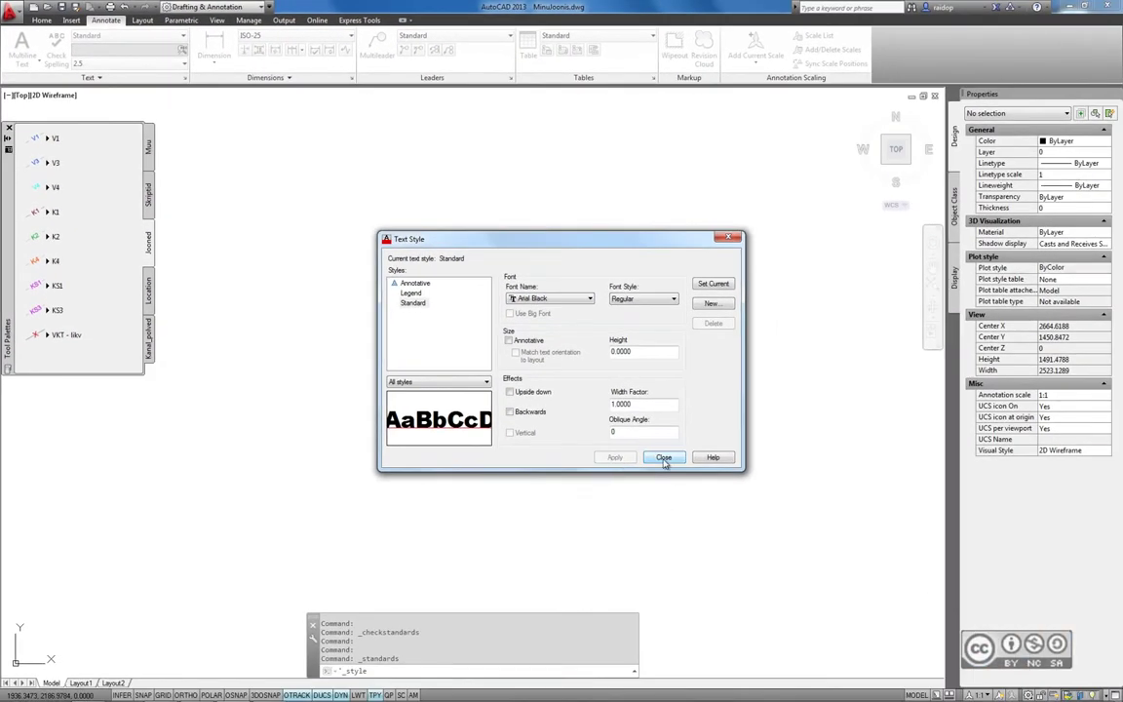
left_click(664, 458)
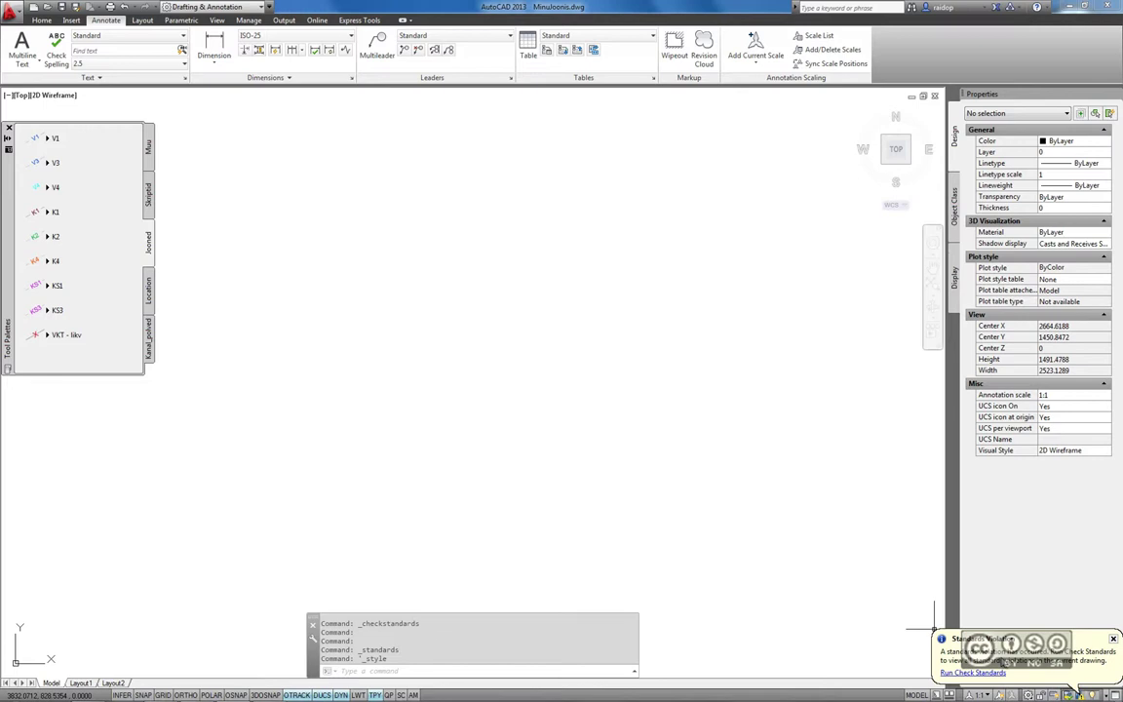
left_click(972, 673)
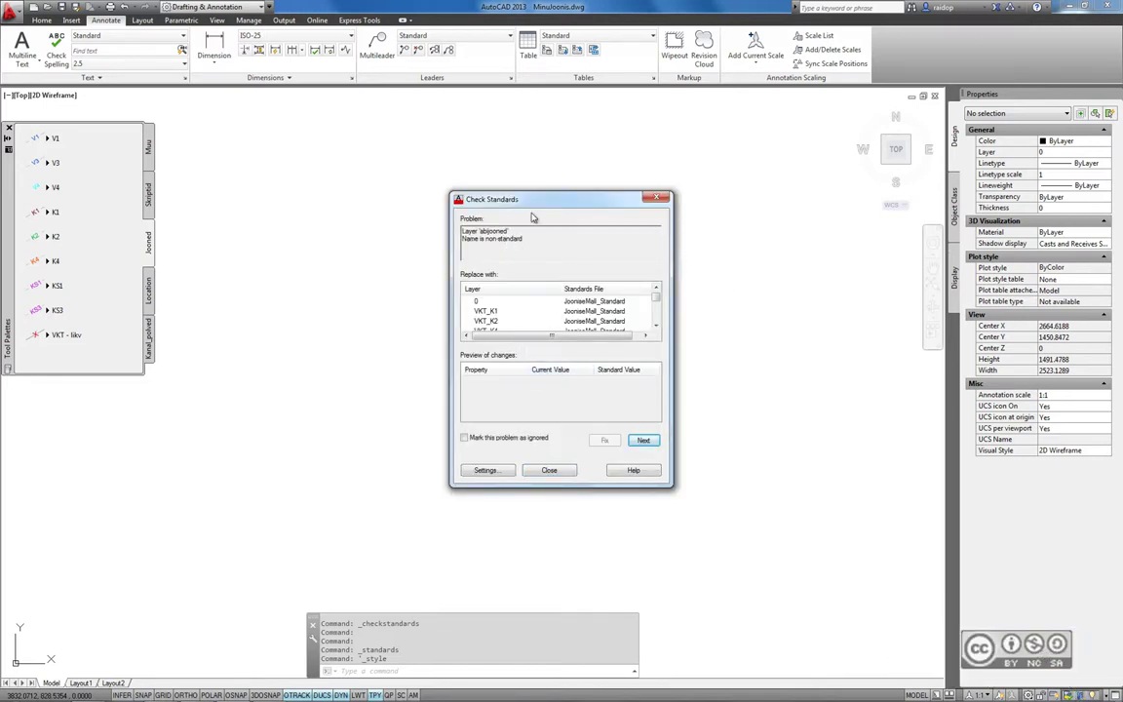
- Skip the two layer problems, fix the text style by replacing it with Standard, and close
left_click(646, 442)
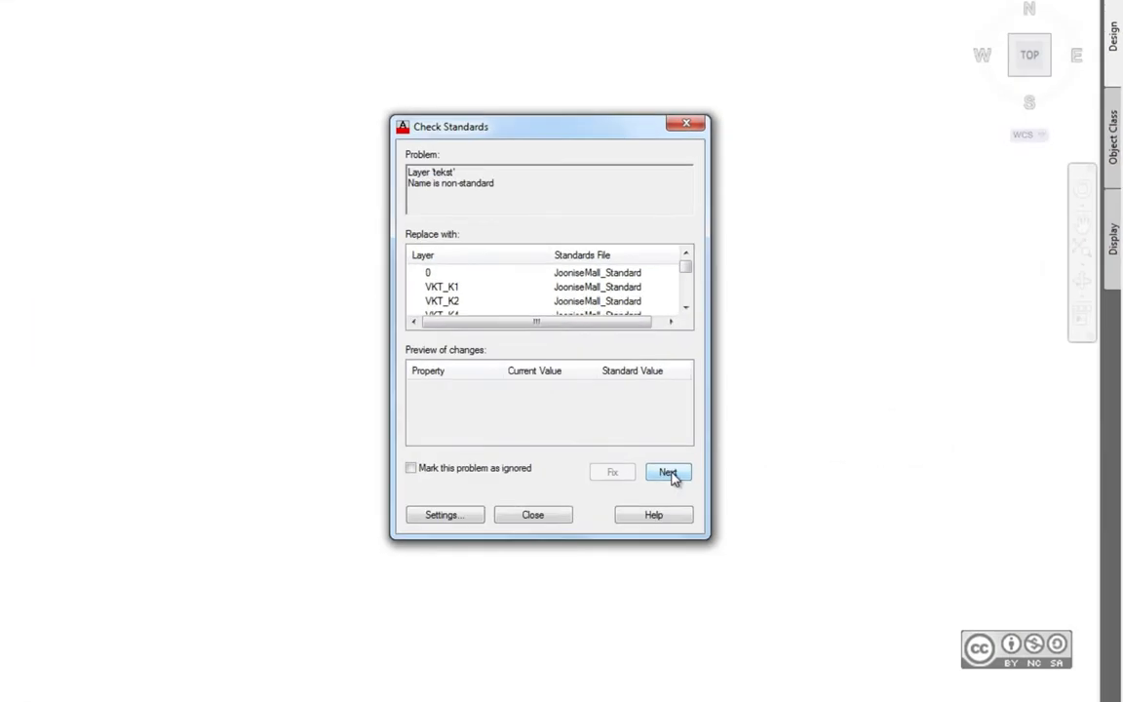
left_click(645, 442)
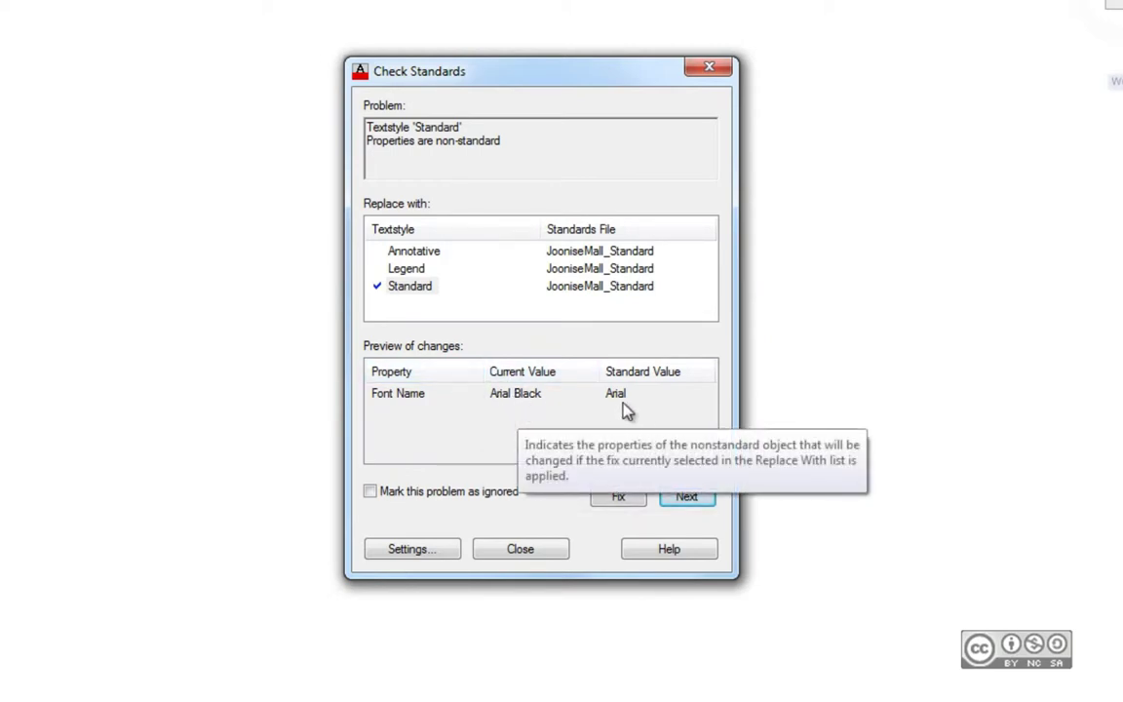
left_click(426, 288)
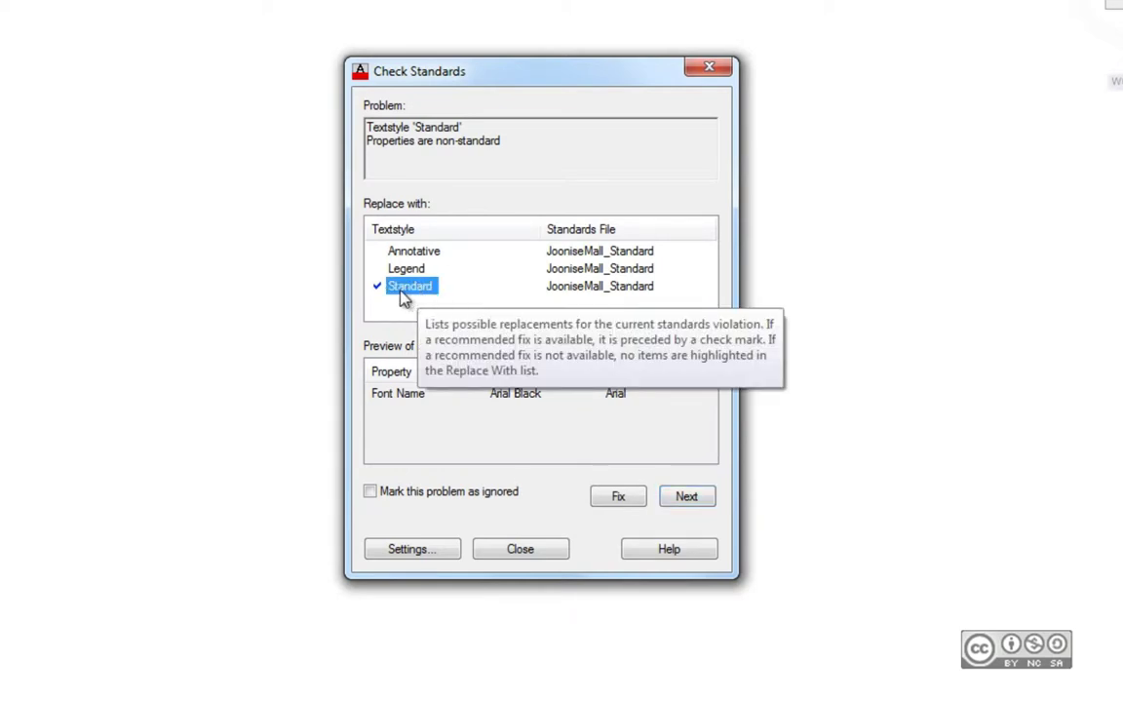
left_click(617, 497)
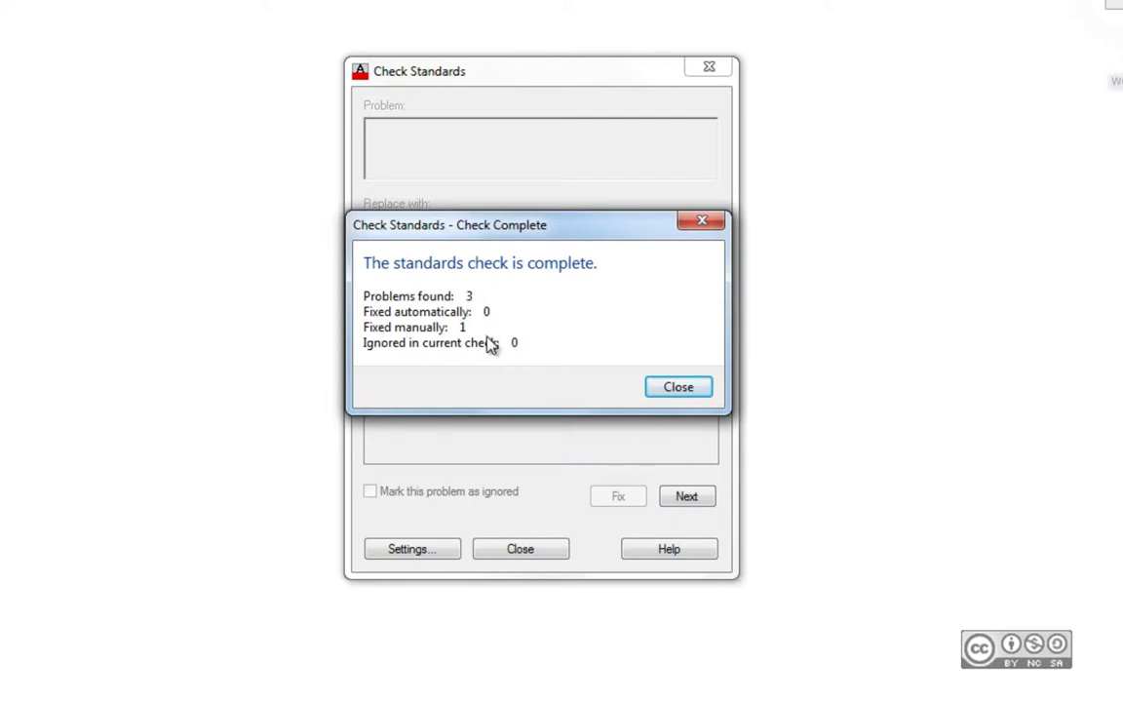
left_click(678, 388)
left_click(558, 472)
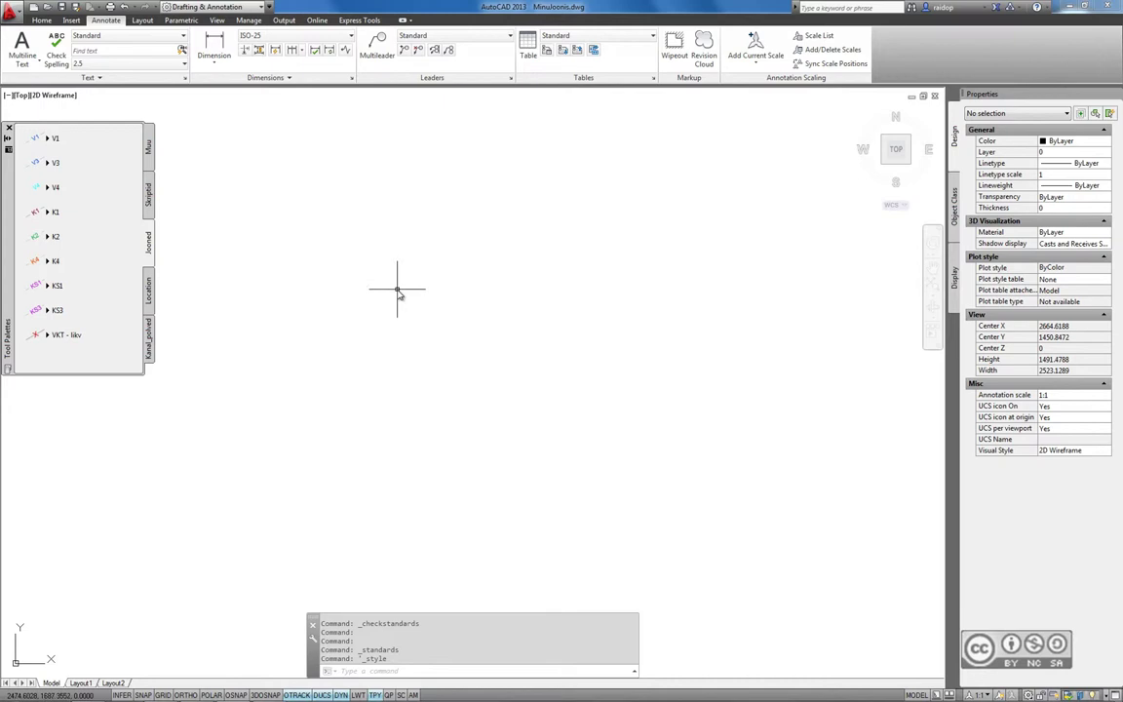
- Enable the Dimension Styles plug-in in the standards configuration
left_click(250, 21)
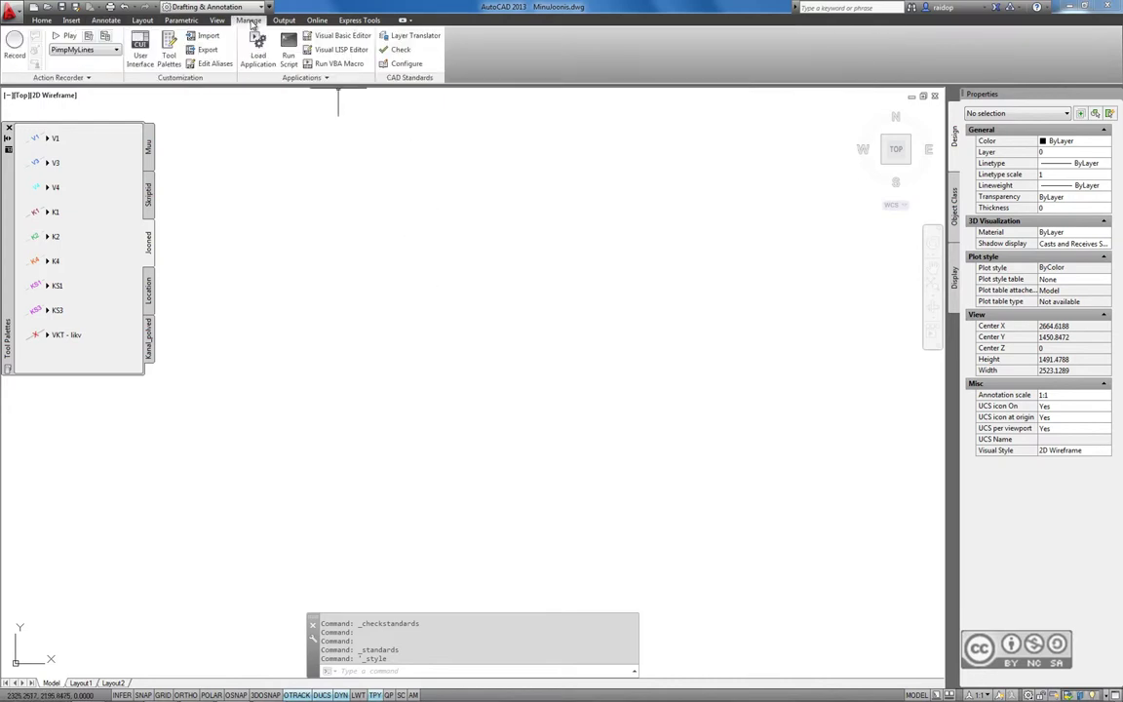
left_click(407, 64)
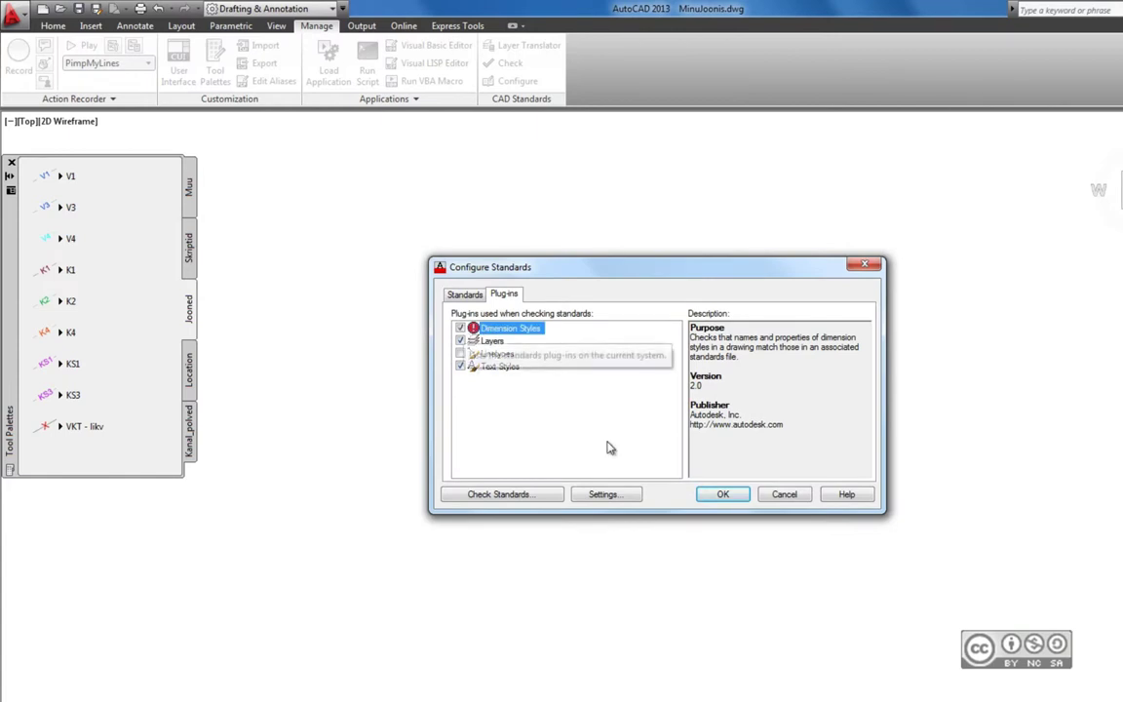
left_click(723, 494)
- Set the ISO-25 dimension style's text style to Legend
left_click(135, 26)
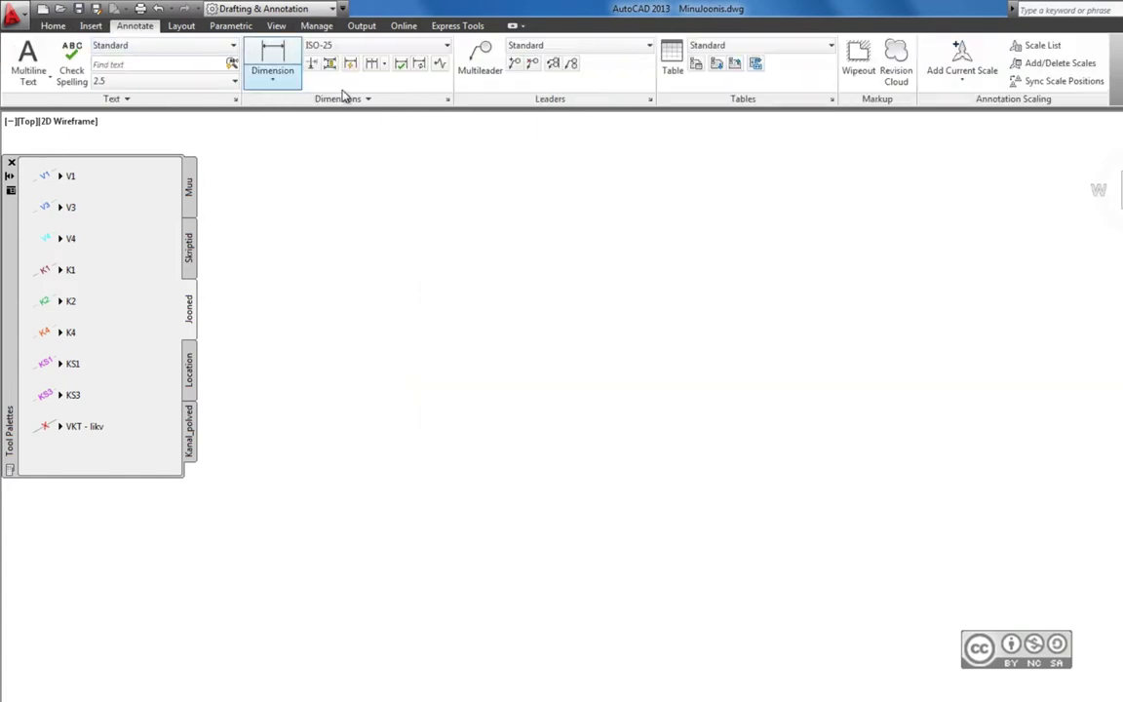
left_click(447, 98)
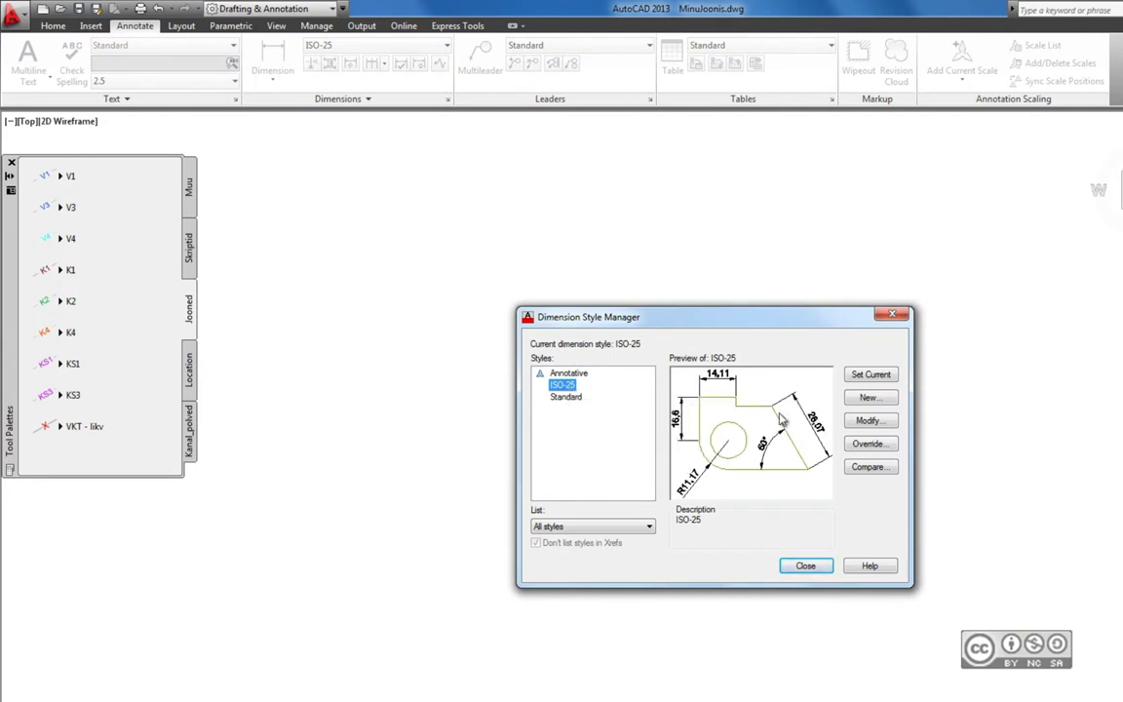
left_click(868, 420)
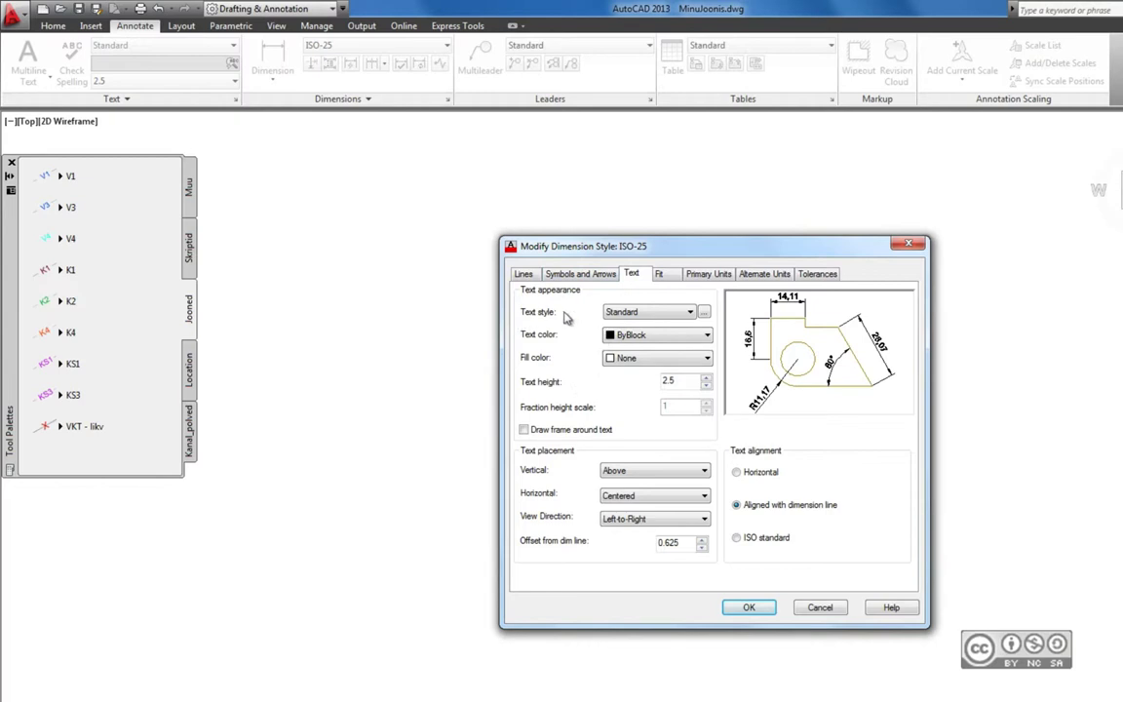
left_click(648, 312)
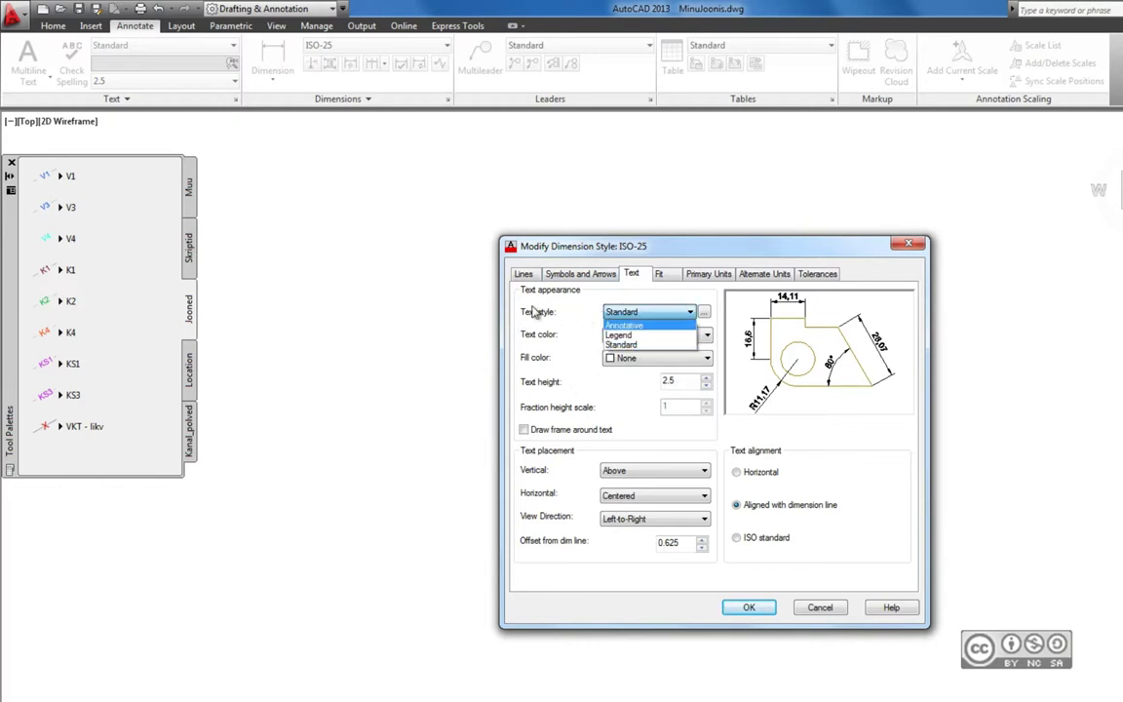
left_click(619, 334)
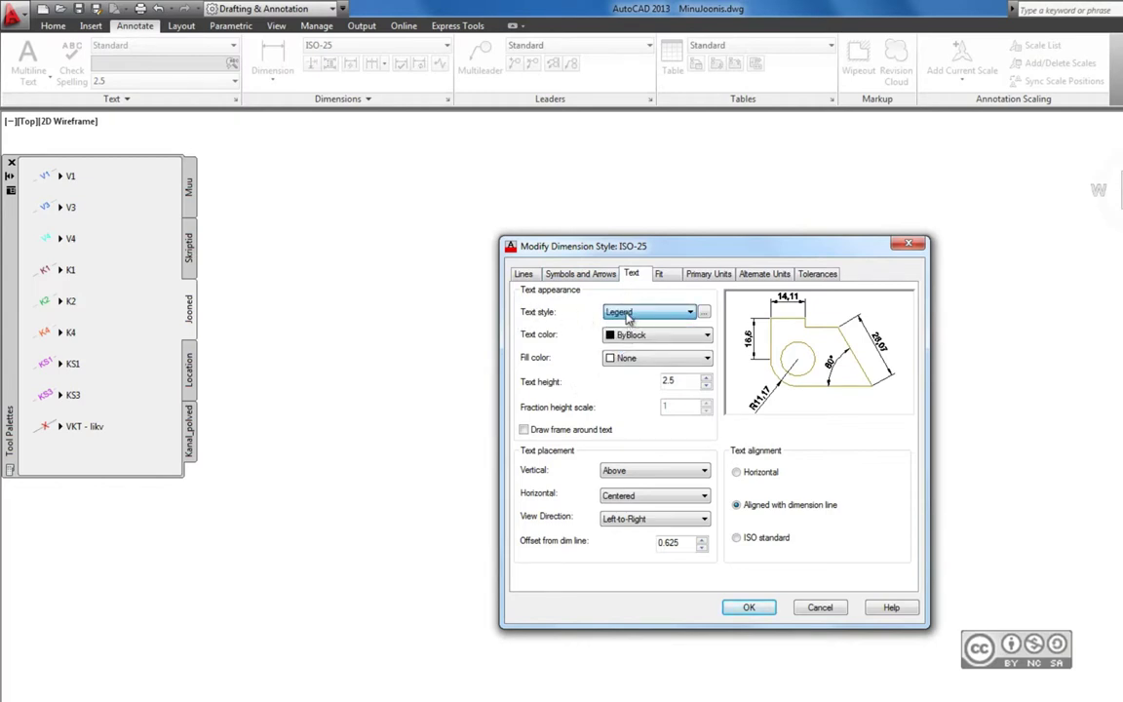
left_click(733, 607)
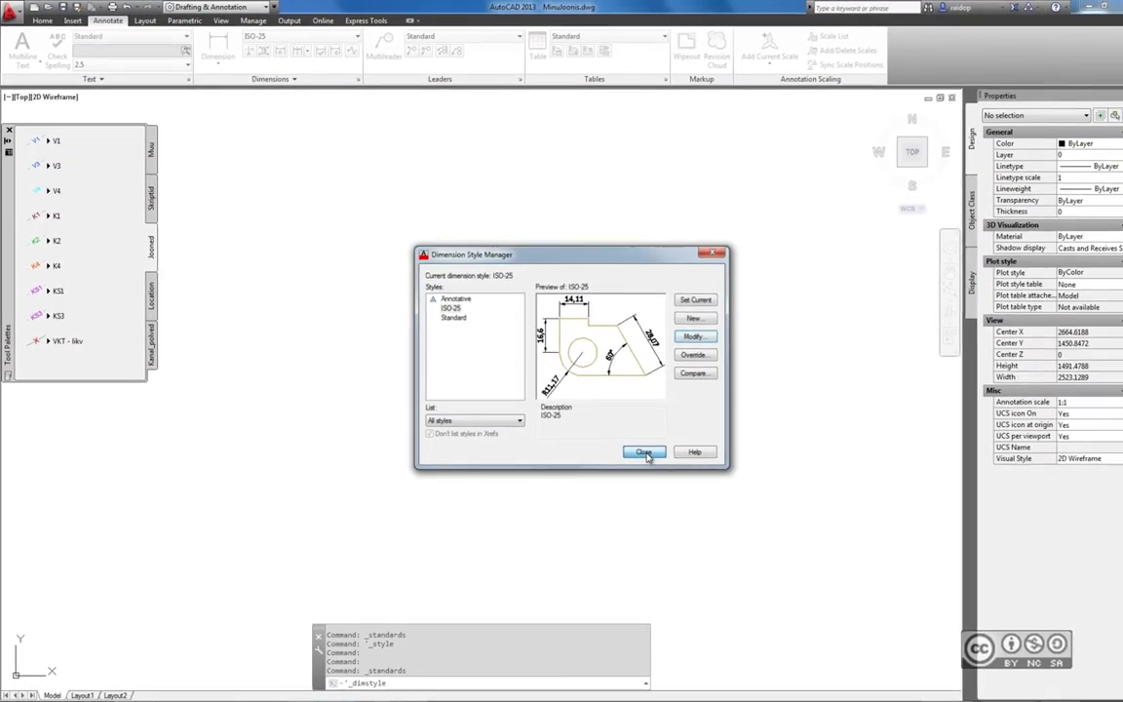
left_click(807, 568)
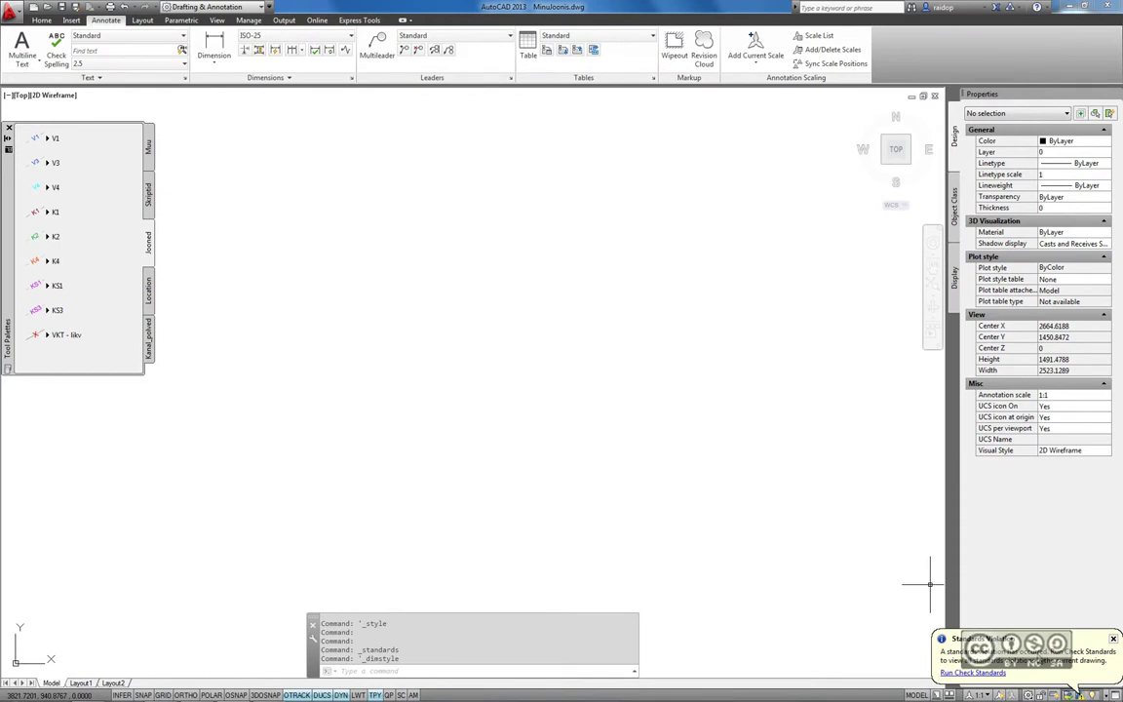
- Recheck standards, fixing ISO-25 with ISO-25 as replacement, skipping the remaining layer problem
left_click(975, 673)
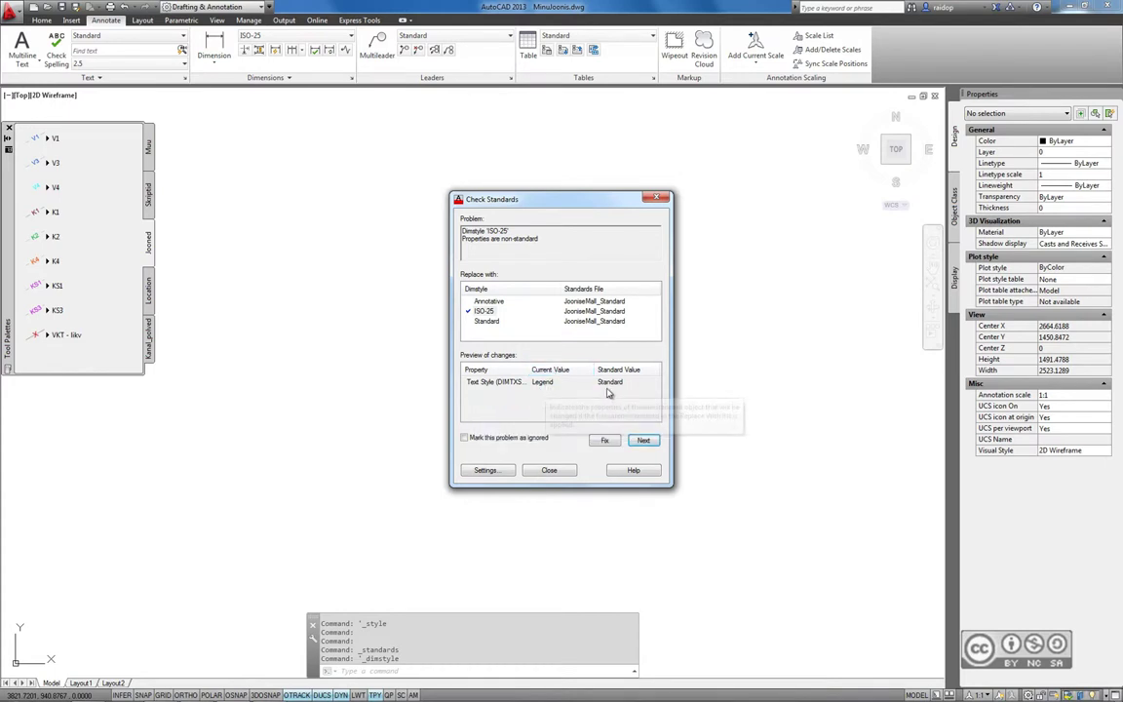
left_click(478, 312)
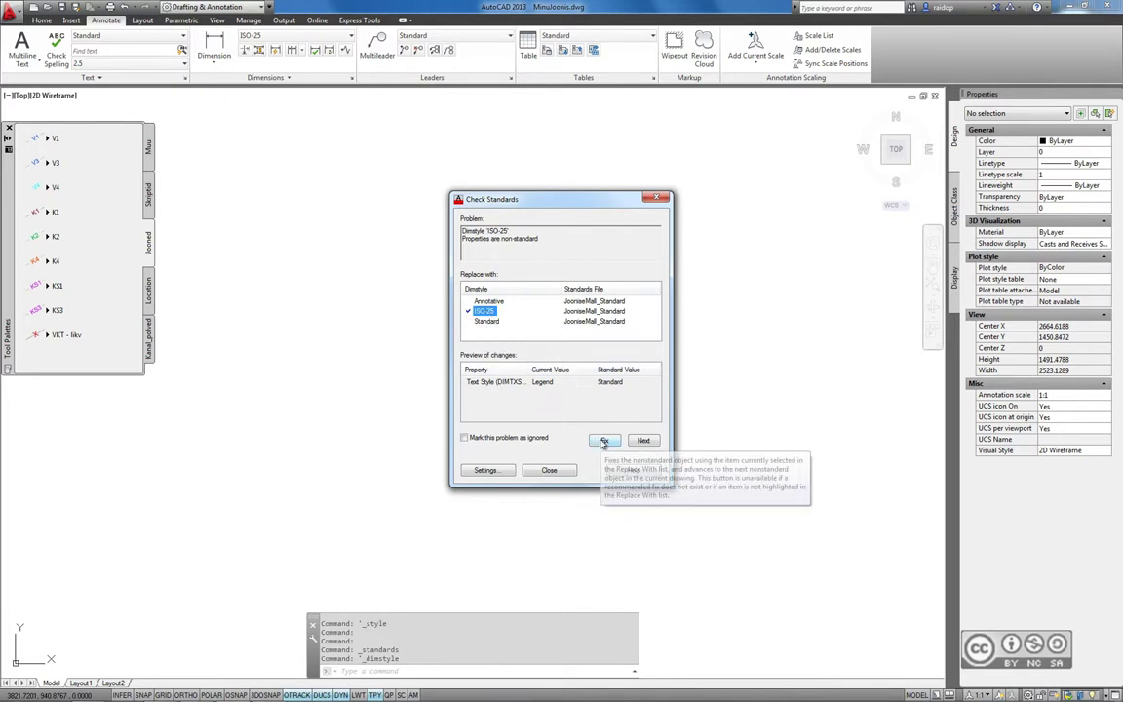
left_click(604, 439)
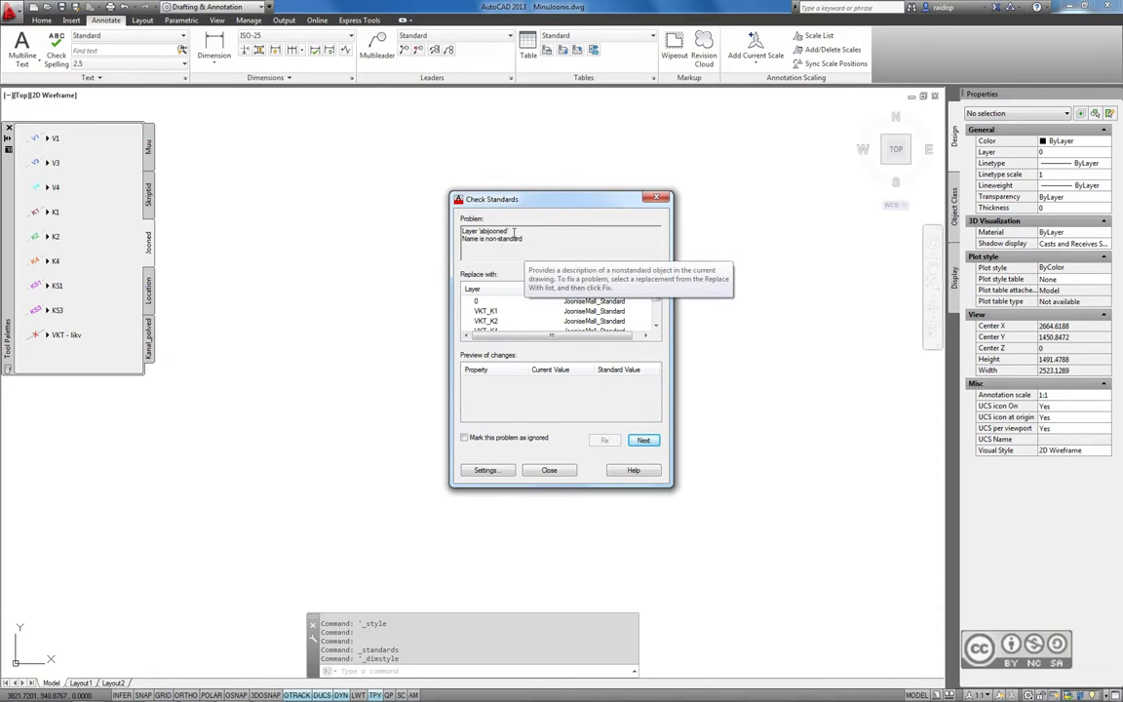
left_click(643, 439)
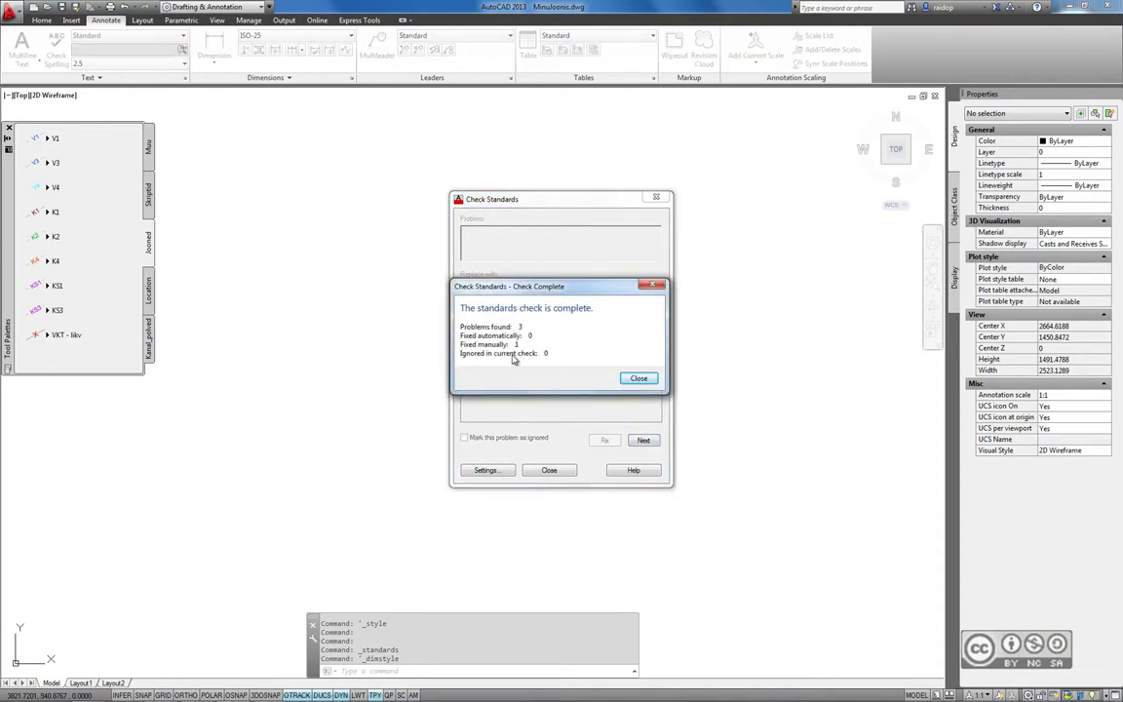
left_click(634, 378)
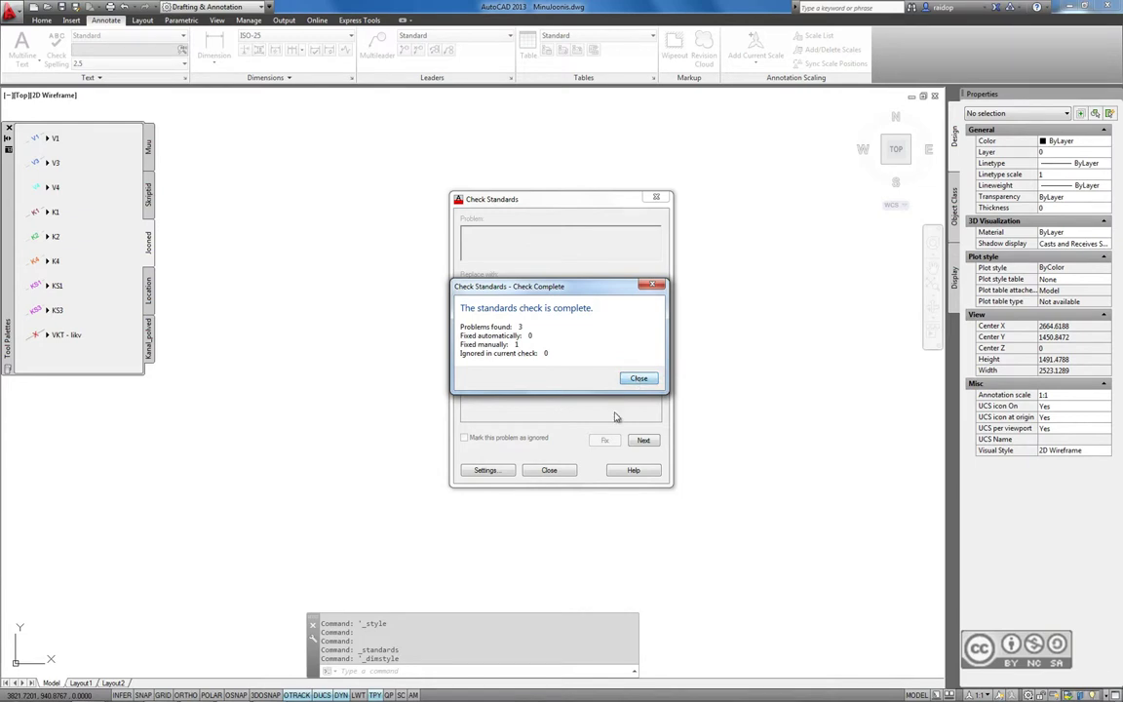
left_click(549, 471)
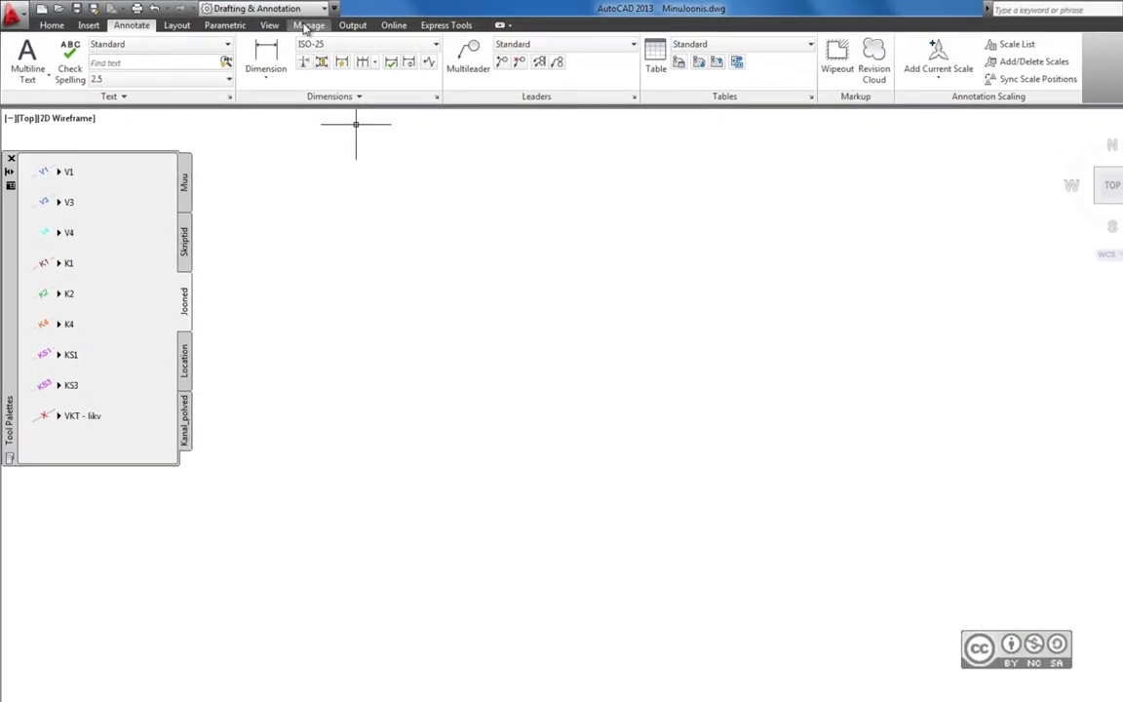
- Enable the Linetypes plug-in in the standards configuration
left_click(305, 25)
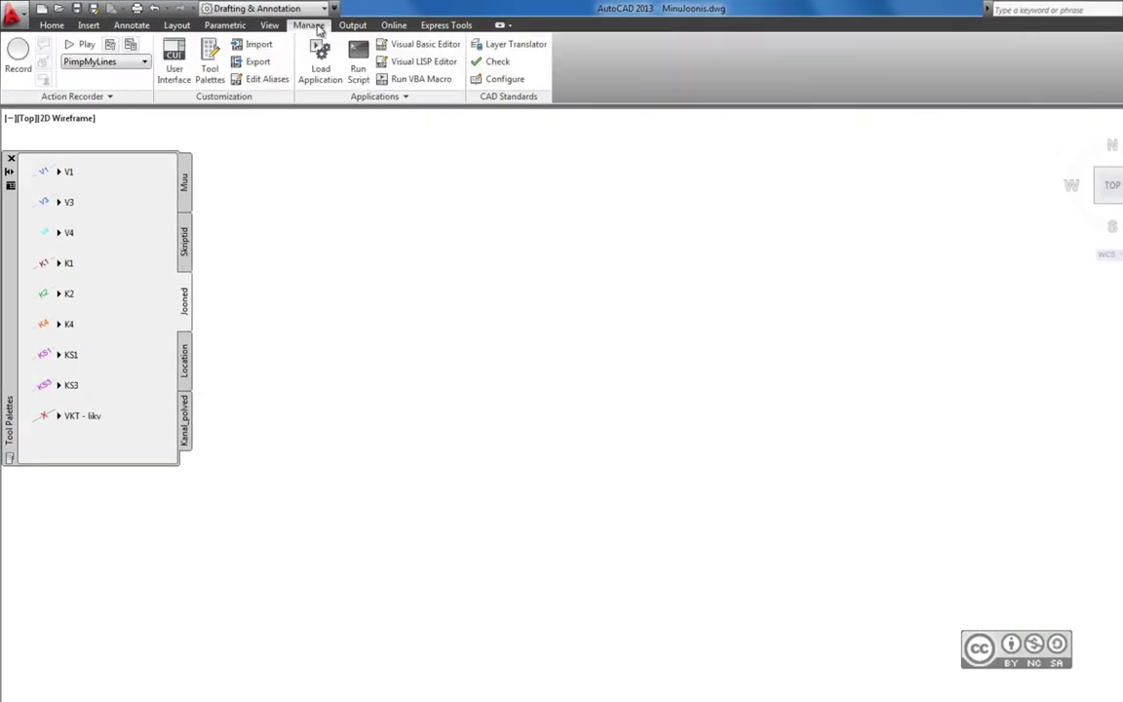
left_click(500, 79)
left_click(492, 285)
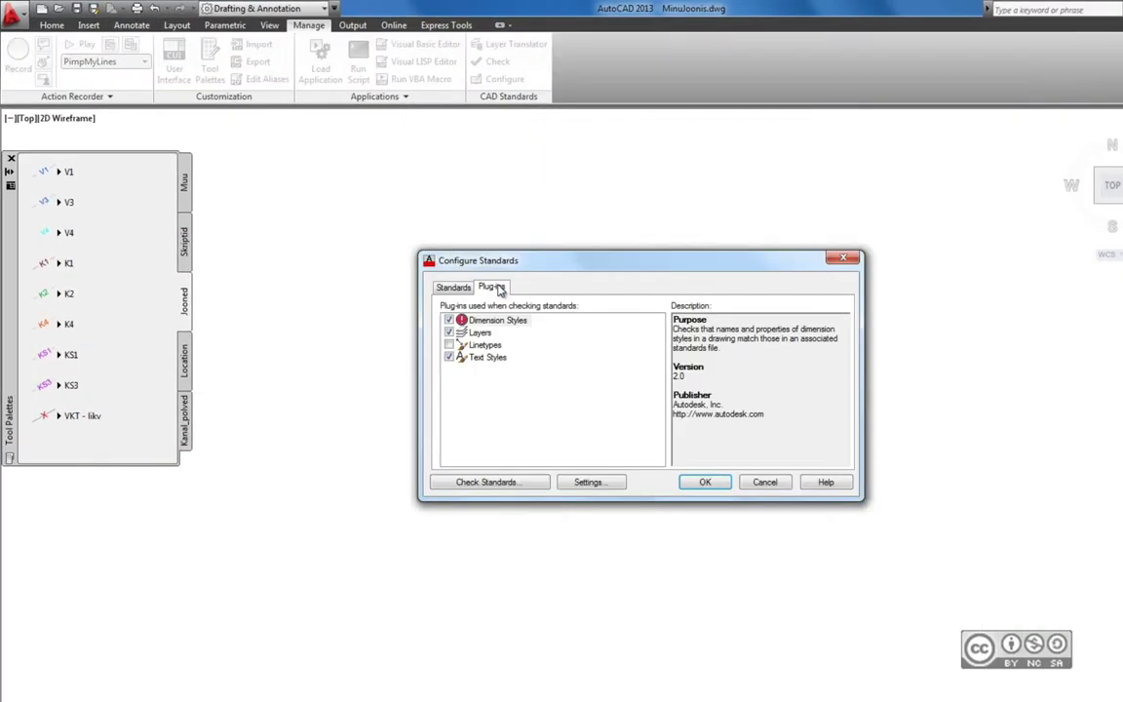
left_click(451, 347)
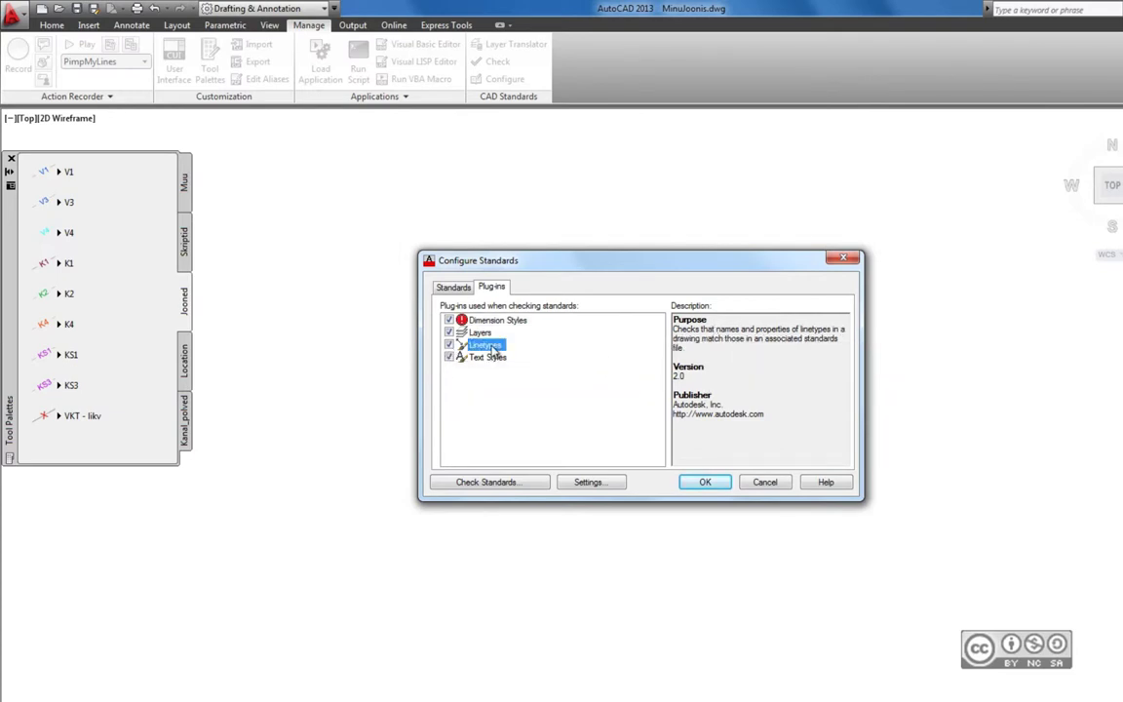
left_click(705, 481)
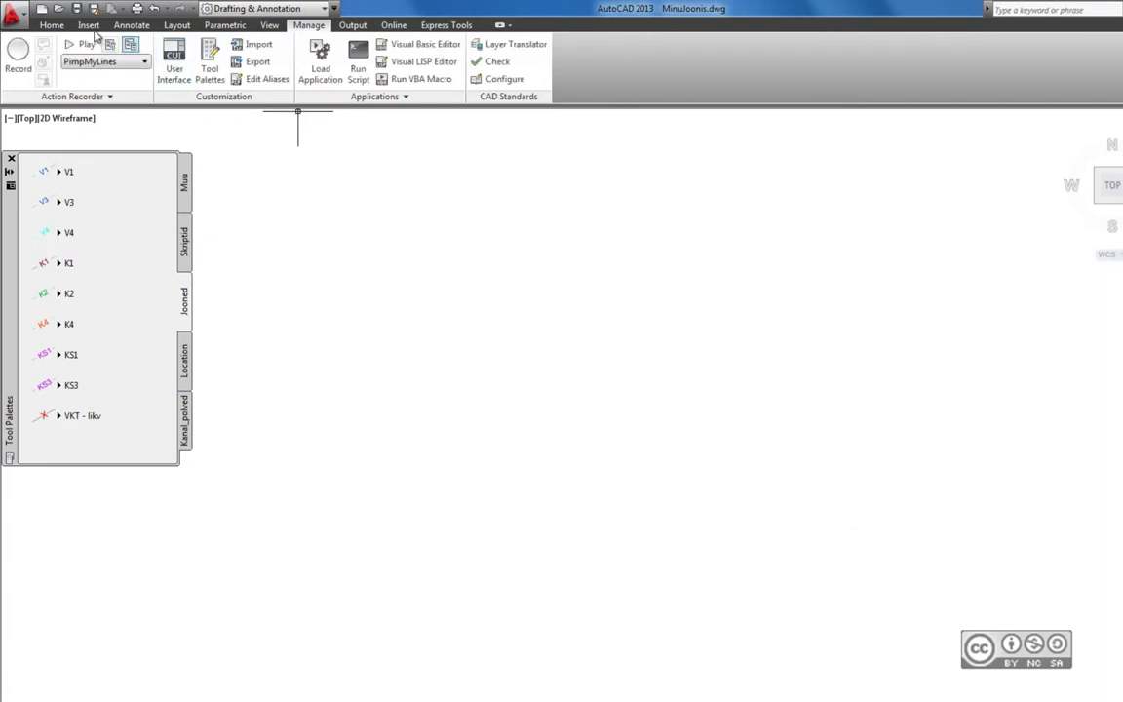
- Open the Linetype Manager from the Home tab's linetype list via Other
left_click(52, 25)
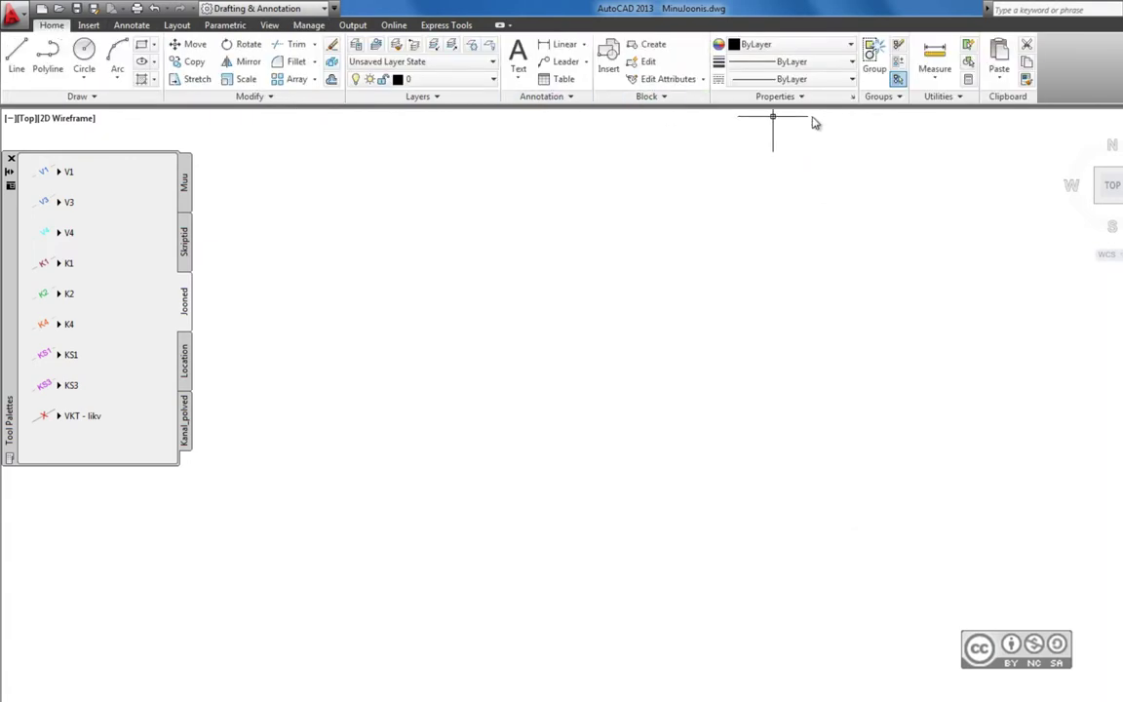
left_click(852, 84)
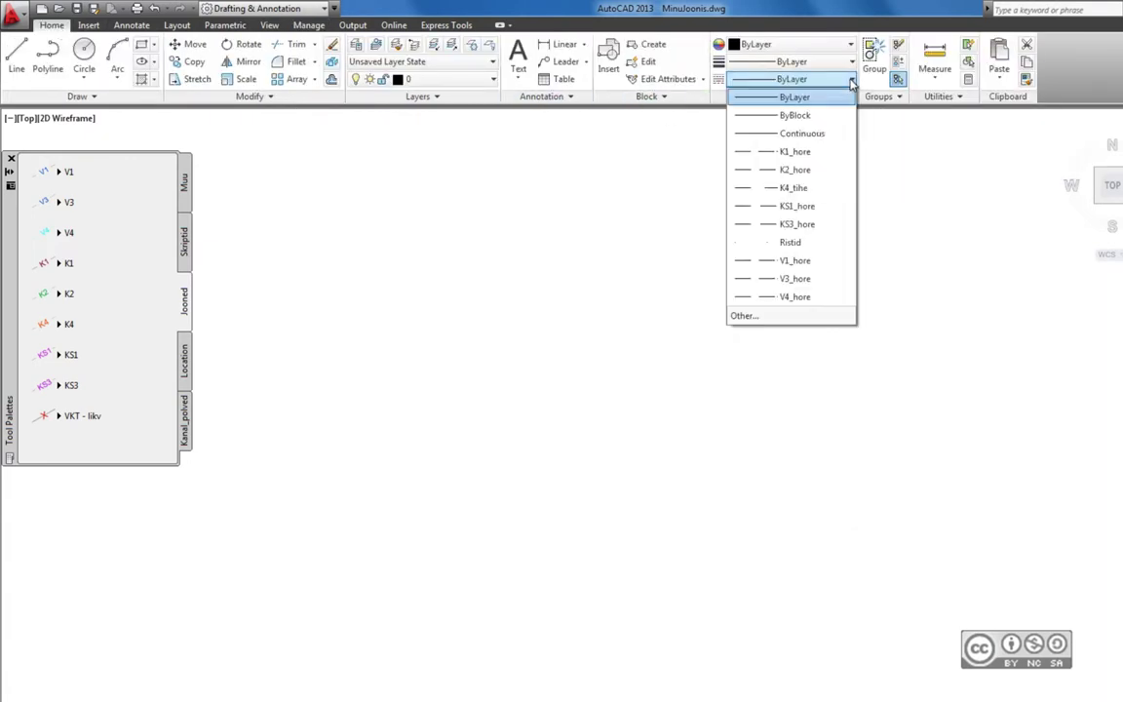
left_click(746, 326)
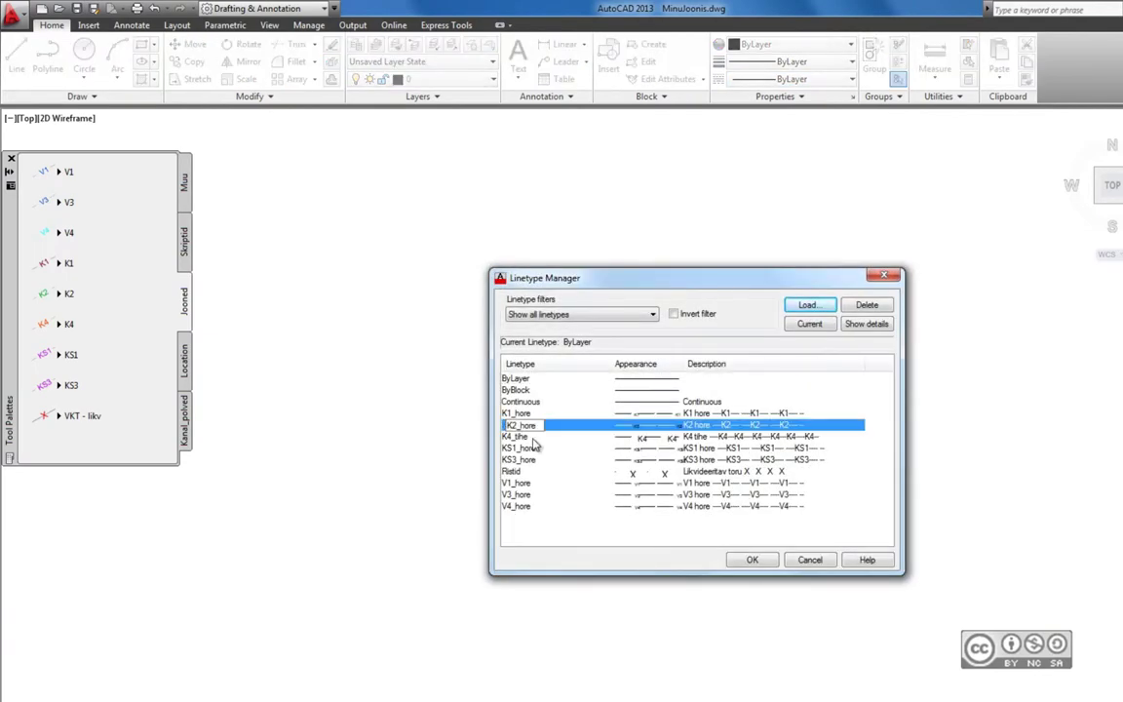
- Rename linetype K2_hore to K2_hore2 and confirm the Linetype Manager
type("2")
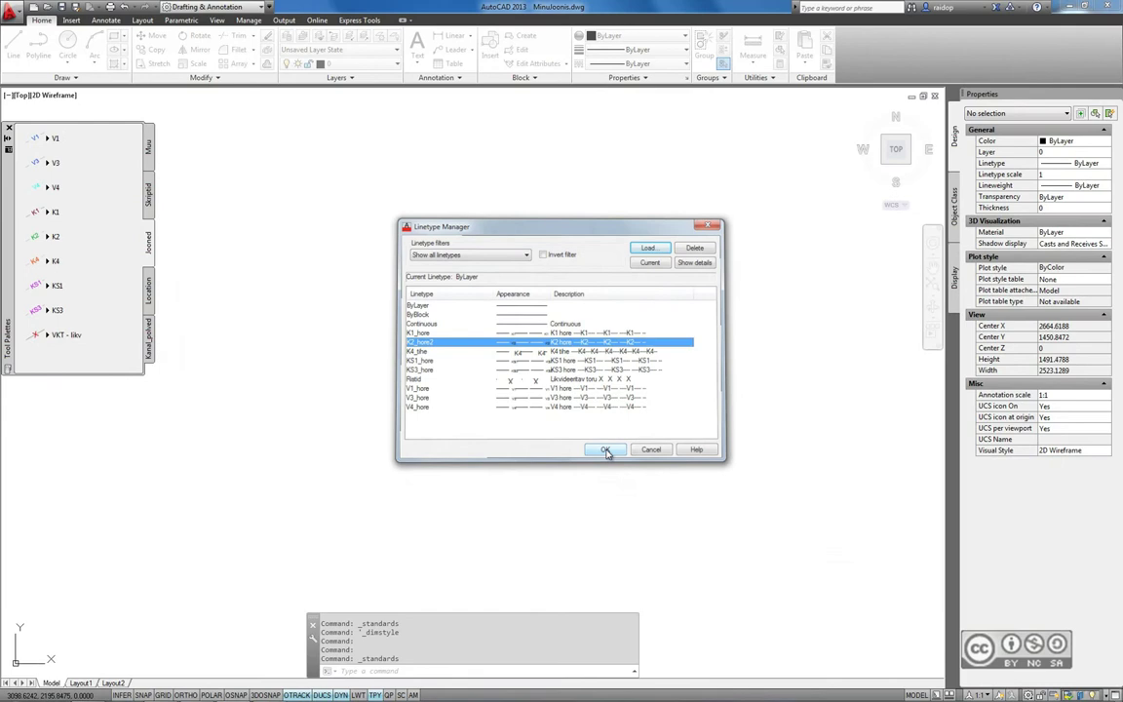
left_click(664, 496)
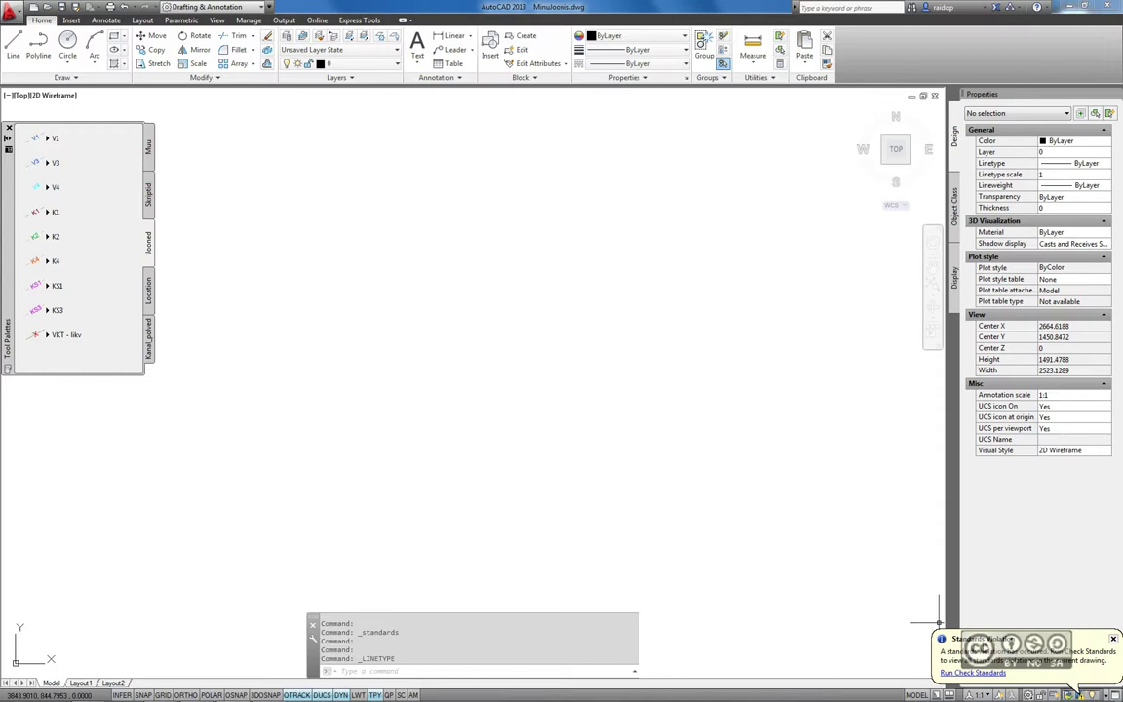
- Run the standards check and fix layer VKT_K2 with the standard VKT_K2 replacement
left_click(963, 674)
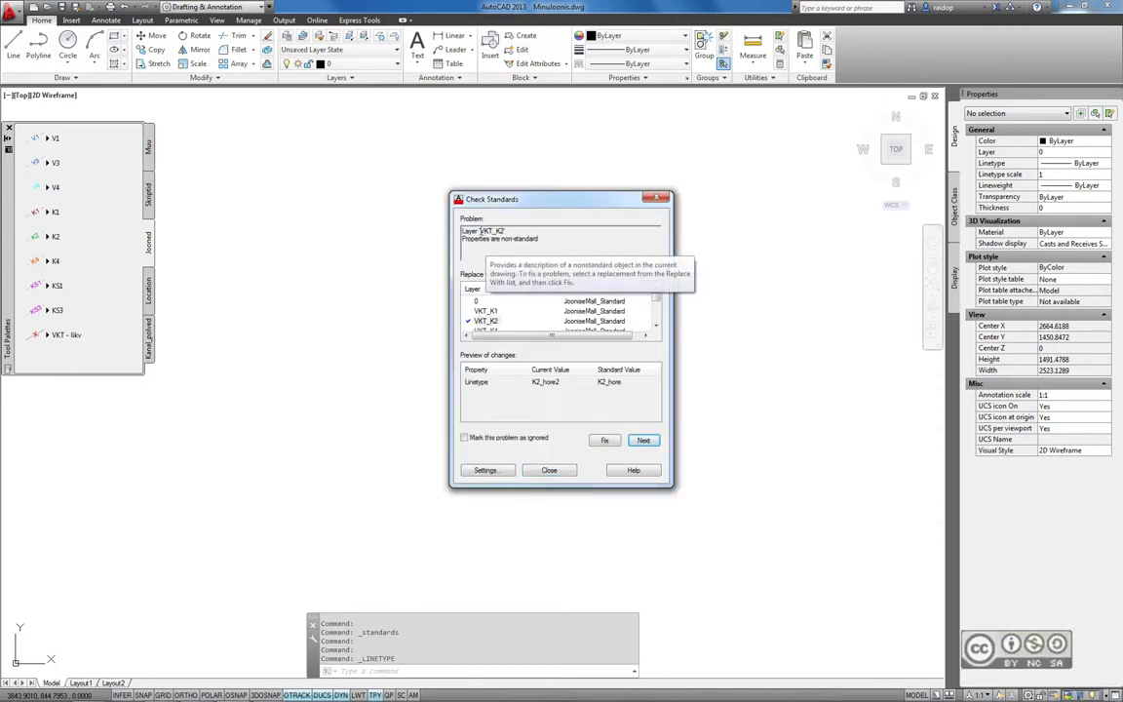
left_click(485, 321)
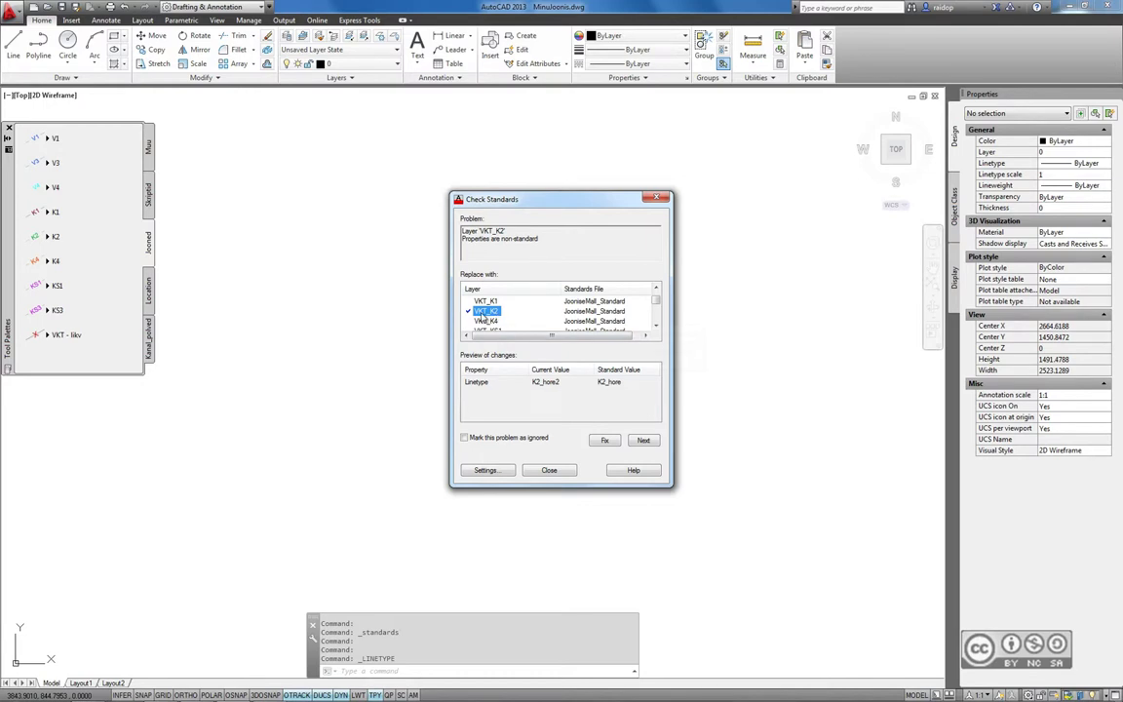
left_click(604, 440)
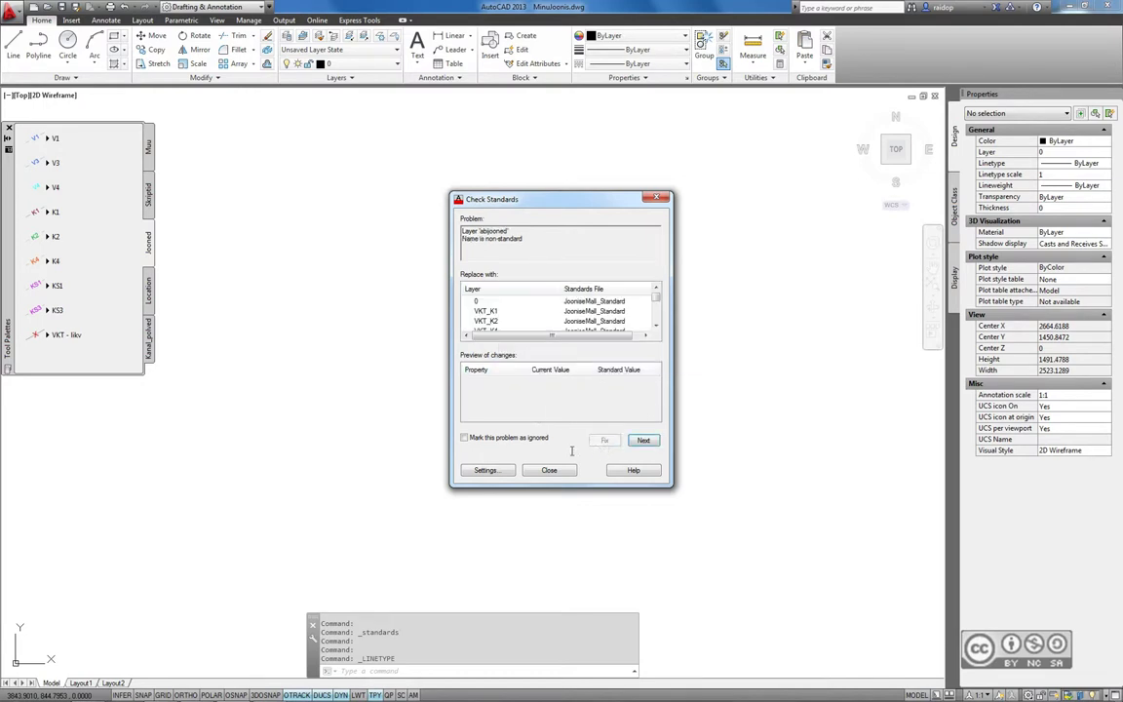
- Skip layer tekst and linetype K2_hore2, and close the 4-problem, 1-fixed summary
left_click(643, 440)
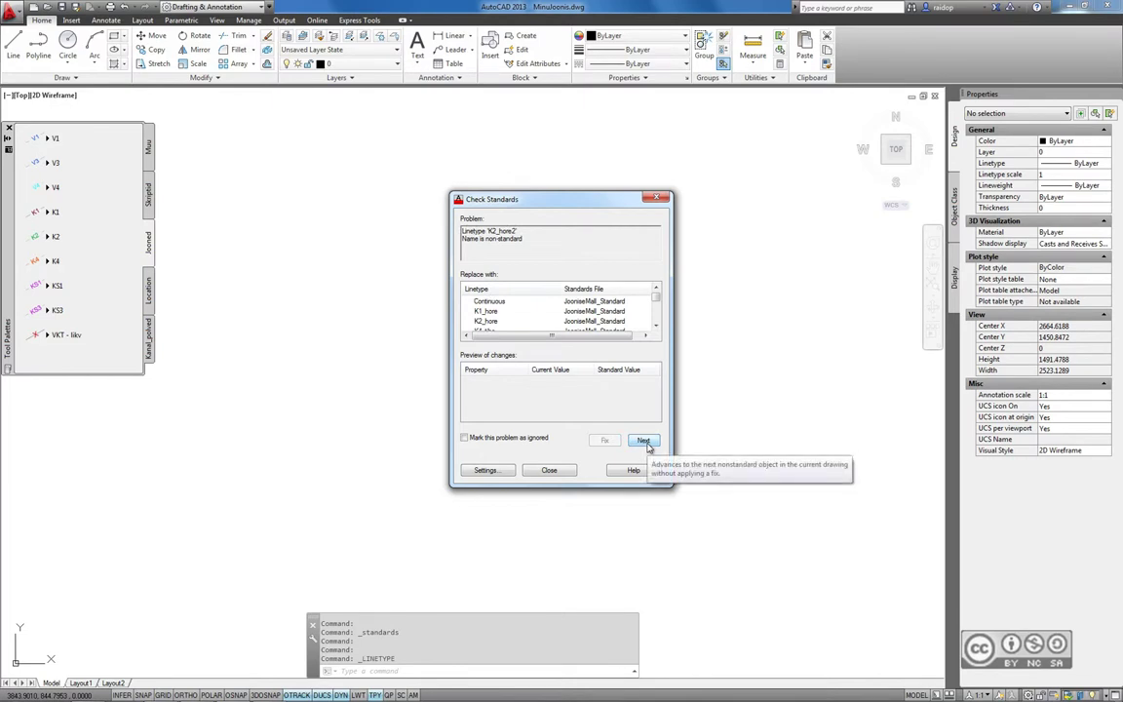
left_click(646, 441)
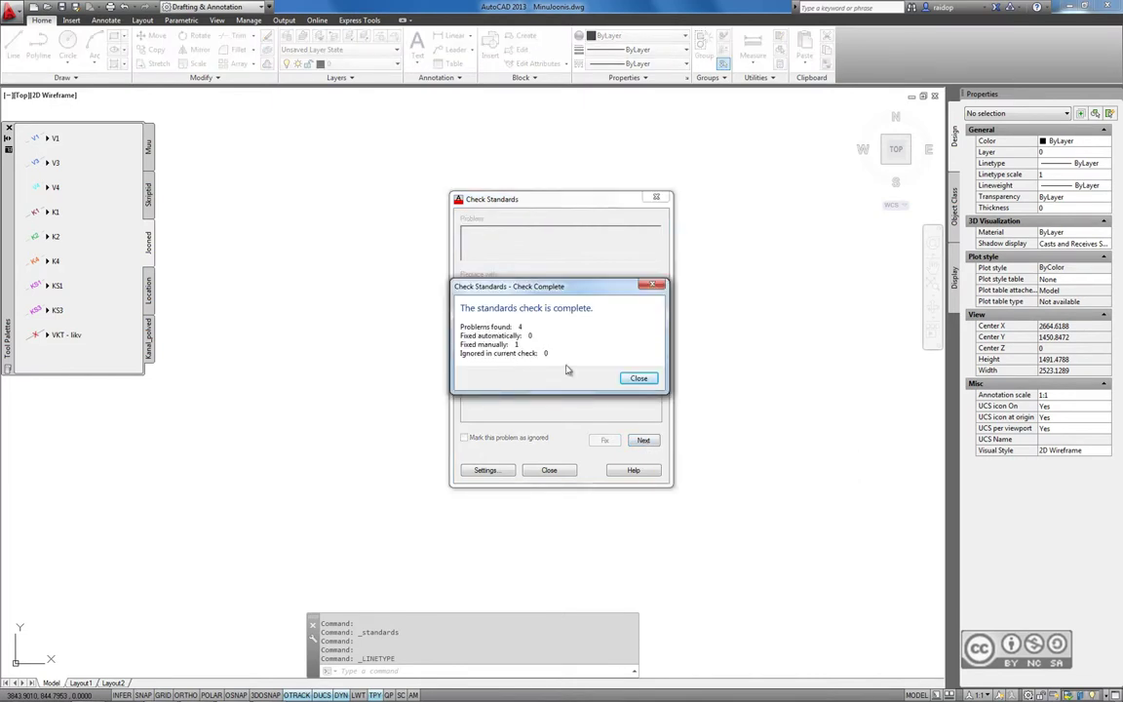
left_click(639, 379)
left_click(249, 20)
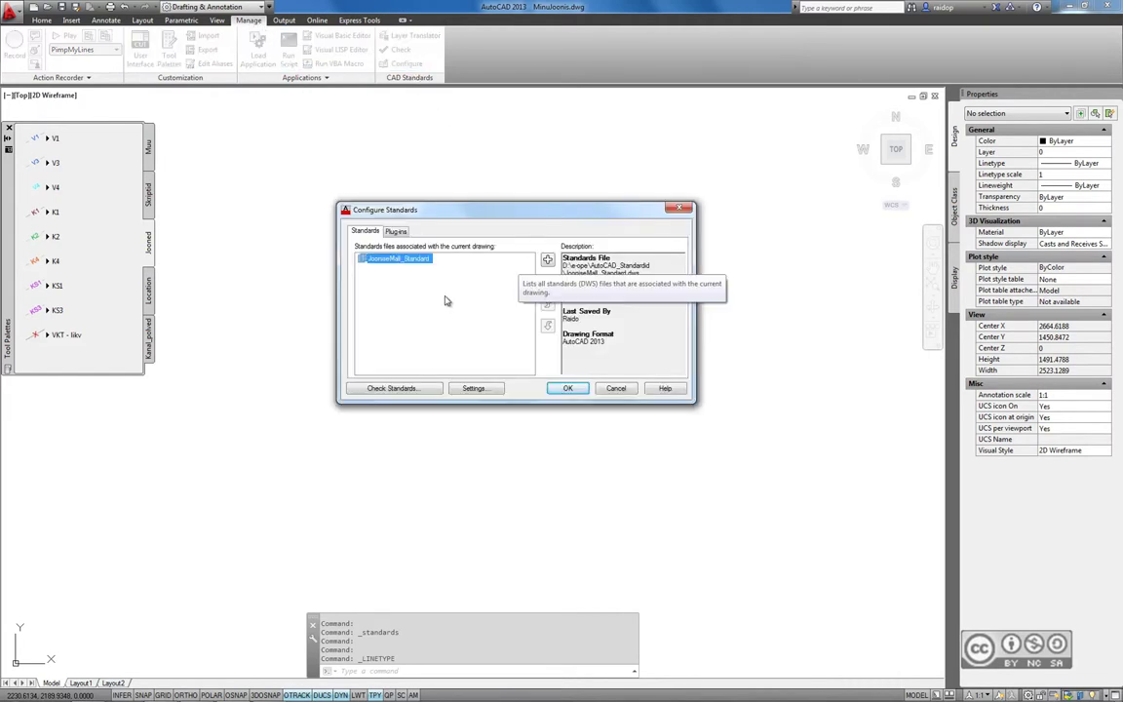
- Turn off the Dimension Styles, Layers and Linetypes plug-ins, leaving only Text Styles checked
left_click(397, 233)
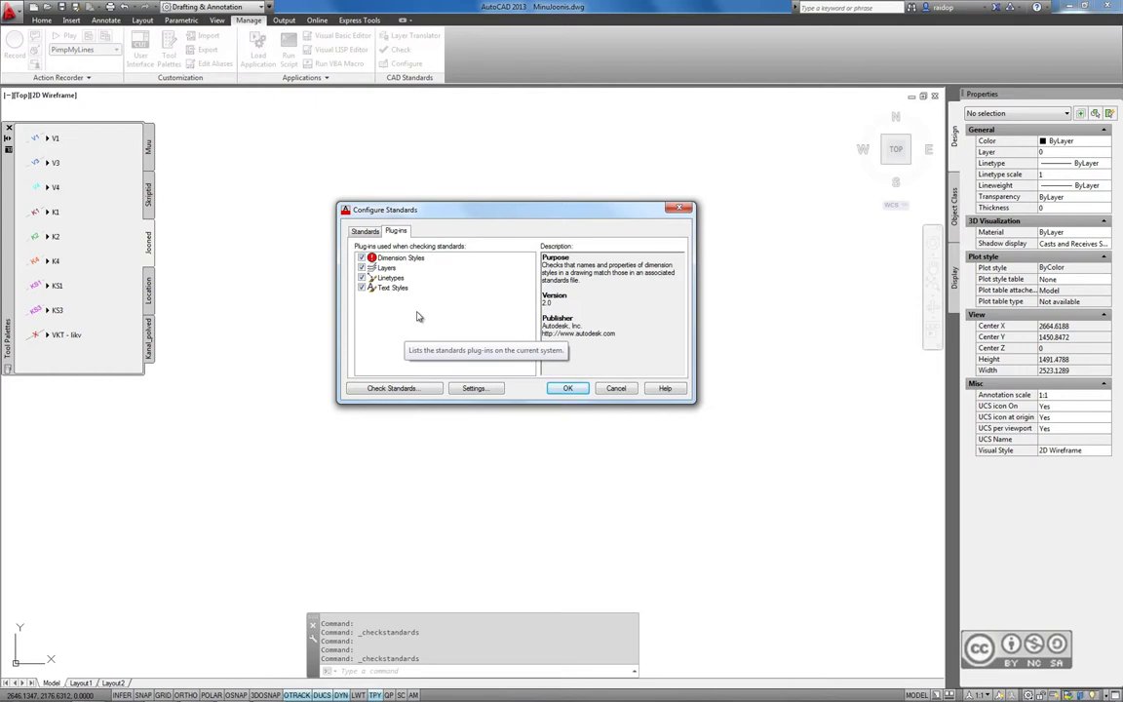
left_click(362, 257)
left_click(362, 267)
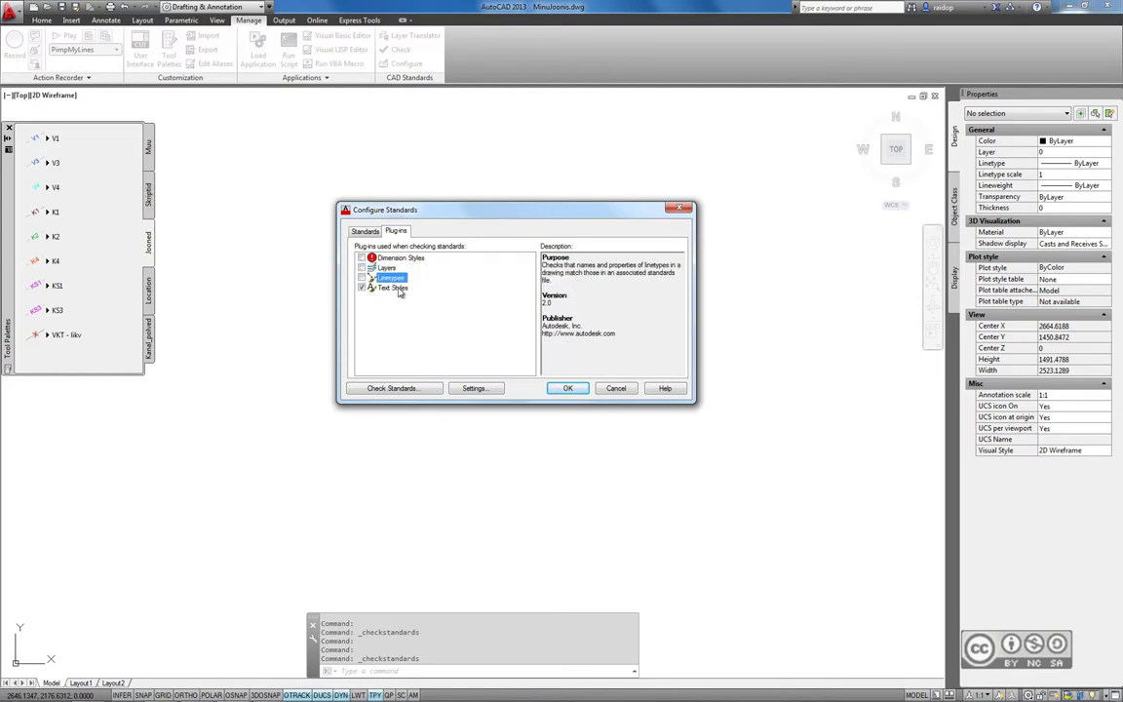
left_click(361, 277)
left_click(568, 388)
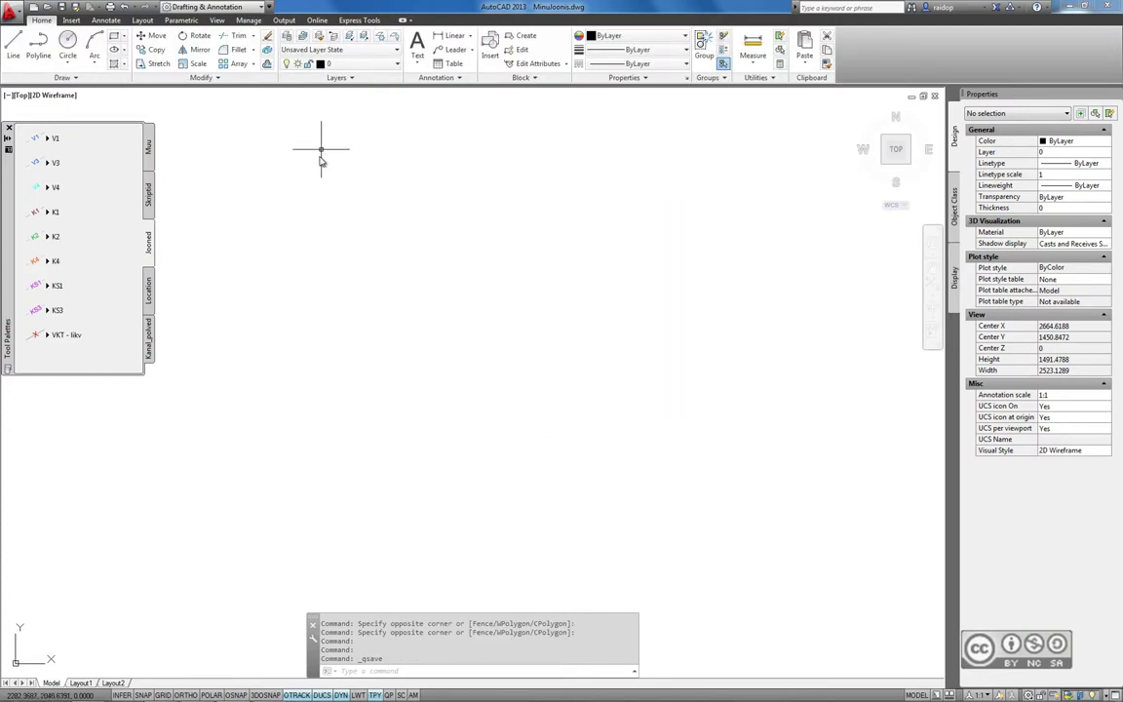
- Change layer VKT_K4's colour from 20 to yellow in the Layer Properties Manager
left_click(285, 35)
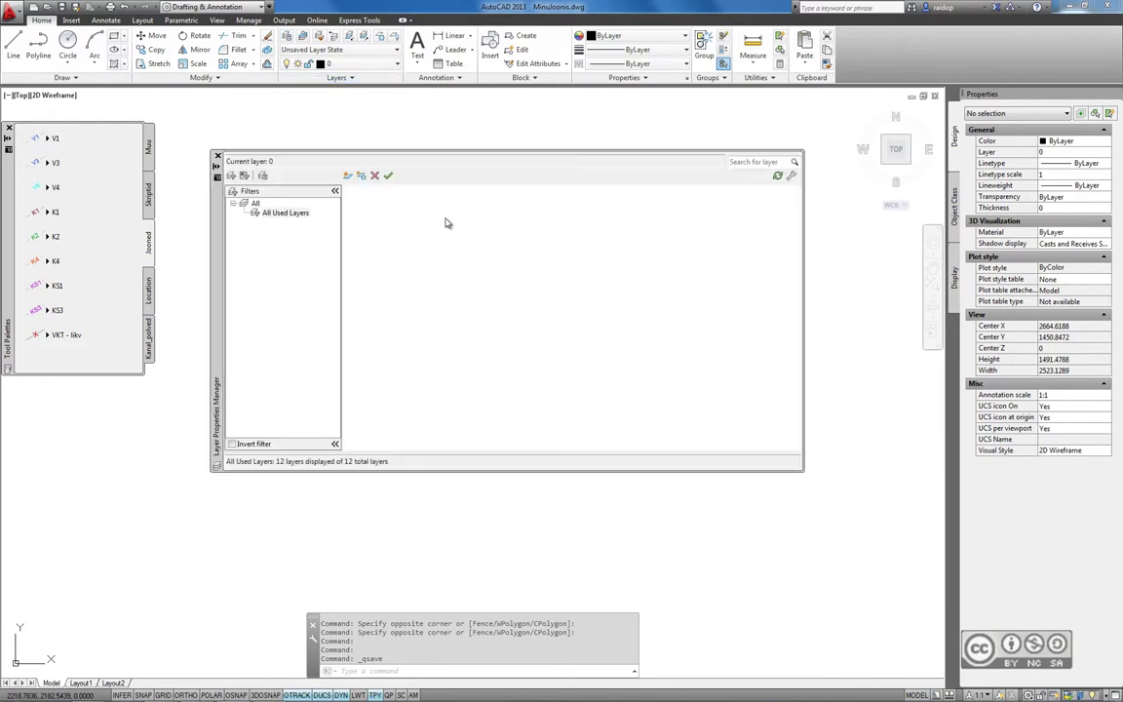
left_click(463, 257)
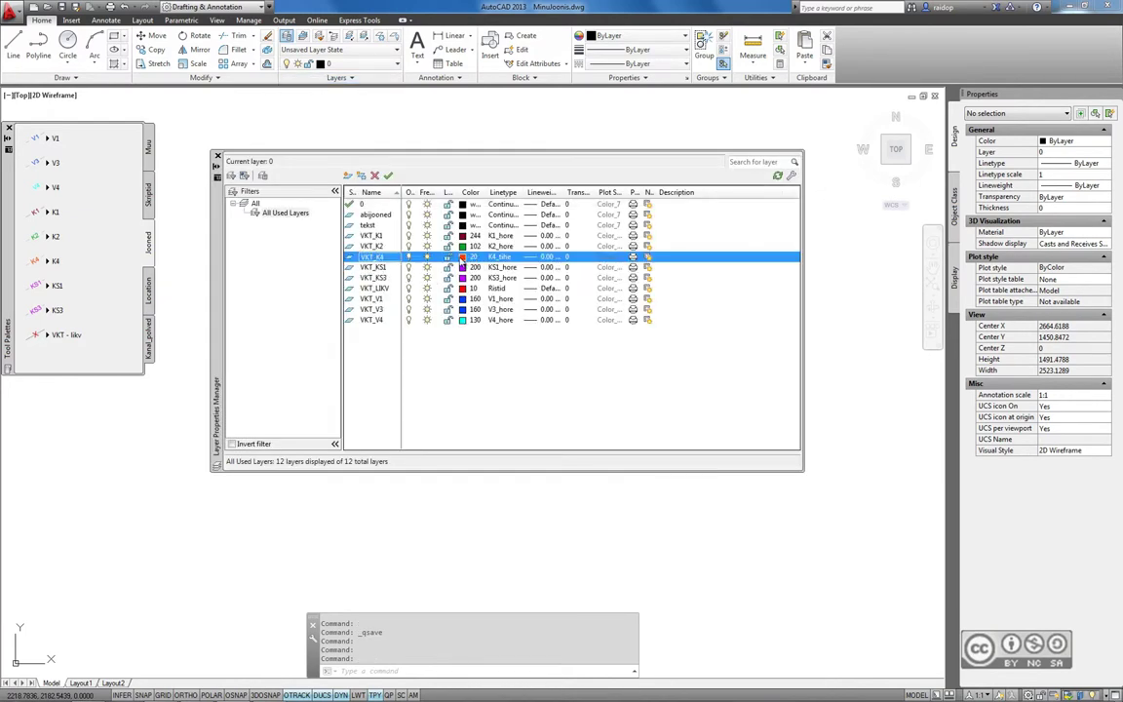
left_click(463, 258)
left_click(481, 369)
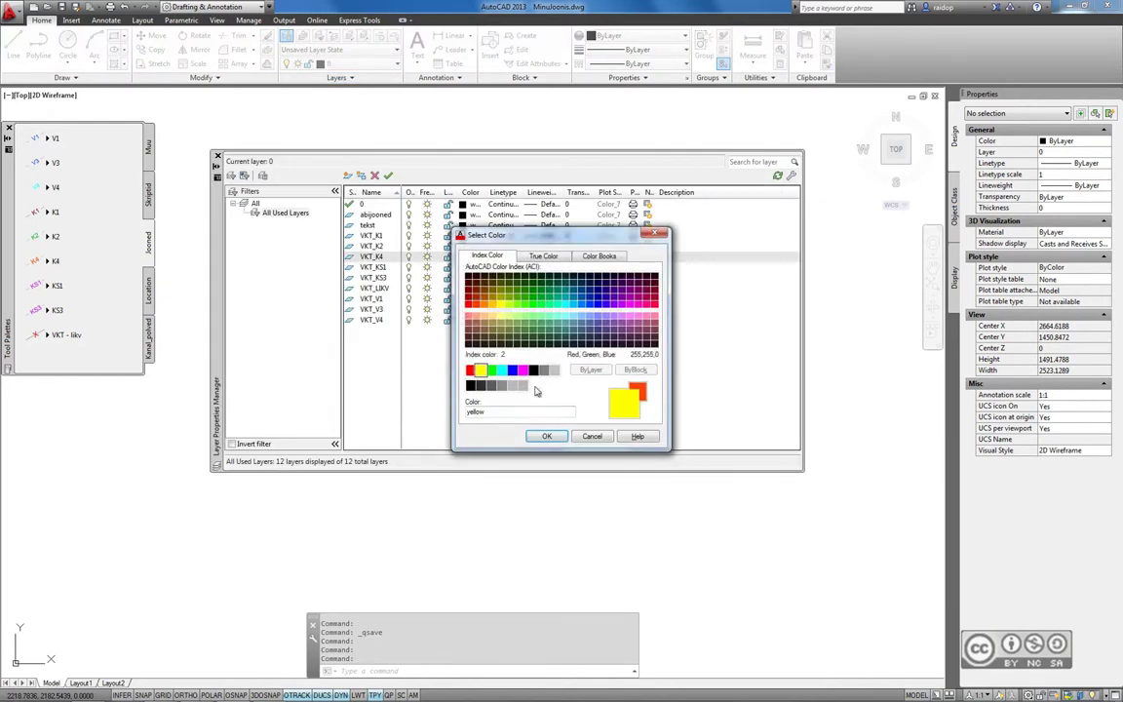
left_click(547, 436)
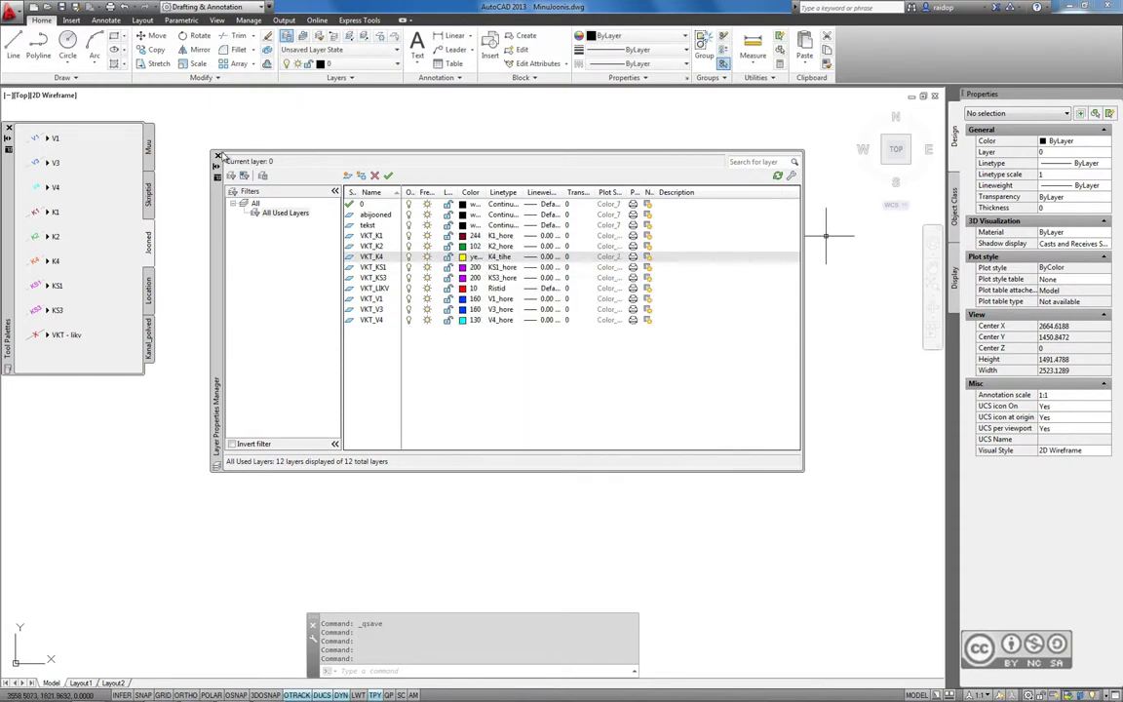
left_click(250, 20)
- Re-enable the Layers plug-in in the CAD standards configuration
left_click(401, 63)
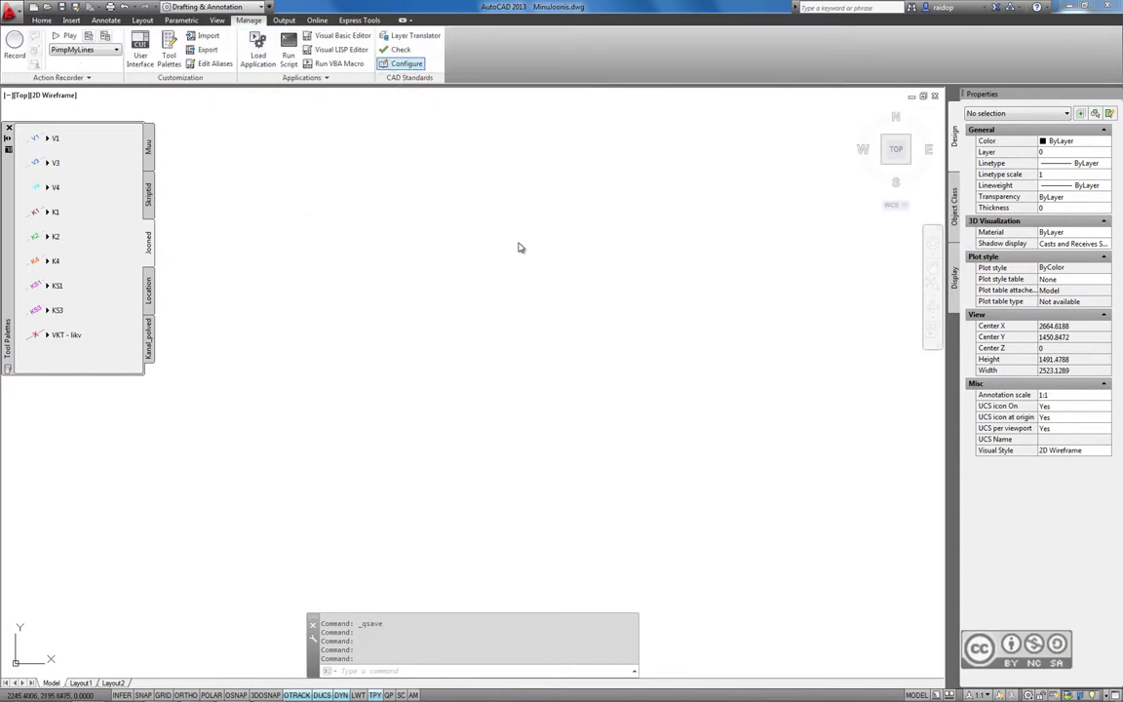
left_click(396, 231)
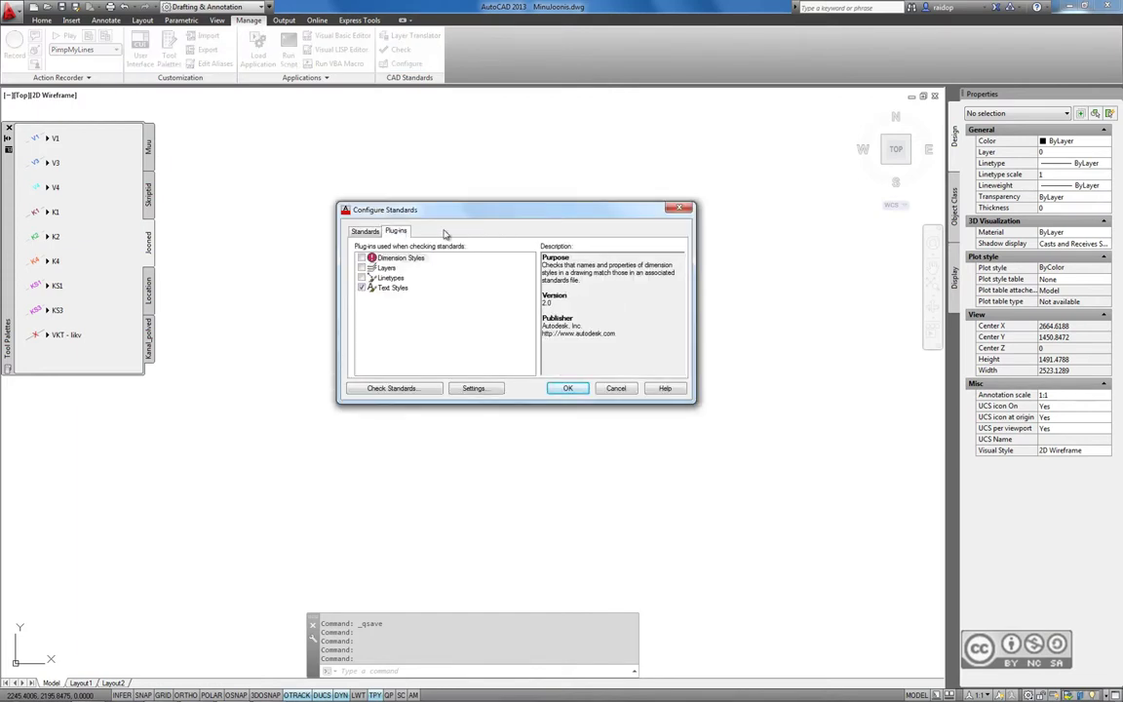
left_click(361, 267)
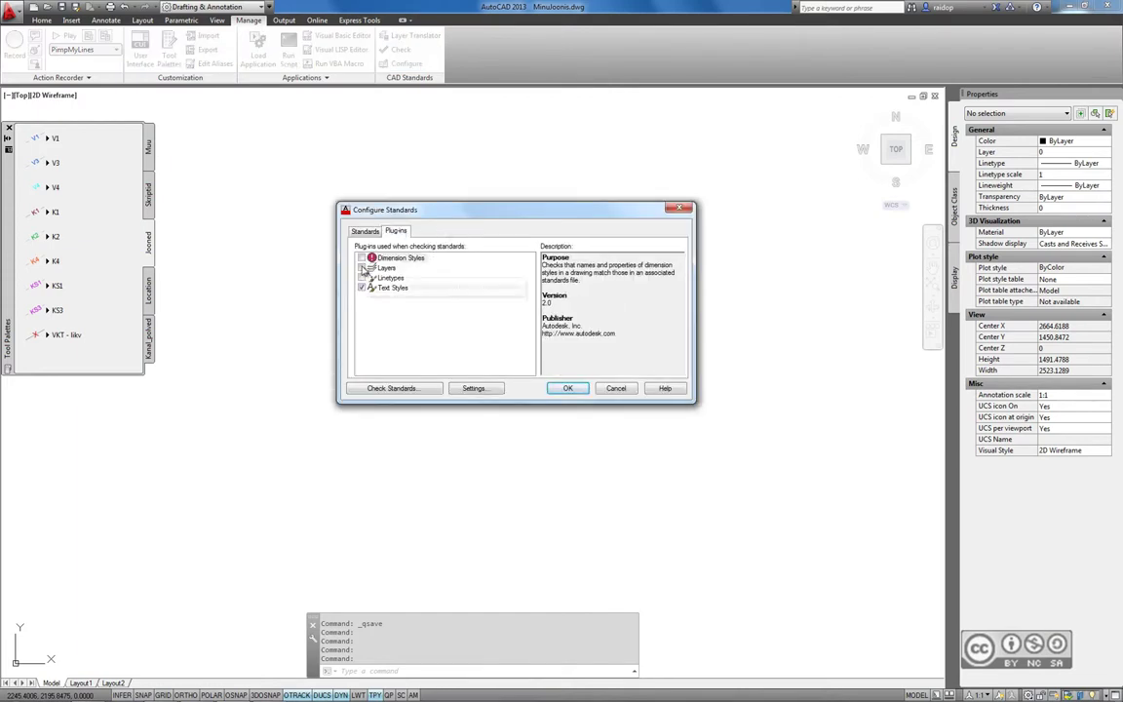
left_click(569, 389)
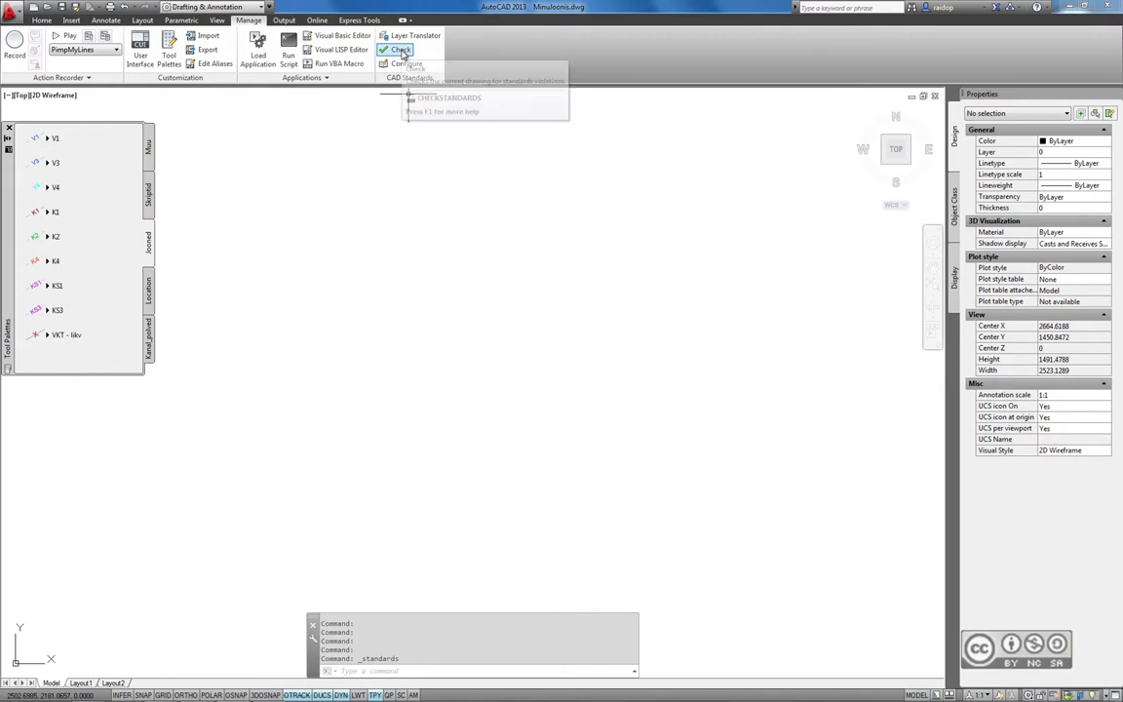
- Run a standards check, fix VKT_K4 back to colour 20, skip abijooned, and close the check
left_click(400, 50)
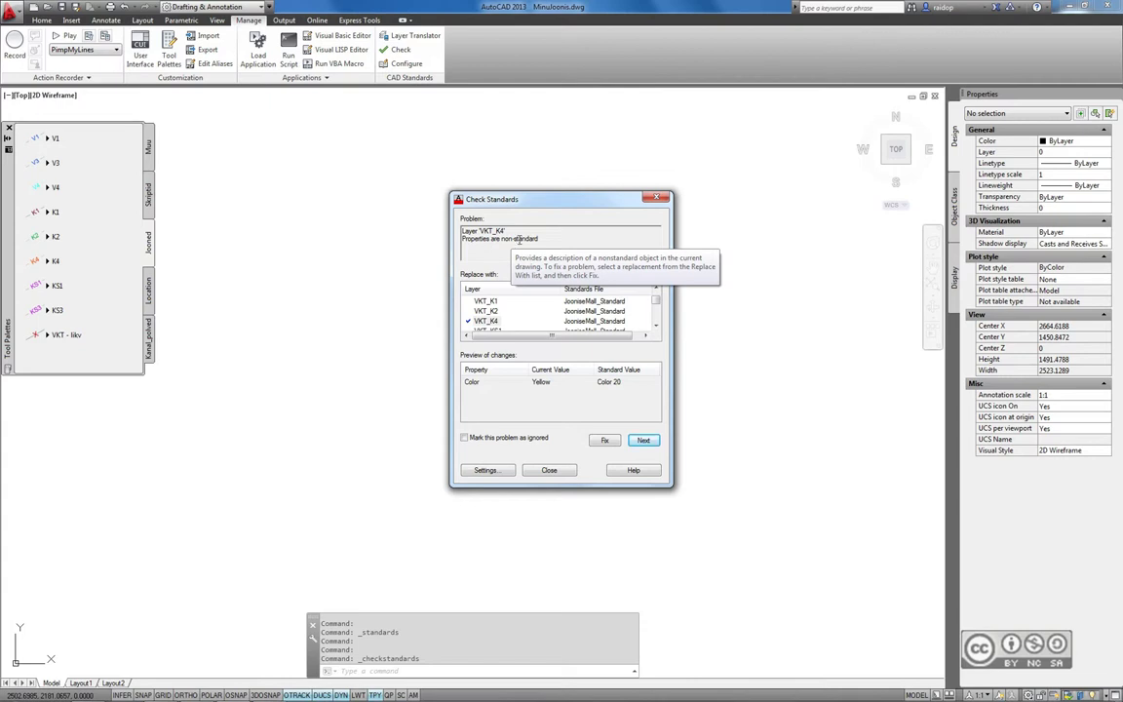
left_click(657, 328)
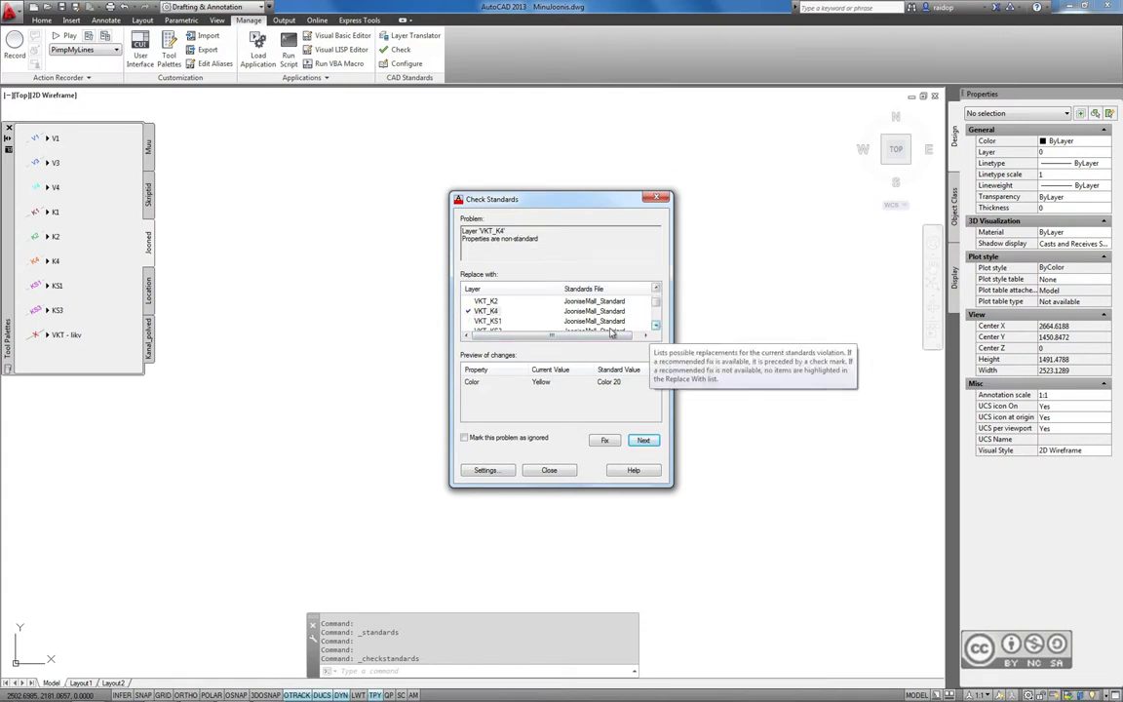
left_click(493, 311)
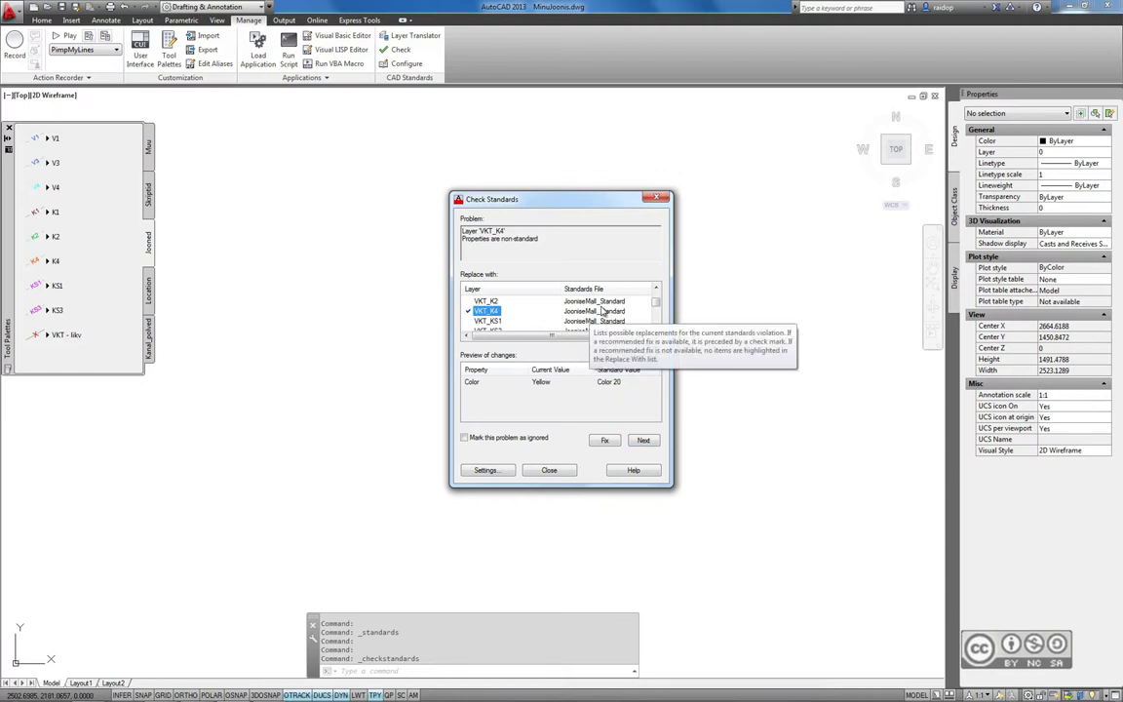
left_click(605, 441)
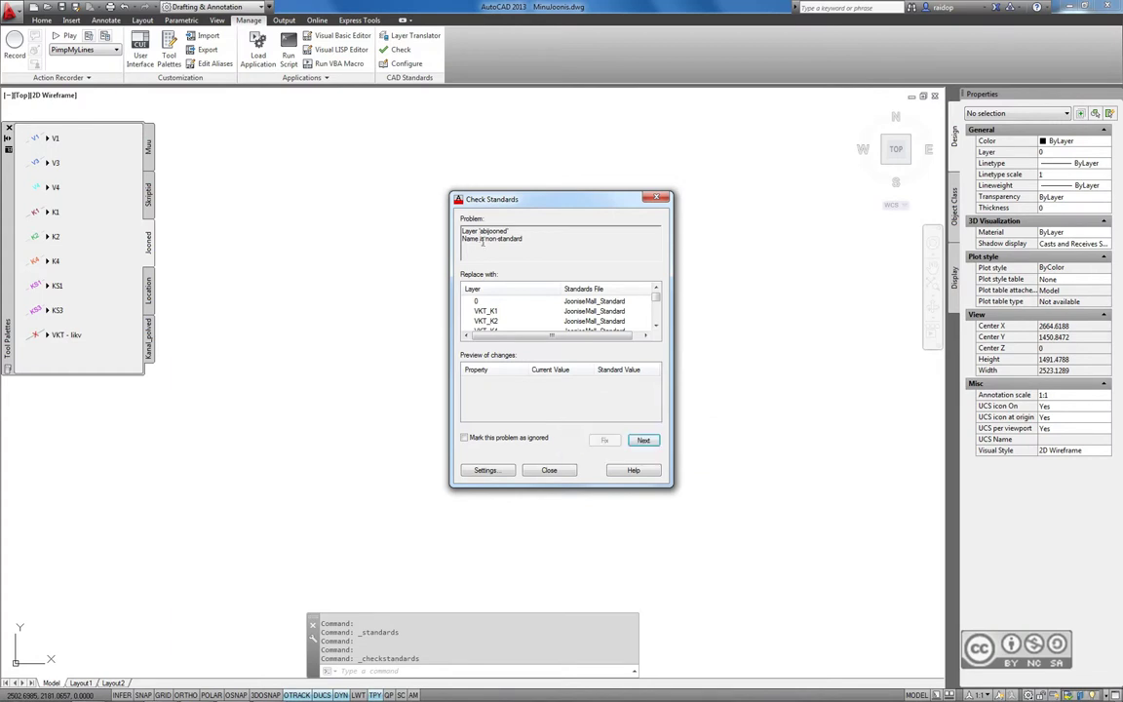
left_click(644, 441)
left_click(644, 441)
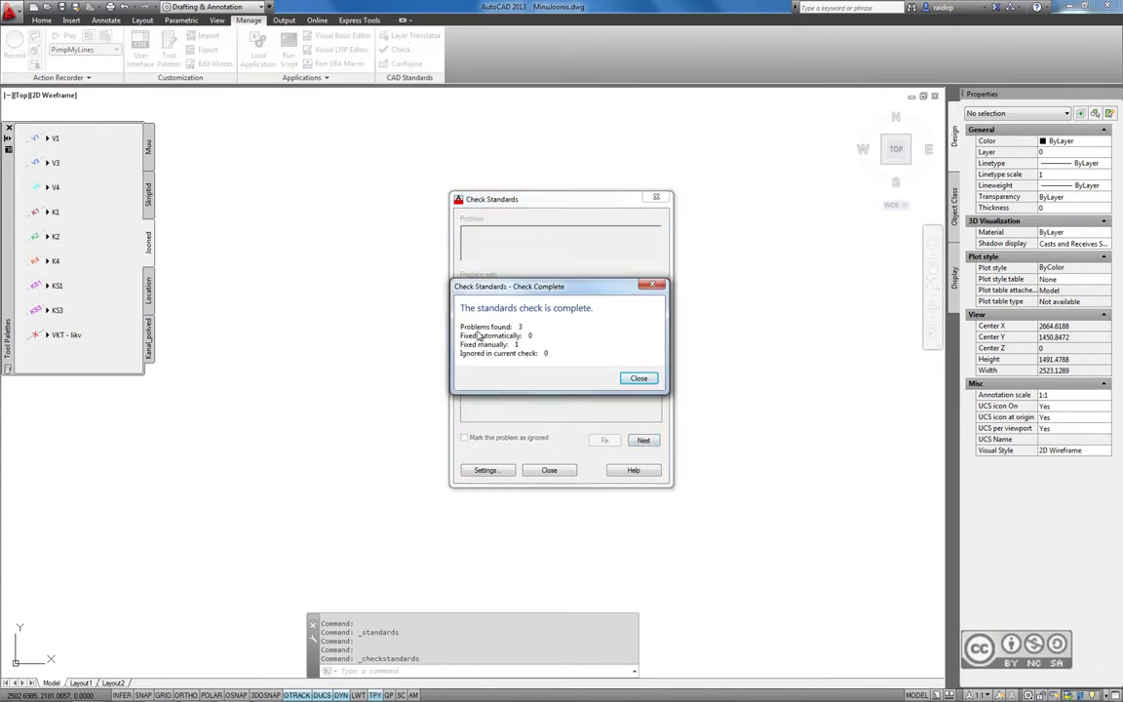
left_click(640, 379)
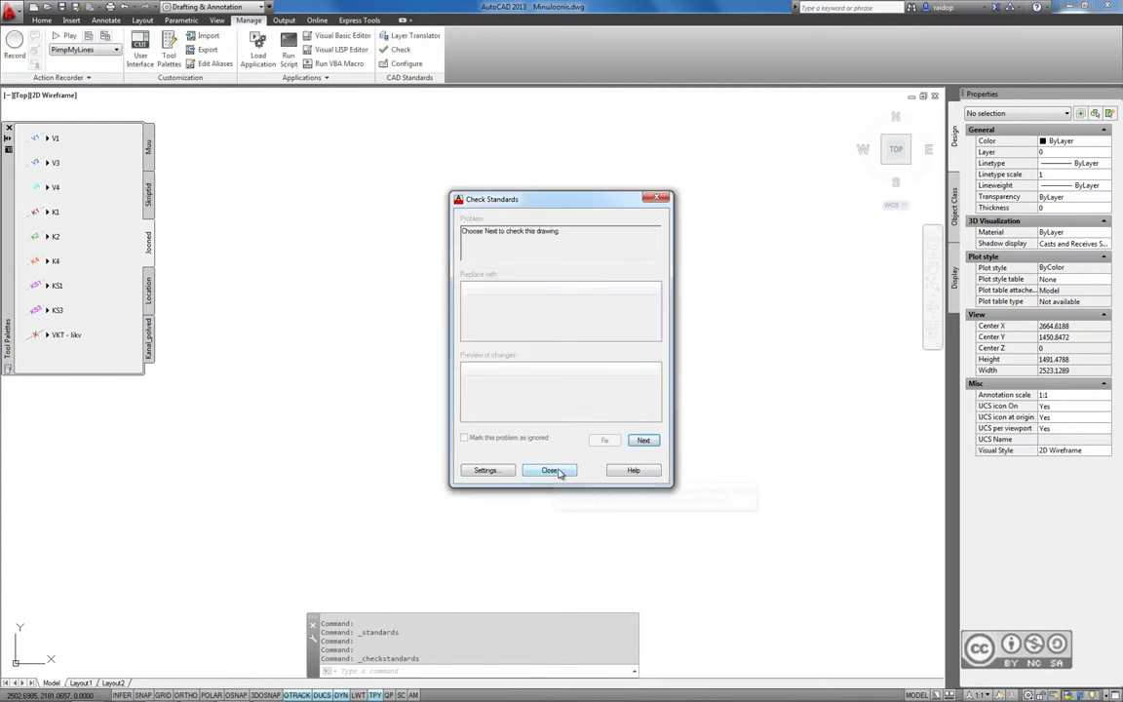
left_click(549, 469)
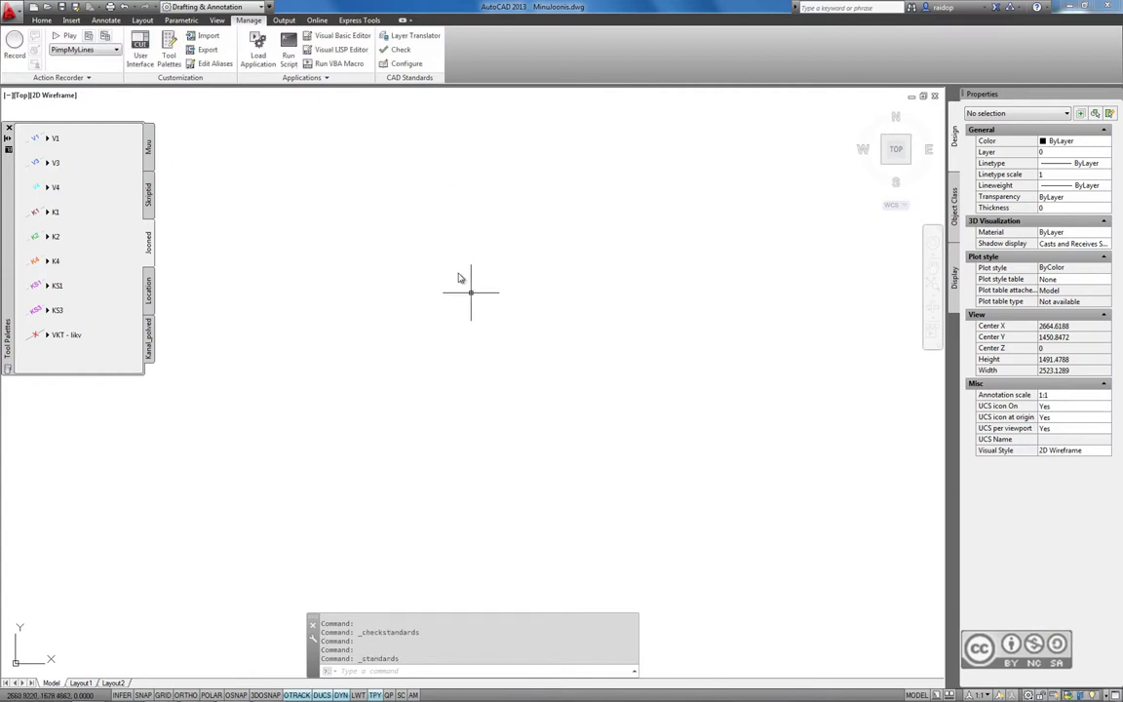
left_click(42, 19)
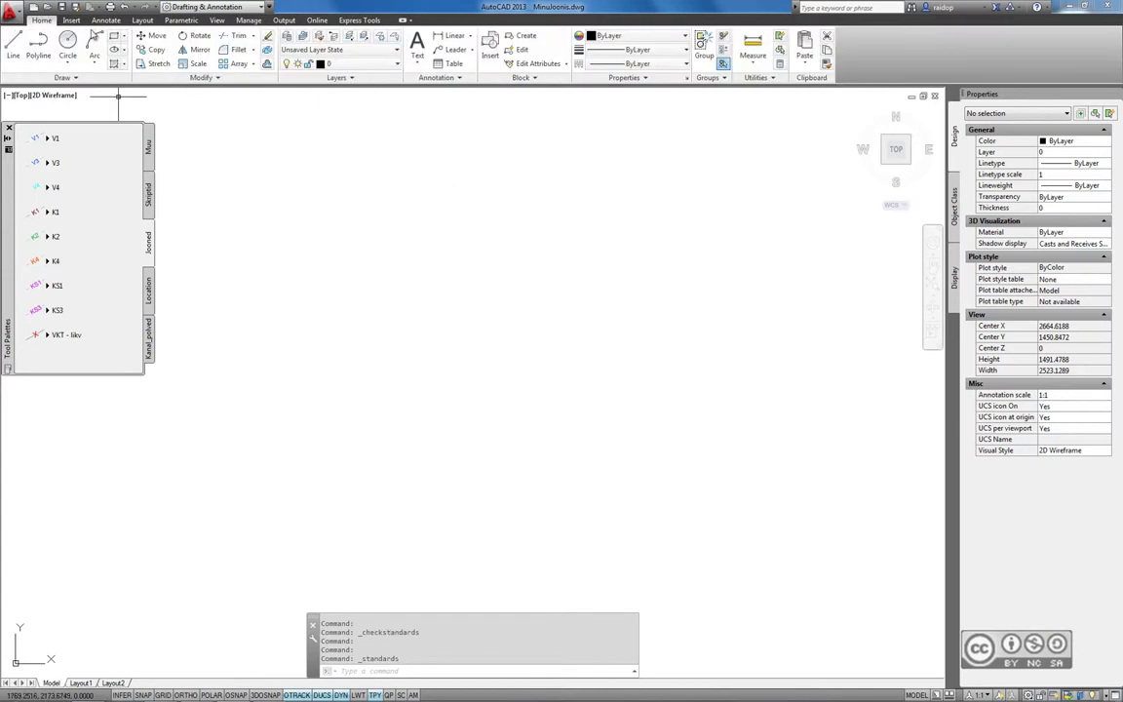
- Enable 'Automatically fix non-standard properties' in the CAD standards settings
left_click(341, 63)
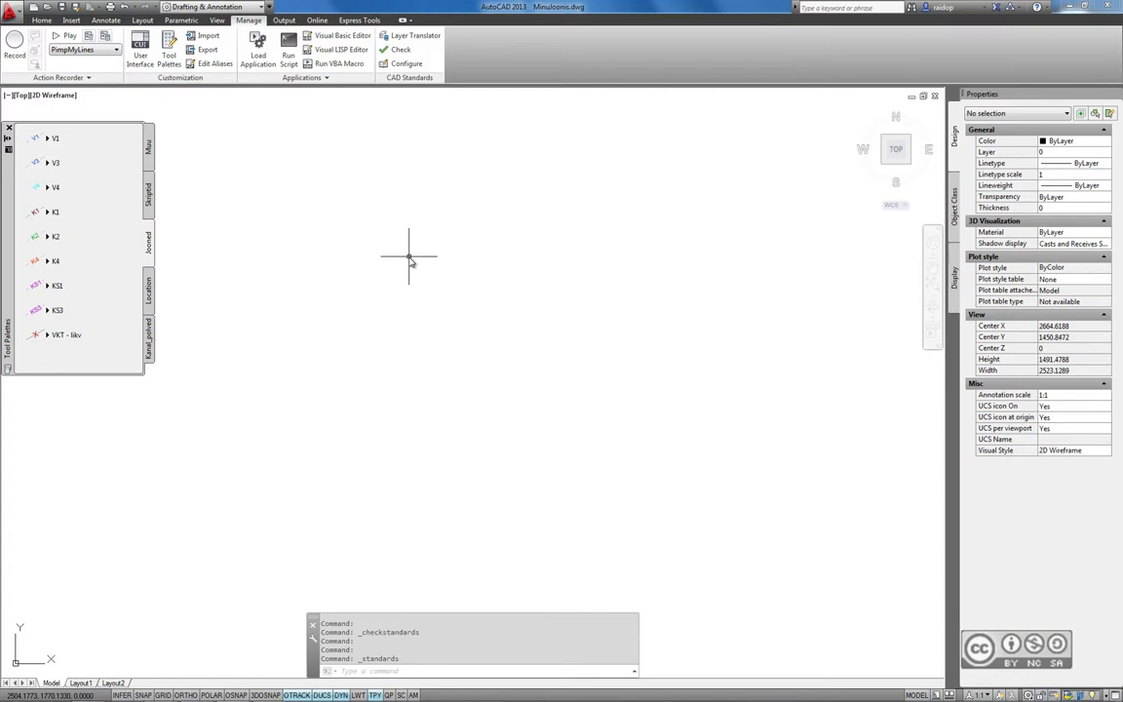
left_click(402, 63)
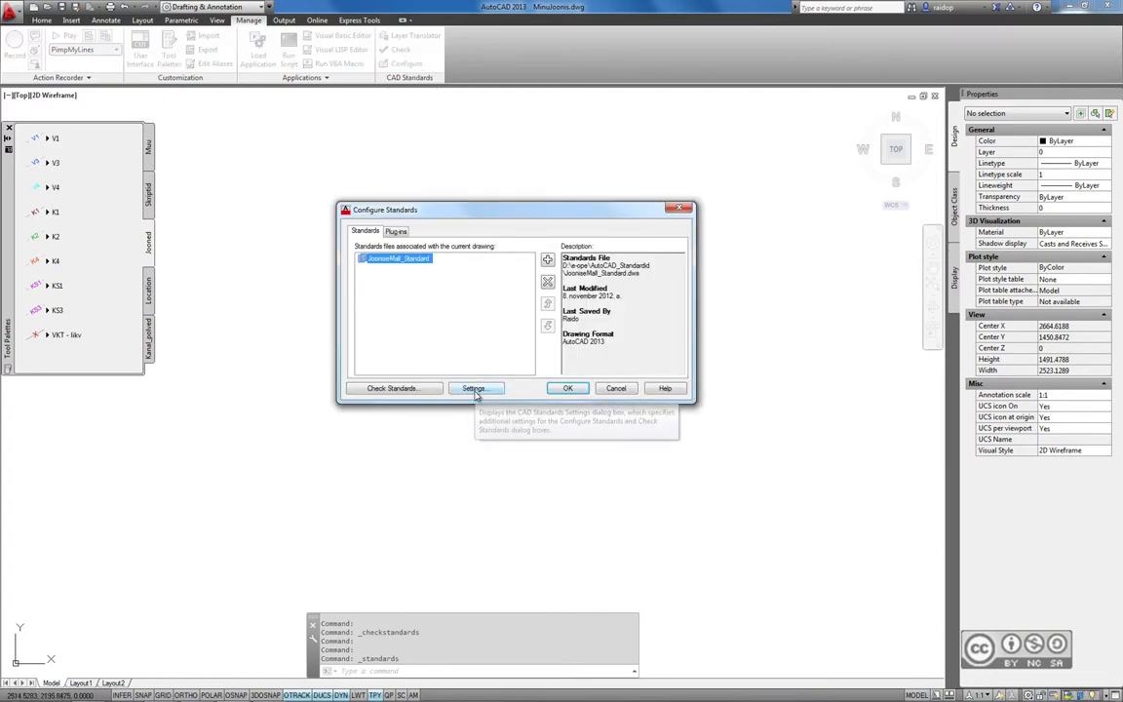
left_click(473, 388)
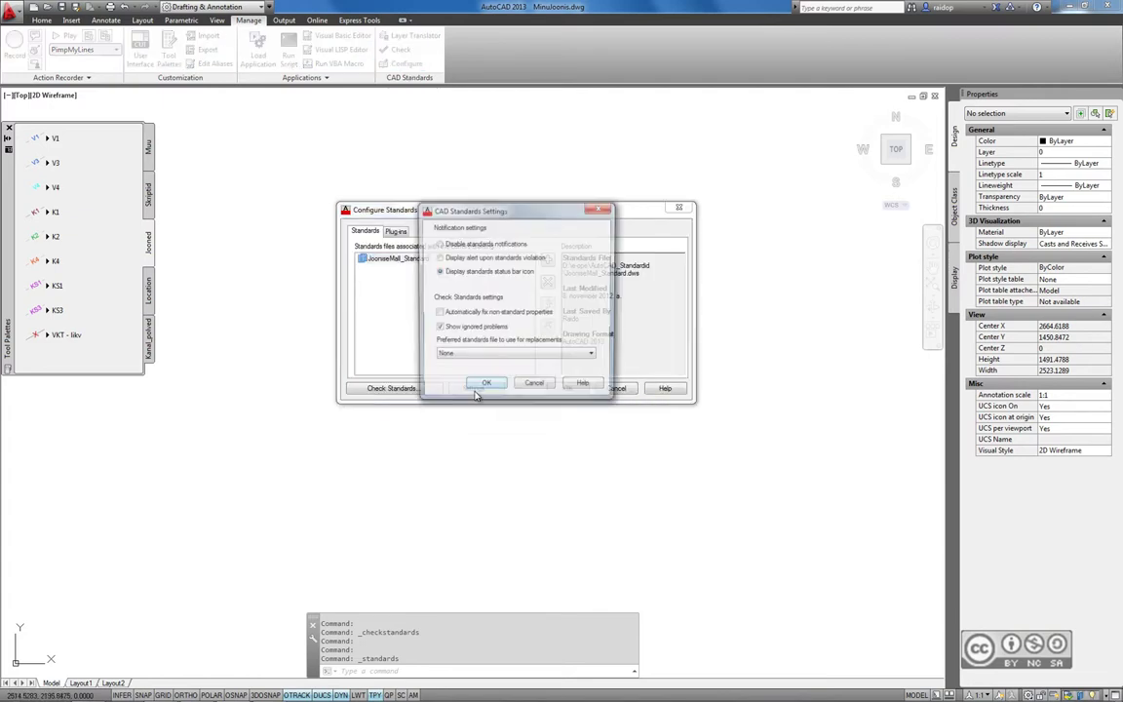
left_click(438, 314)
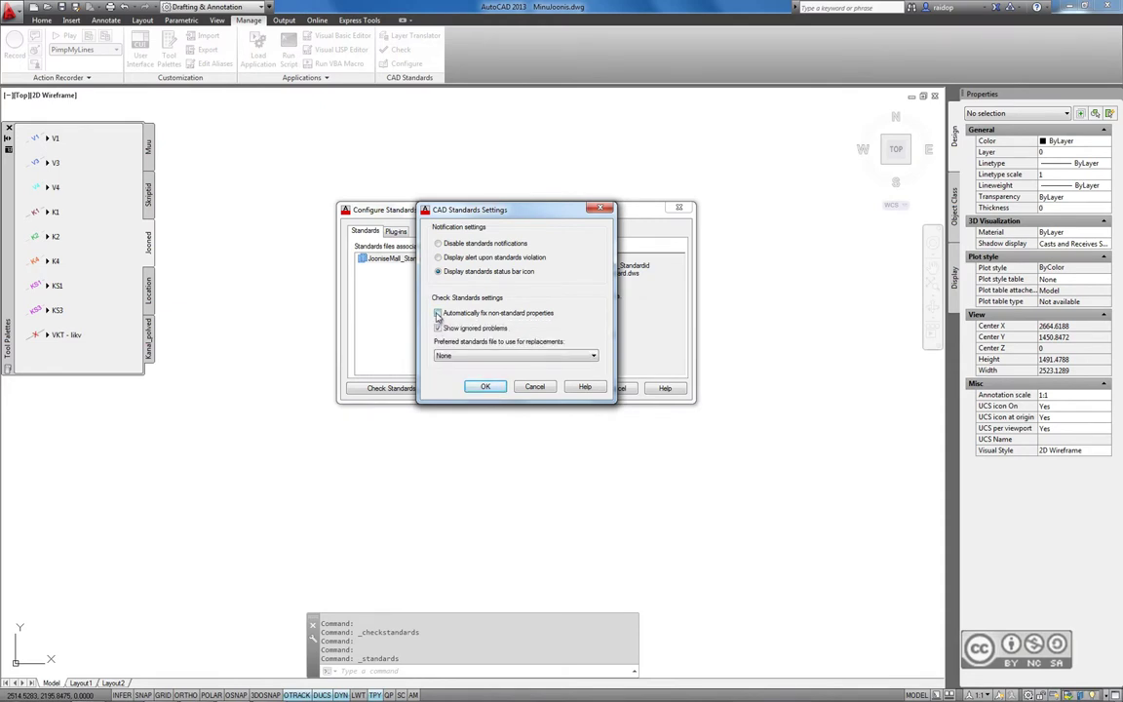
left_click(484, 388)
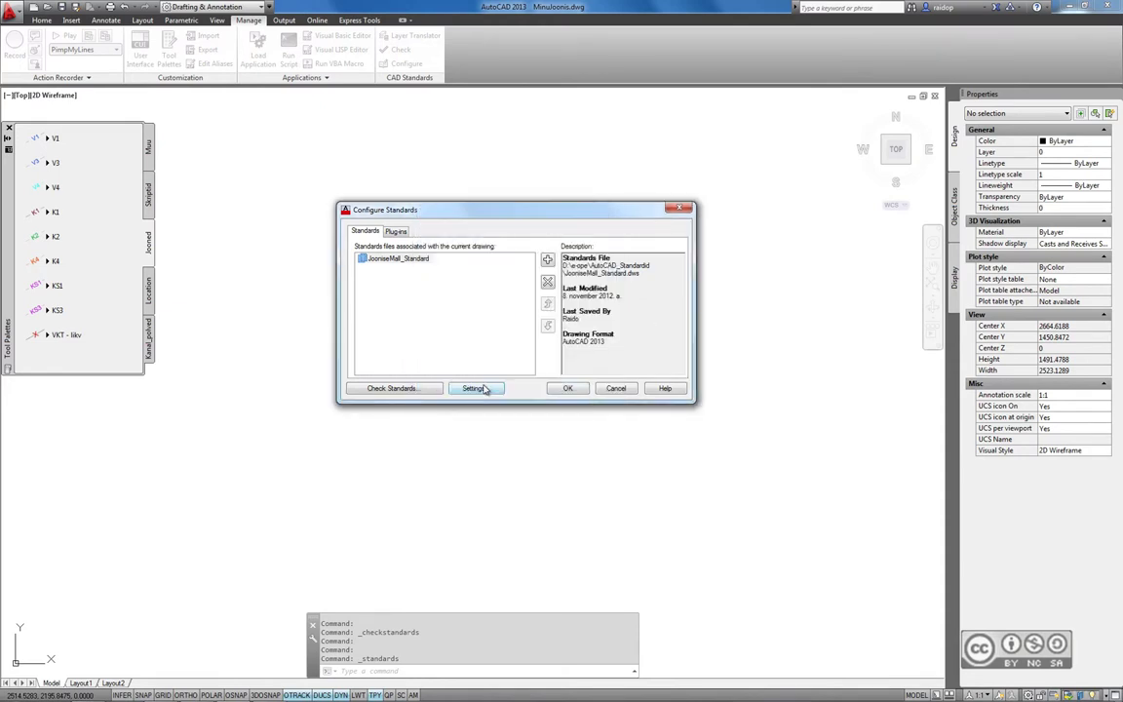
left_click(569, 388)
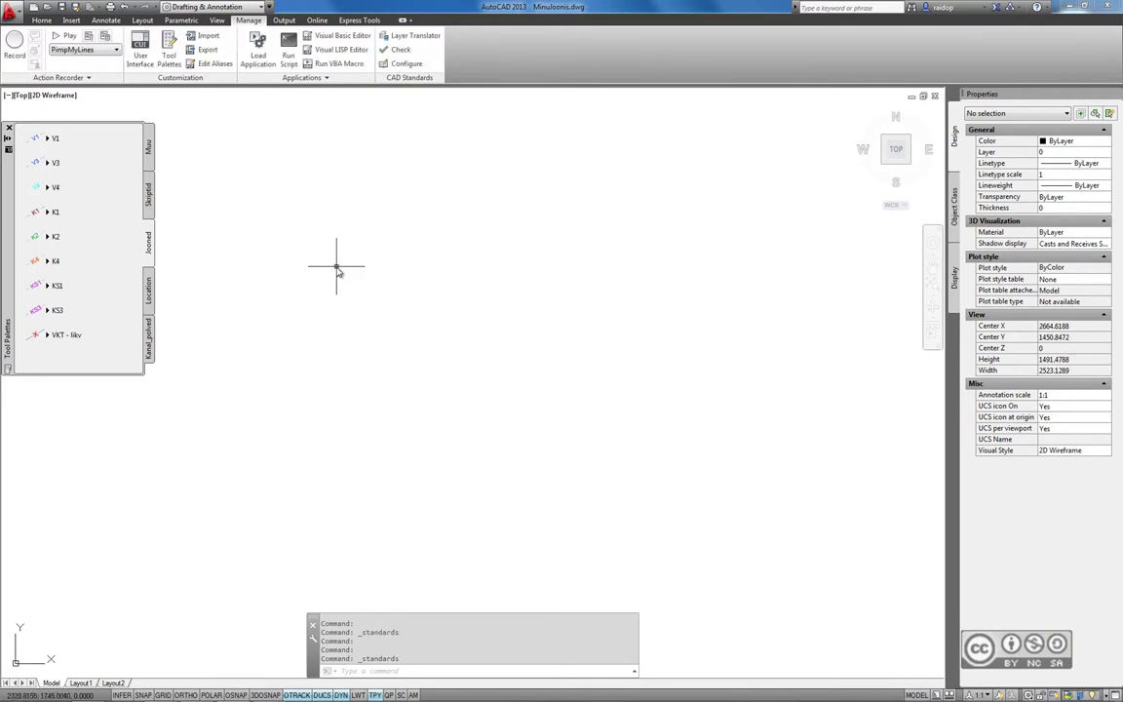
left_click(41, 19)
- Change layer VKT_V1's colour from blue to green and close the Layer Properties Manager
left_click(285, 36)
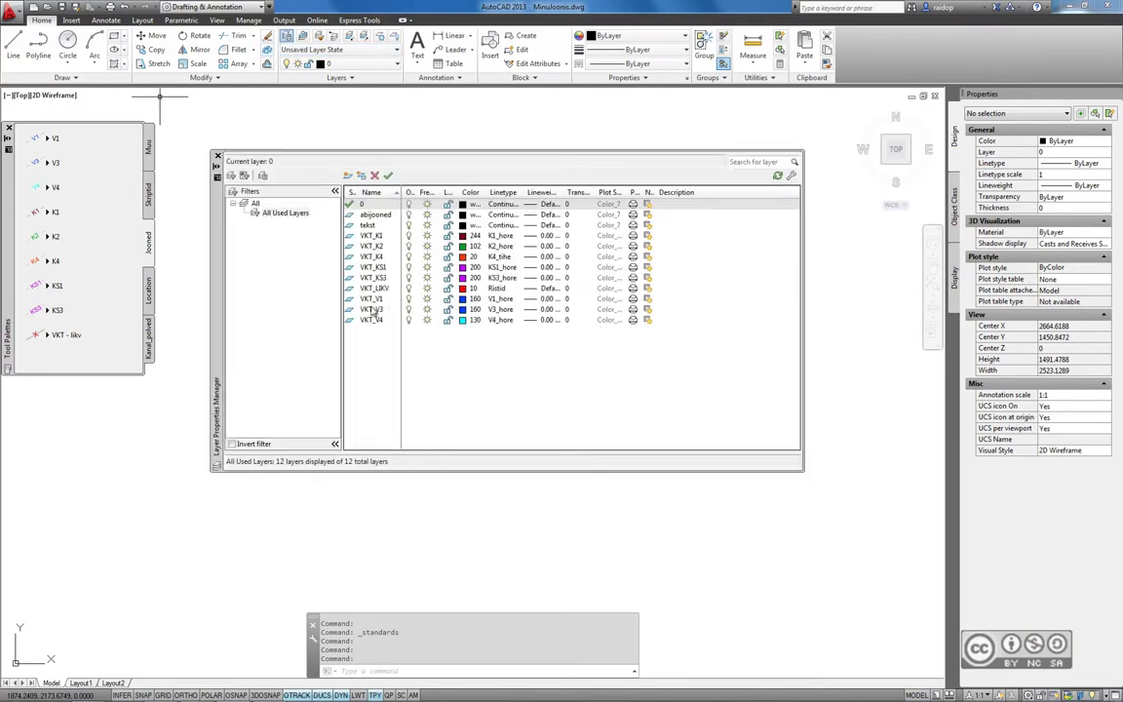
left_click(464, 299)
left_click(490, 370)
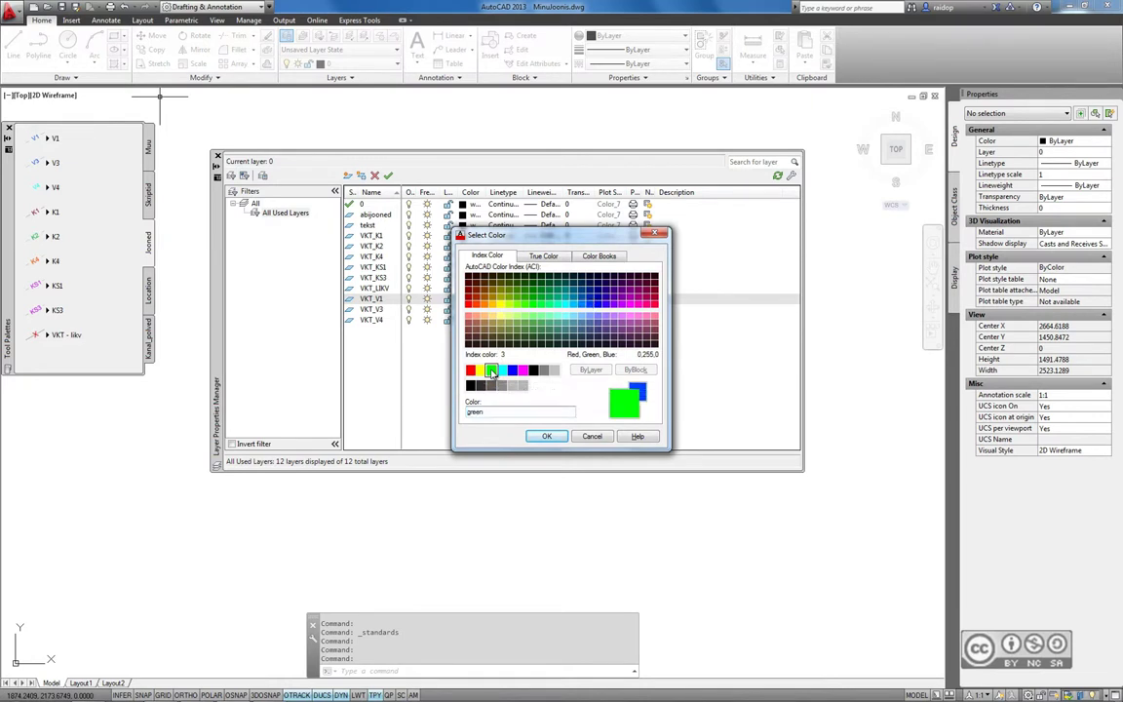
left_click(547, 437)
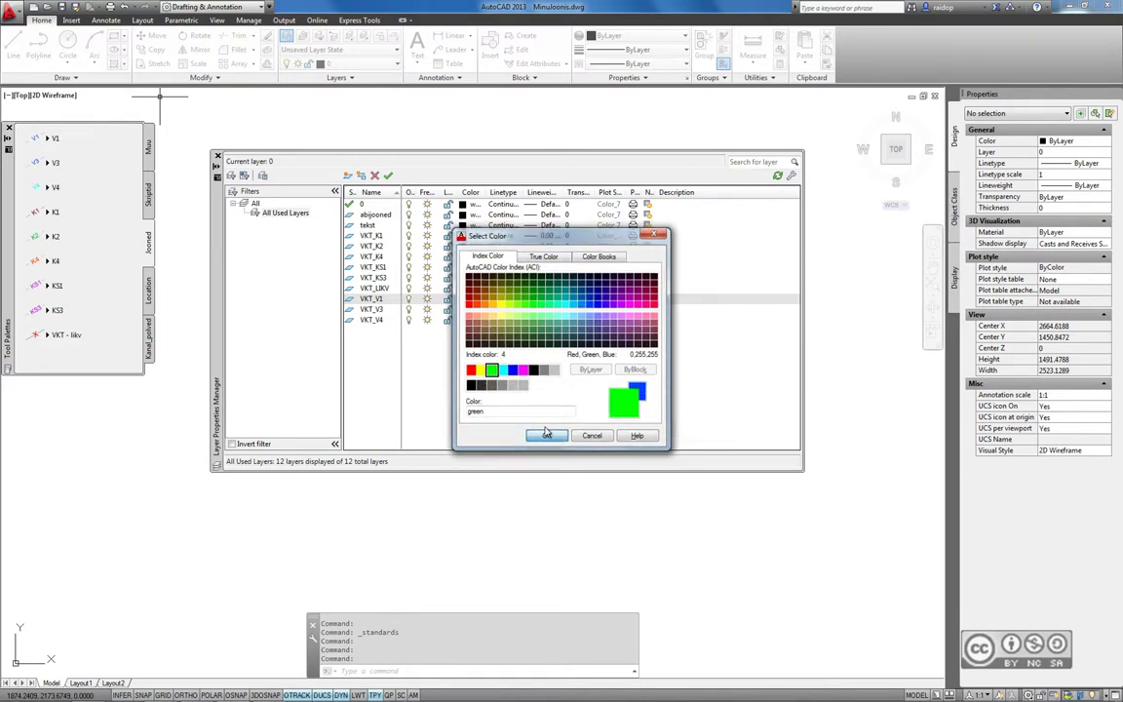
left_click(217, 156)
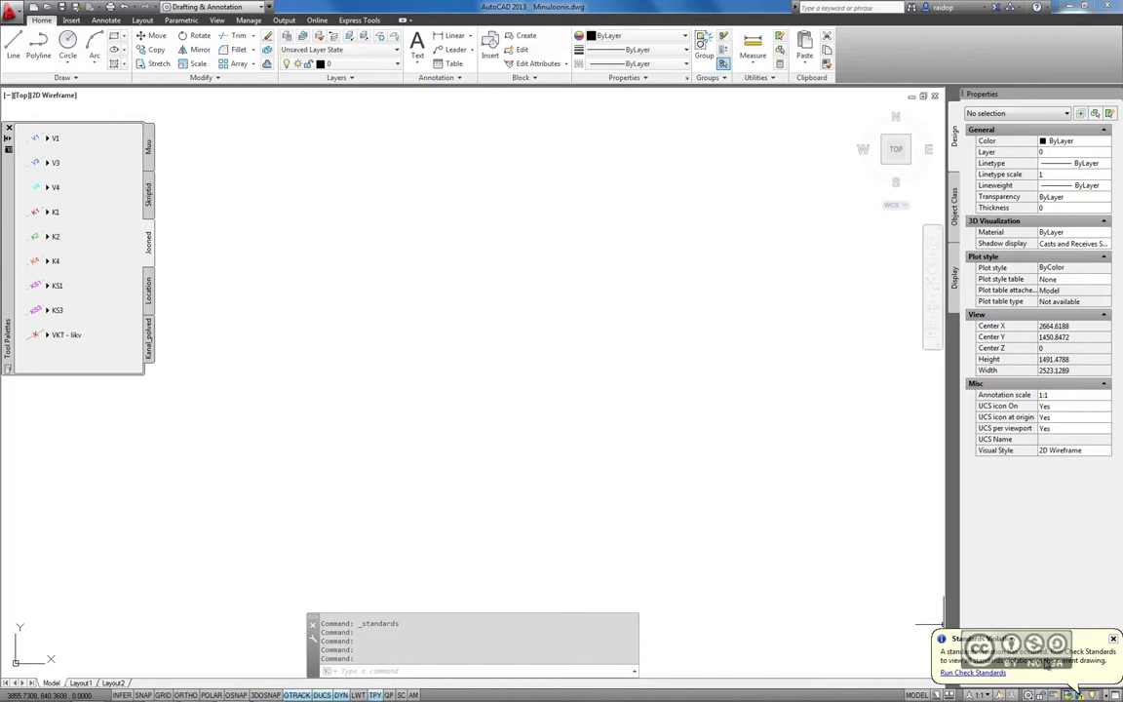
- Rerun the standards check from the violation notice, step through its 3 problems, and close it
left_click(979, 673)
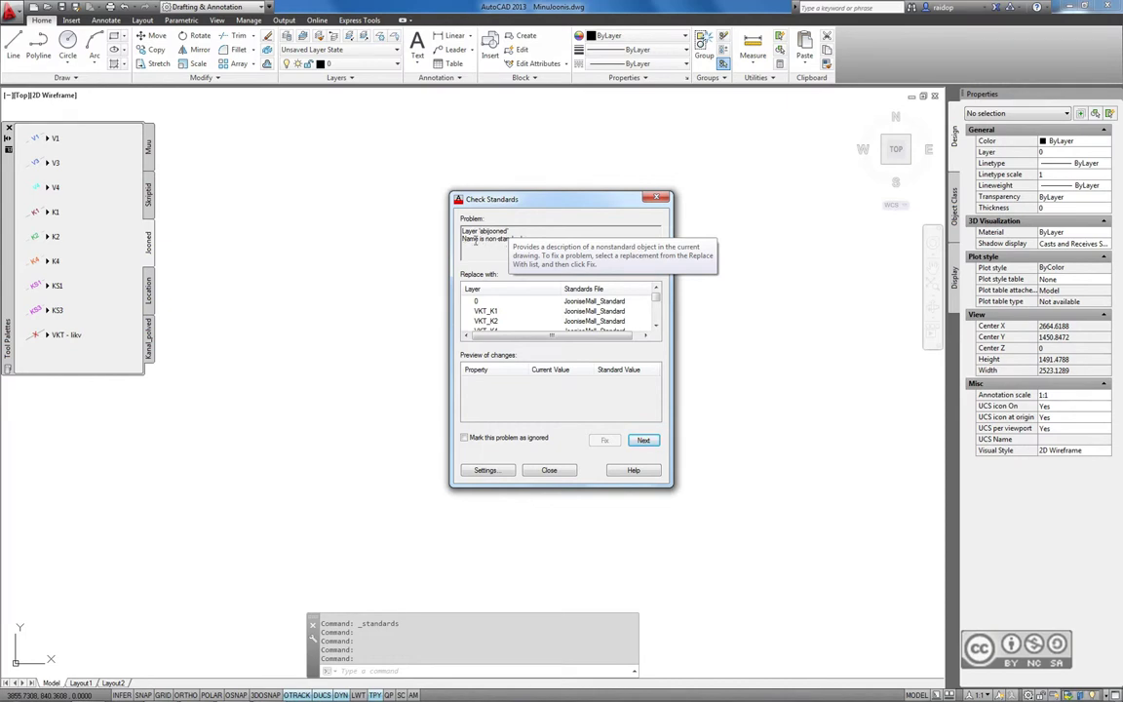
left_click(643, 439)
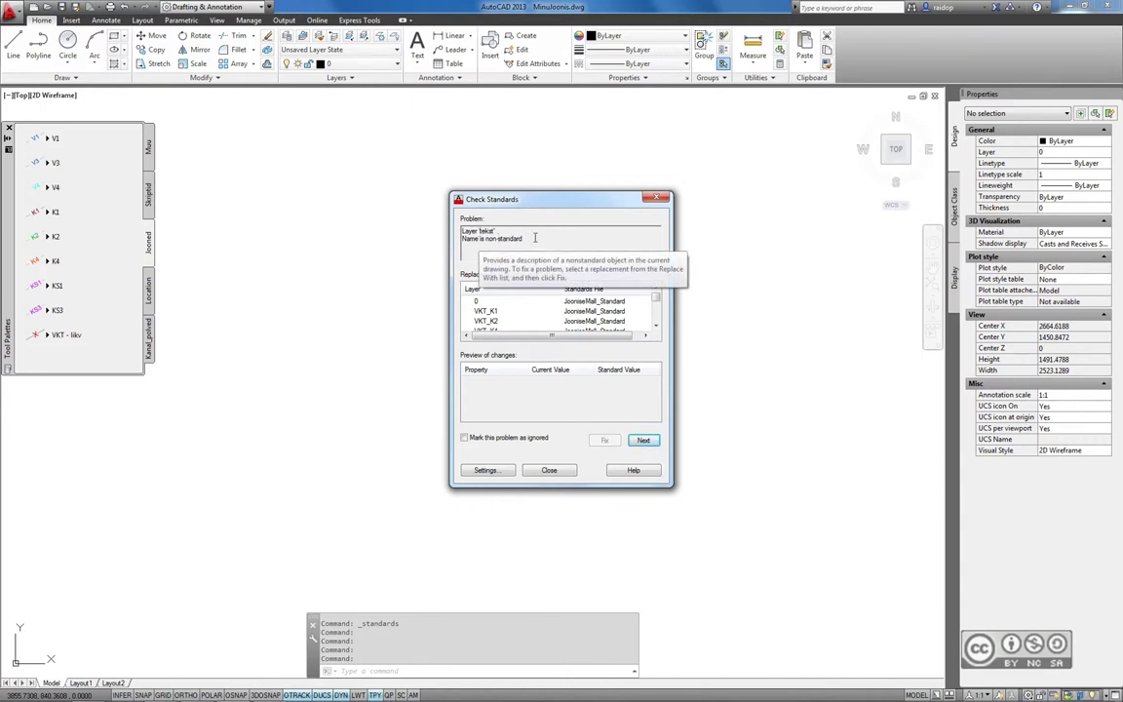
left_click(644, 440)
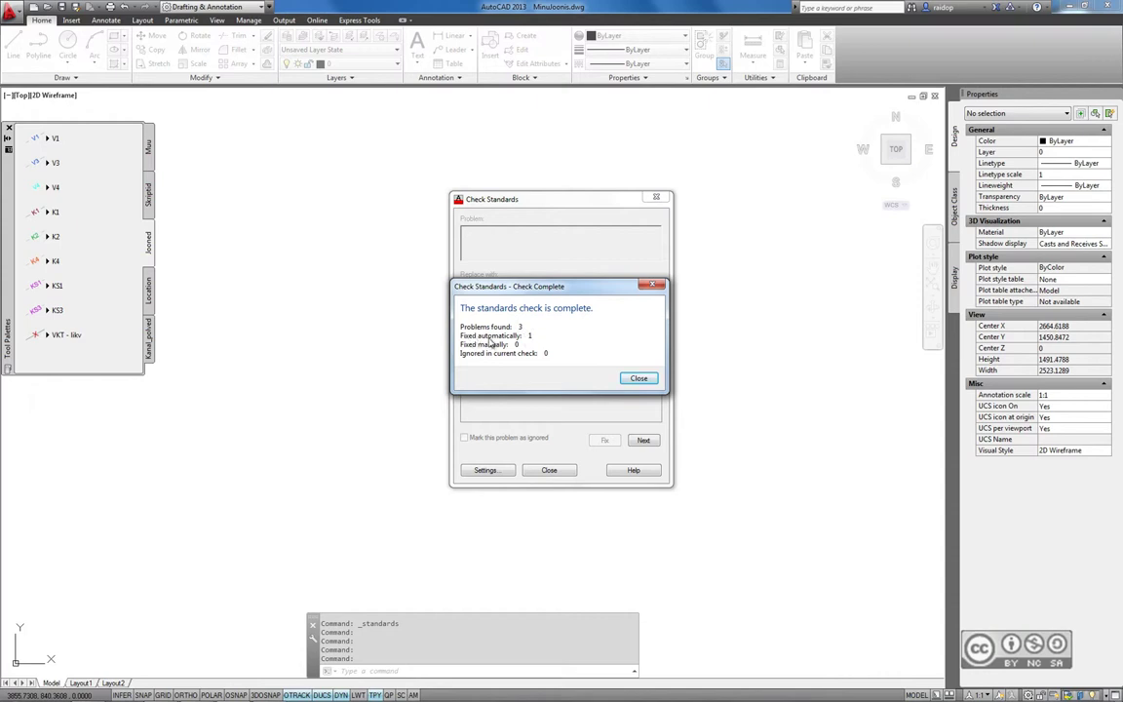
left_click(637, 378)
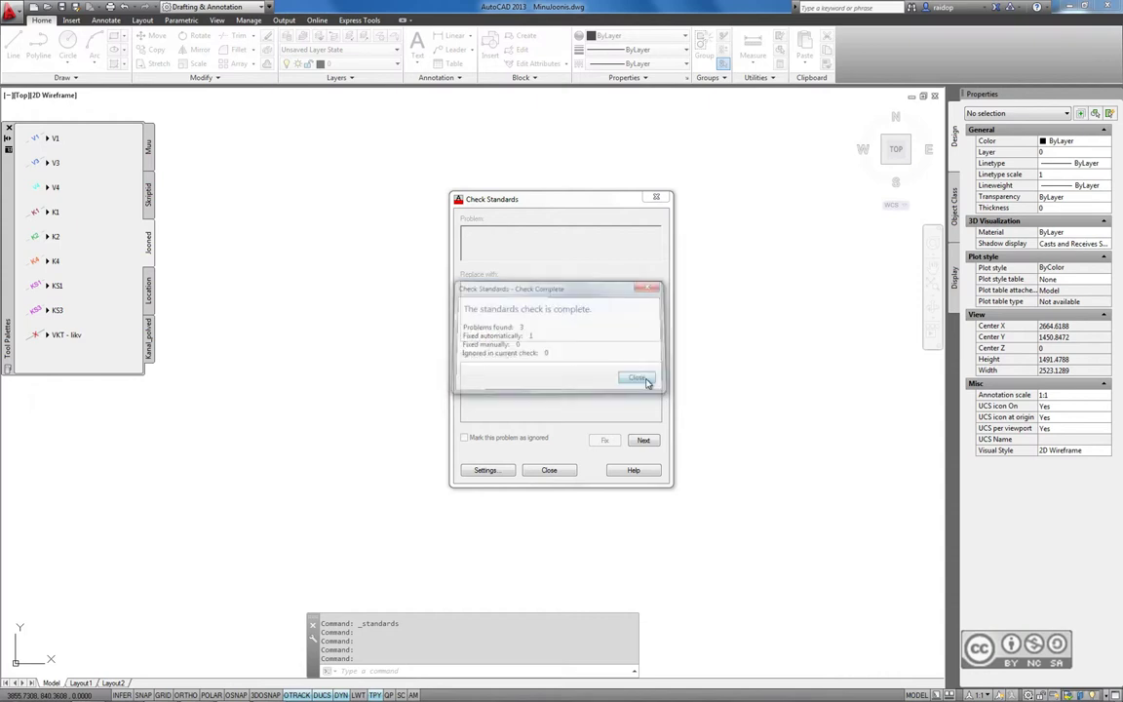
left_click(549, 471)
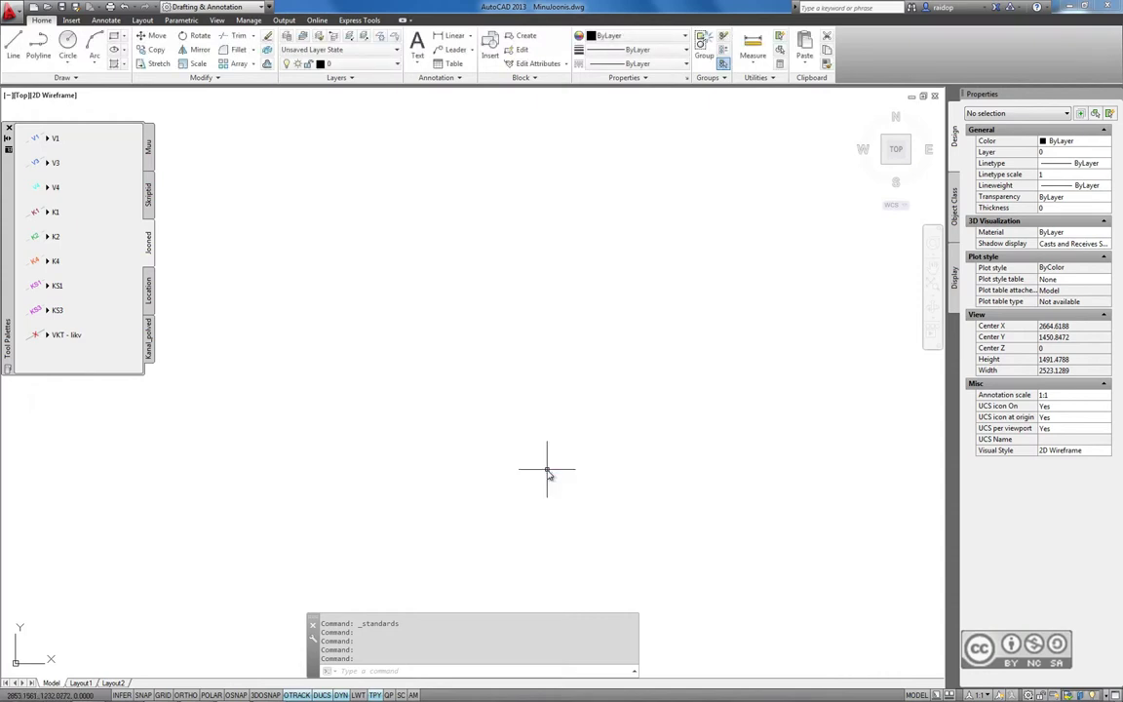
- Confirm in the Layer dropdown that VKT_V1 is blue again, then return to the Manage tab
left_click(367, 64)
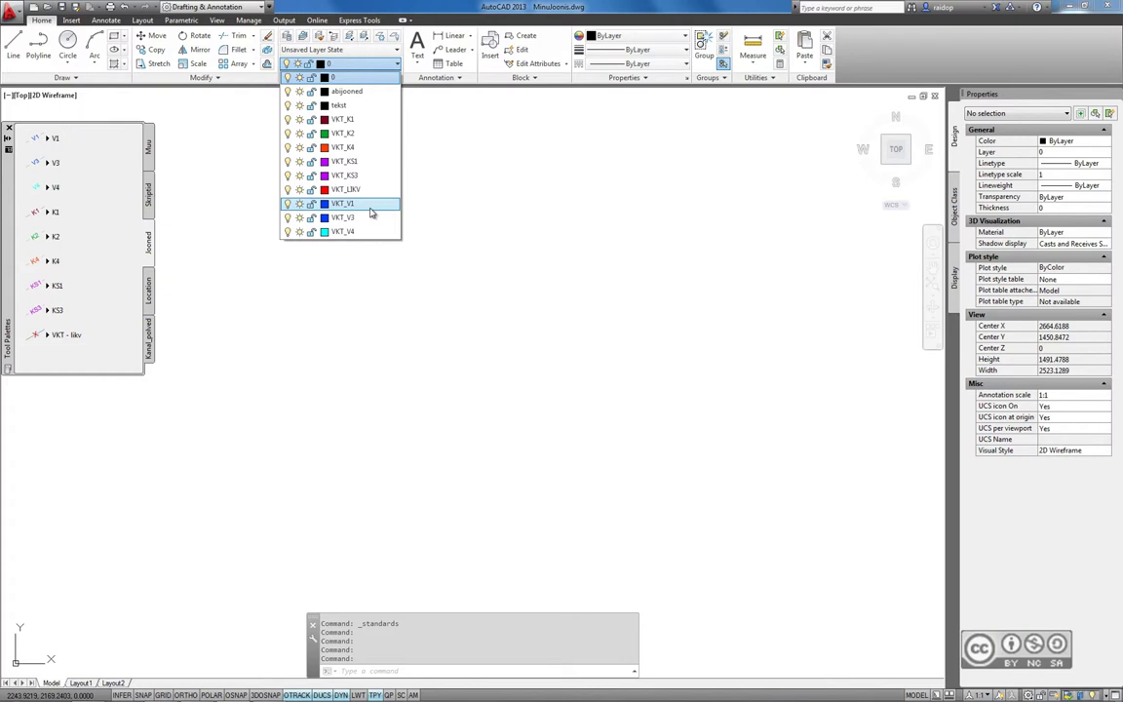
left_click(419, 203)
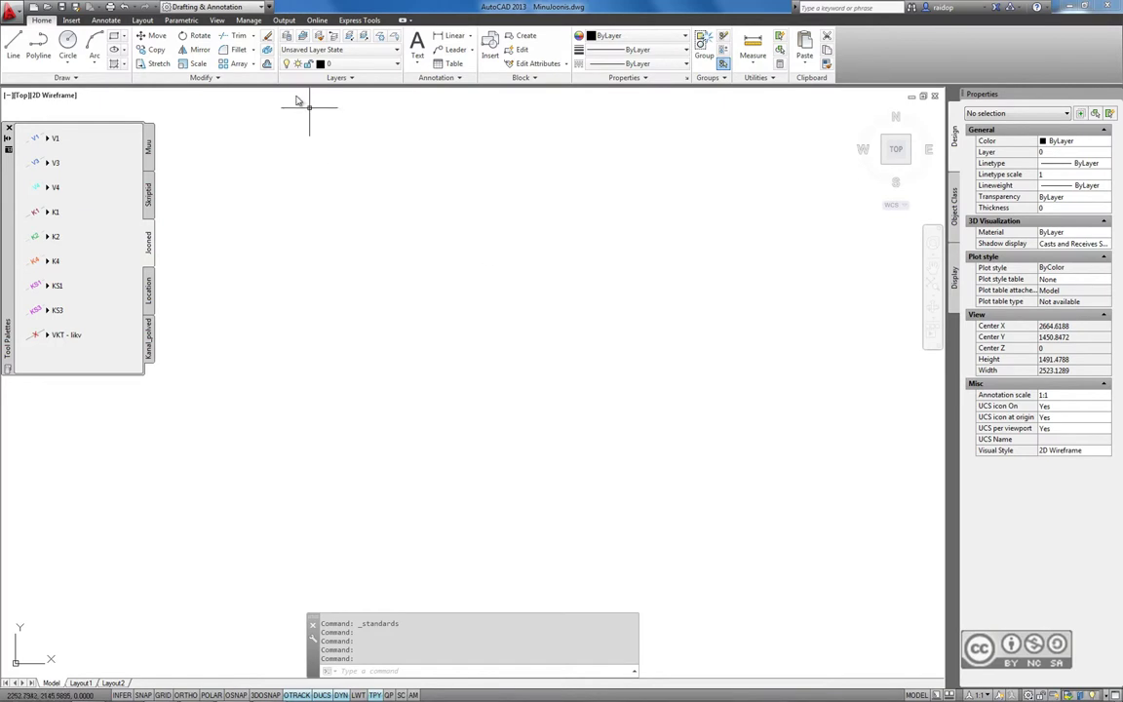
left_click(106, 20)
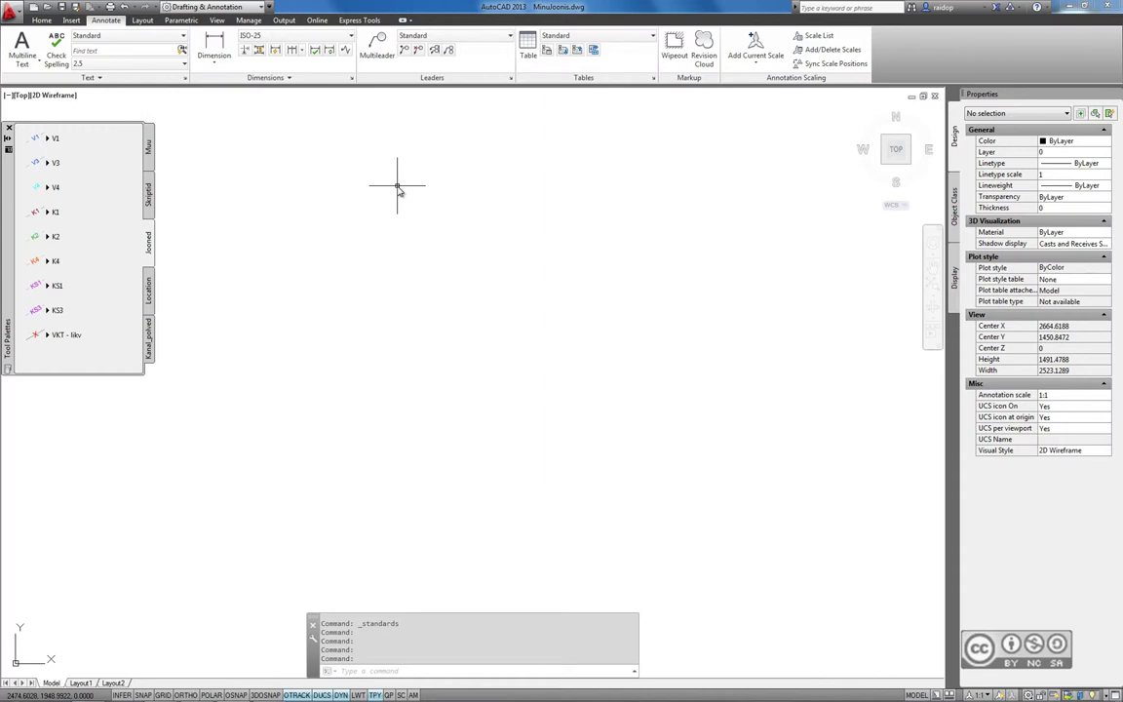
left_click(249, 20)
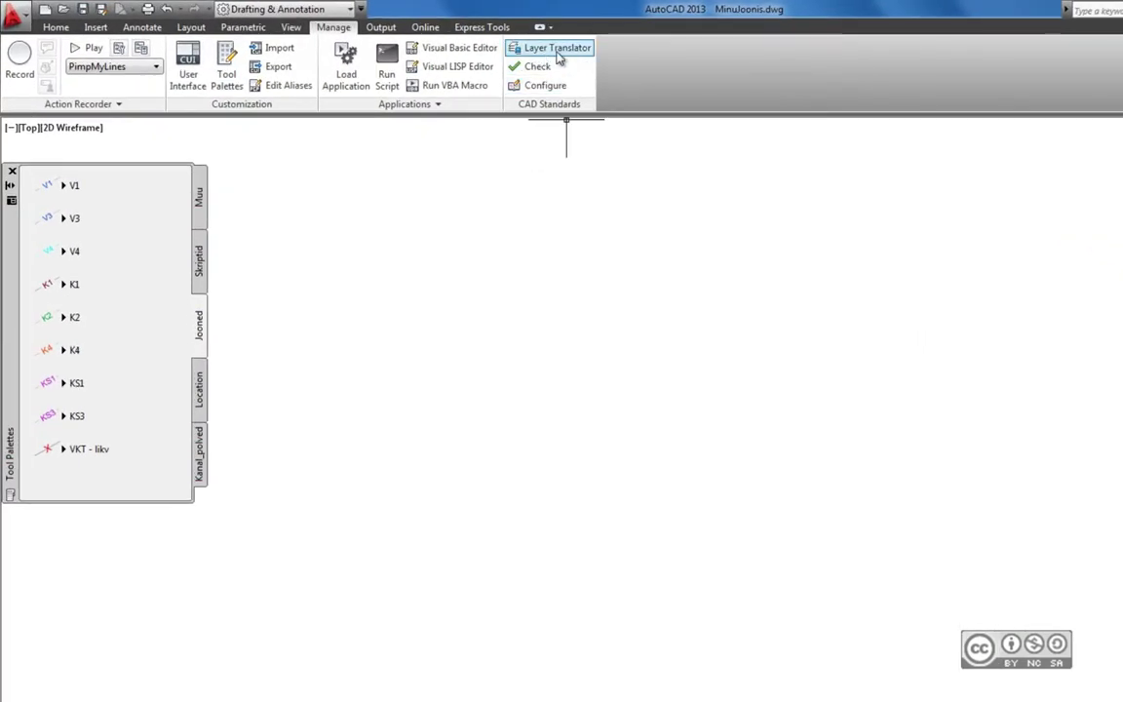
- Load JooniseMall_Standard.dws as the target layer set in the Layer Translator
left_click(547, 54)
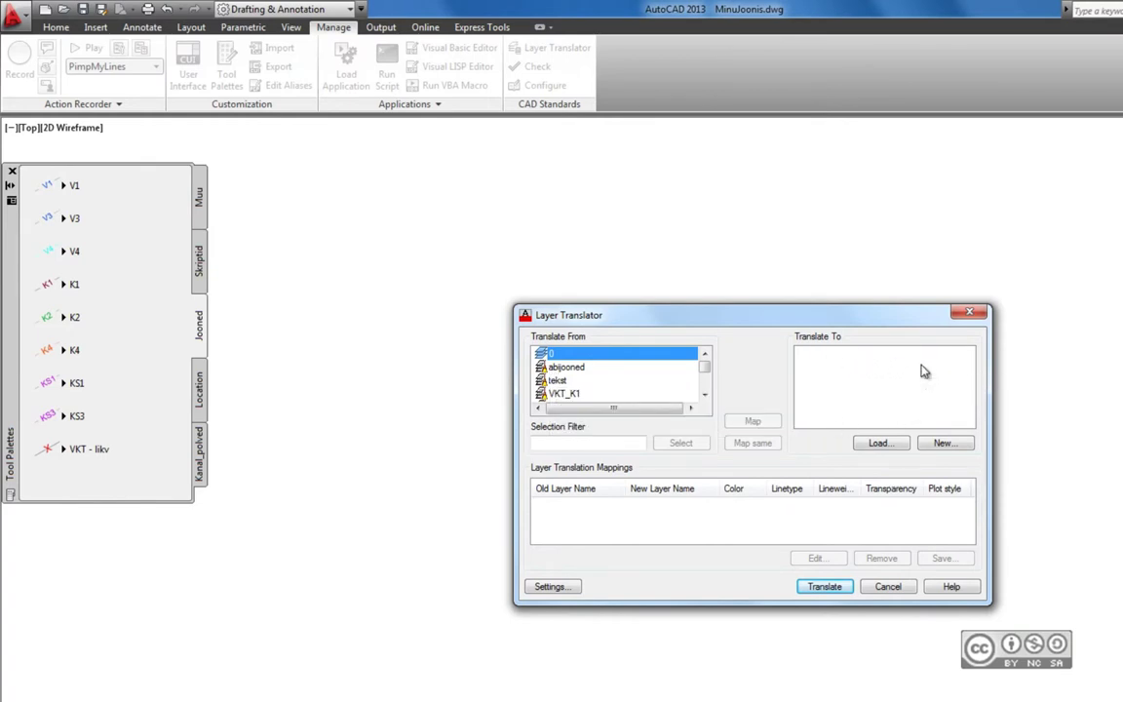
left_click(878, 442)
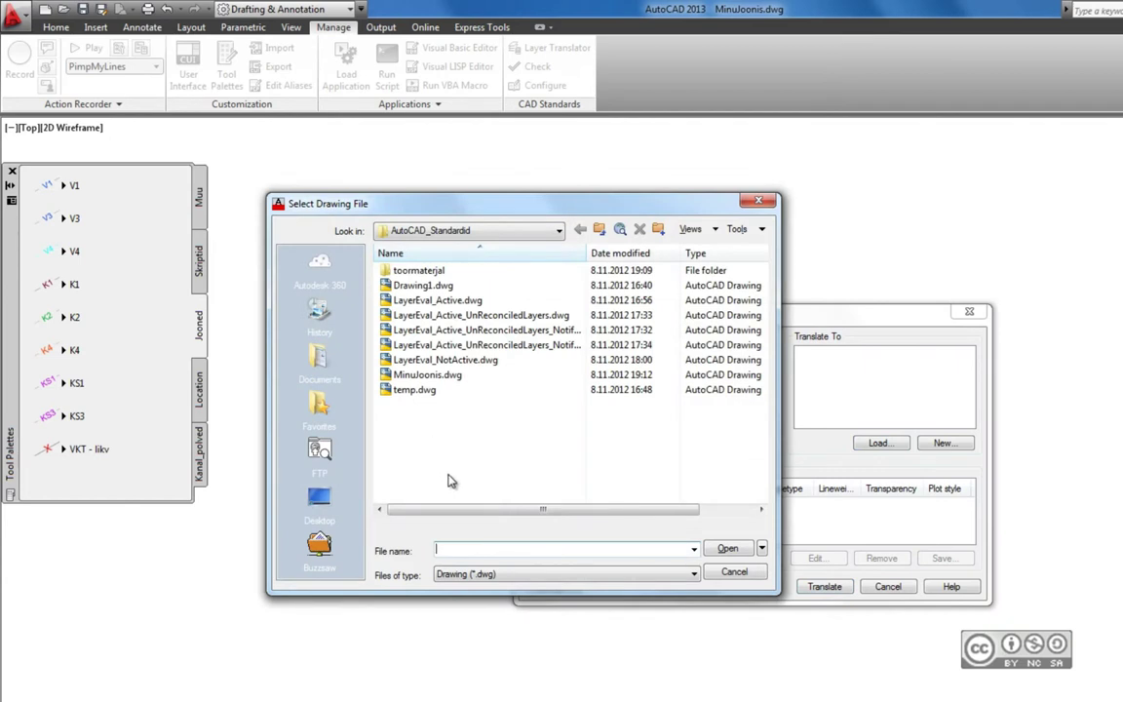
left_click(474, 285)
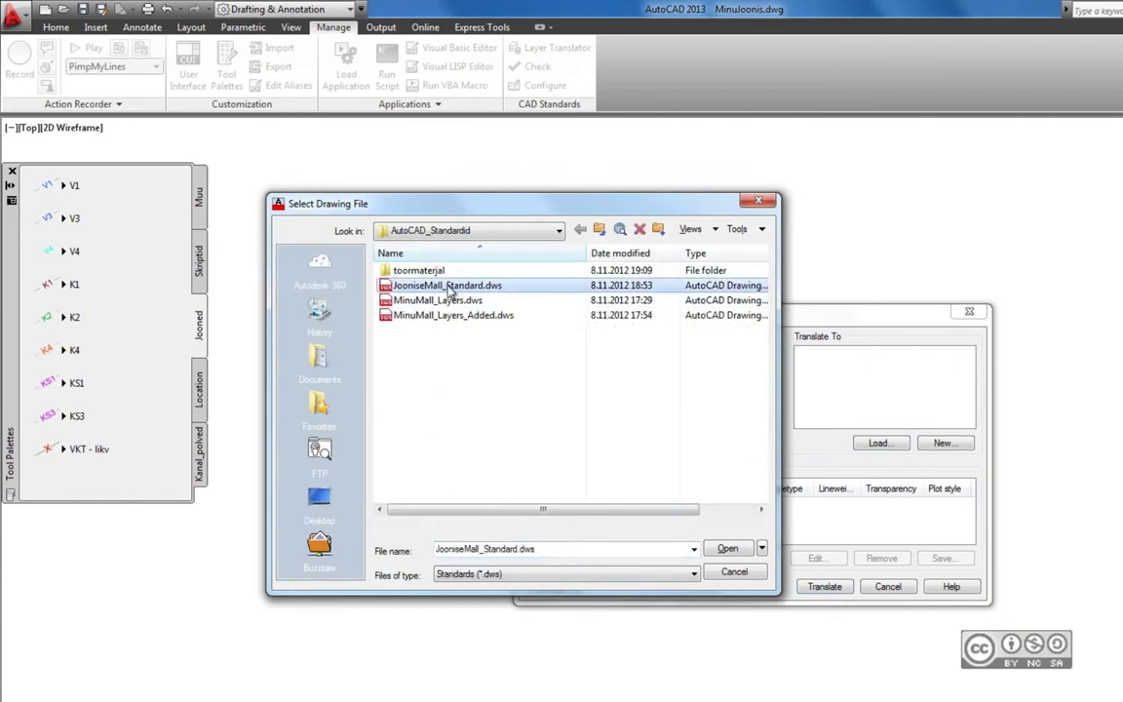
mouse_move(448, 285)
left_click(727, 548)
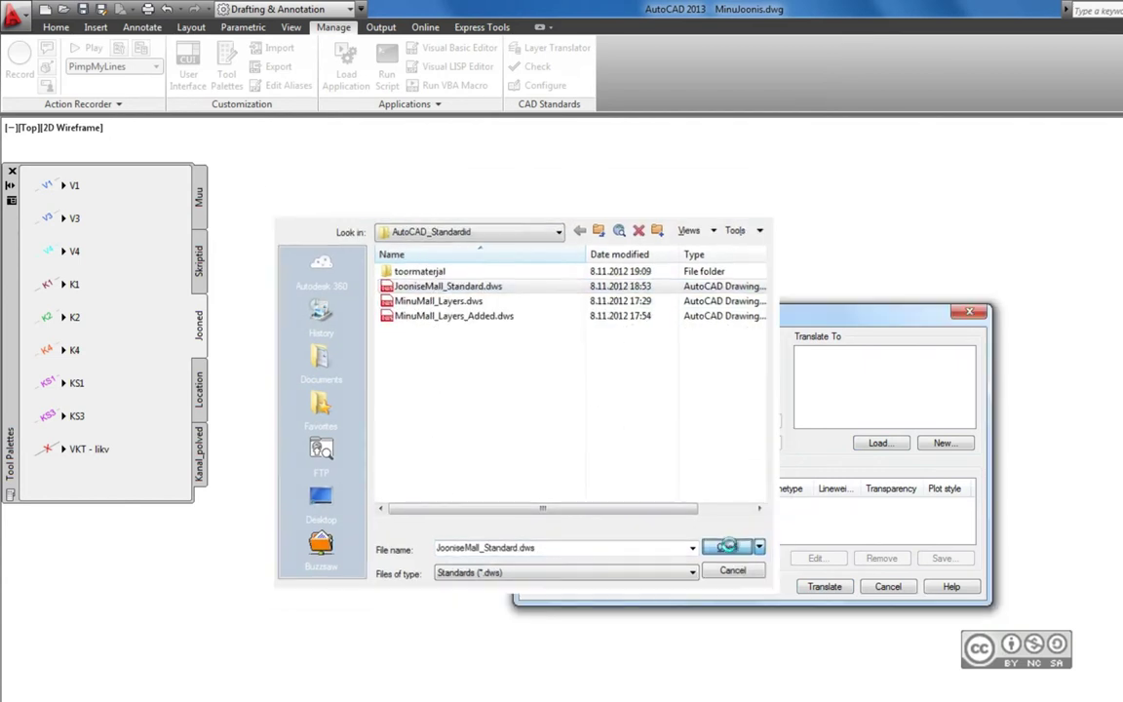
left_click_drag(968, 375, 968, 362)
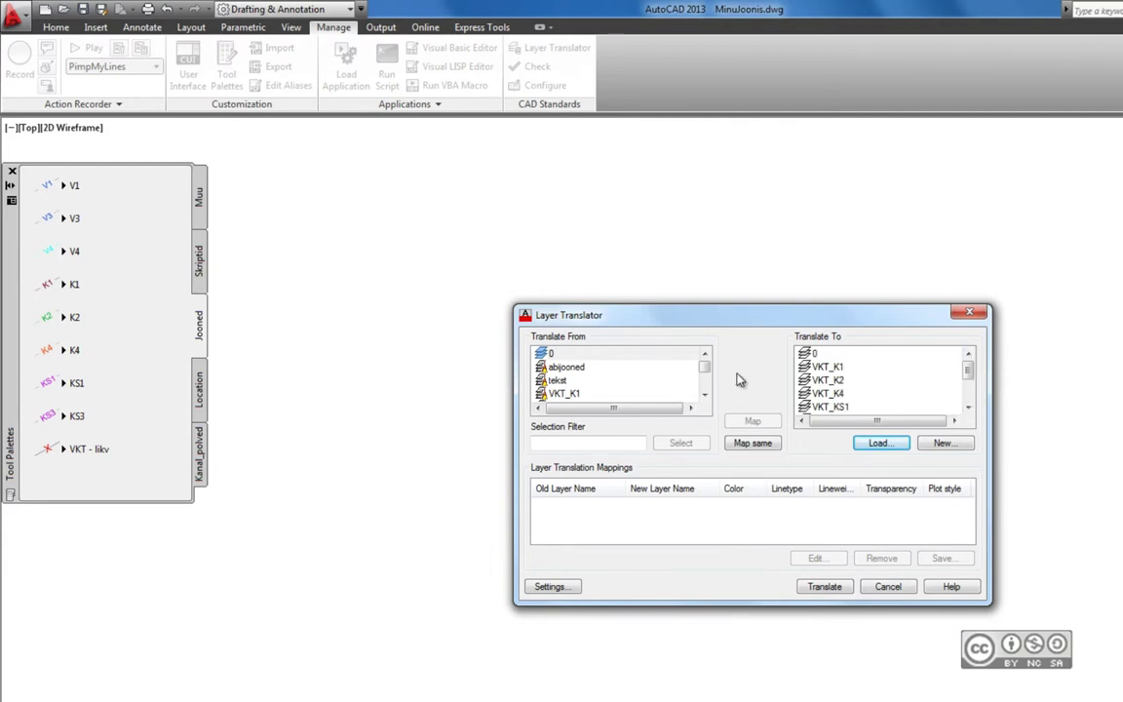
- Map same-named layers, then map abijooned to a newly created abijooned target layer
left_click(747, 447)
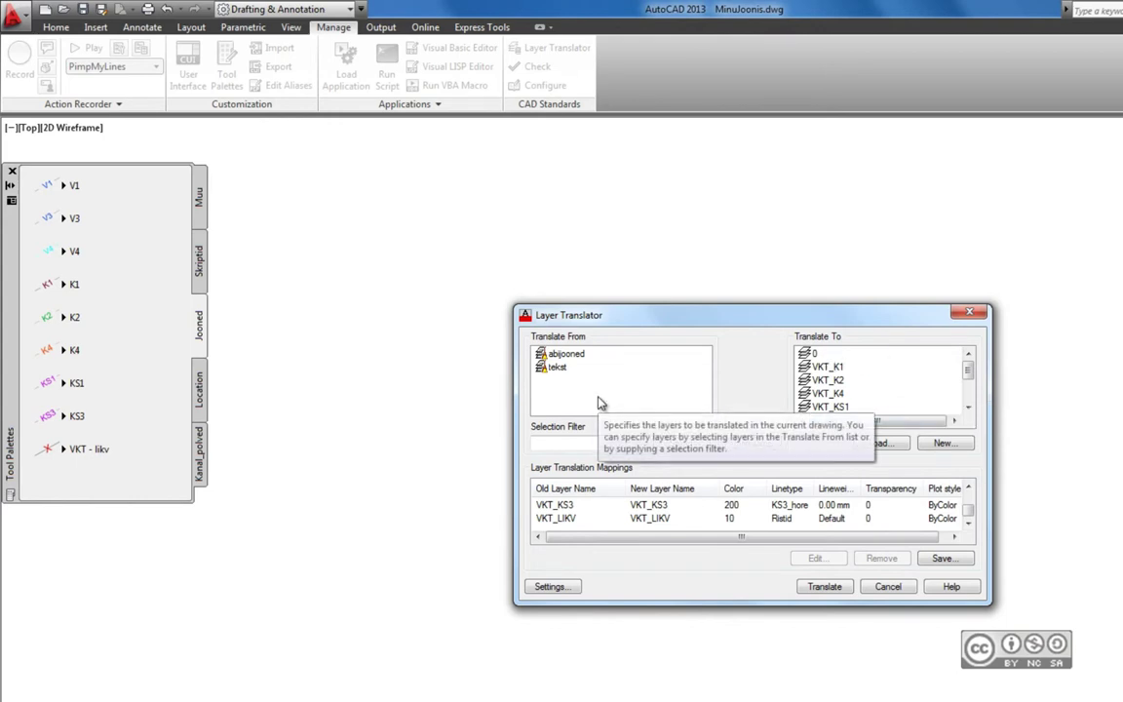
left_click(567, 355)
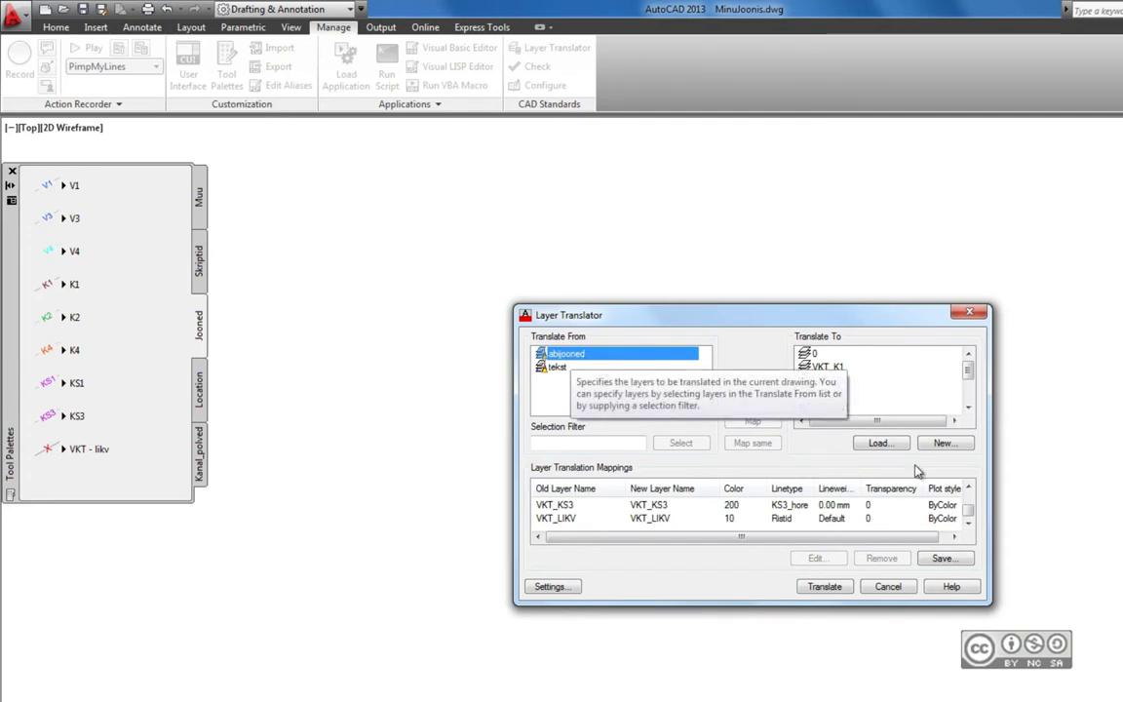
left_click(943, 444)
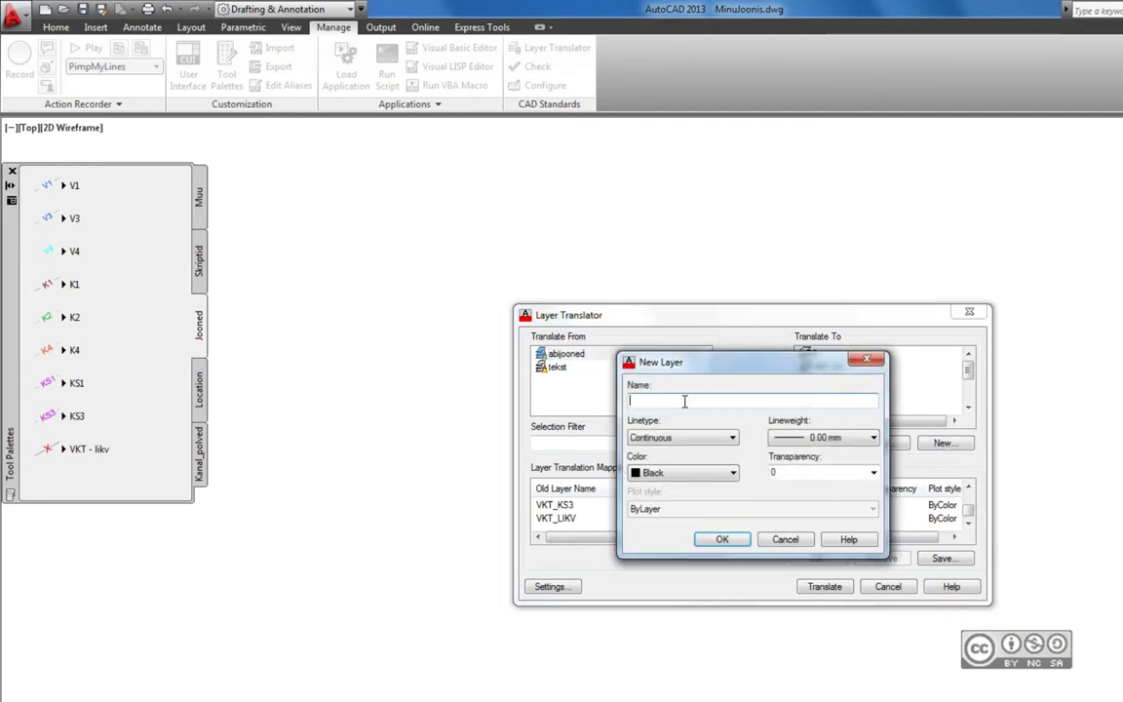
type("ijooned")
left_click(721, 539)
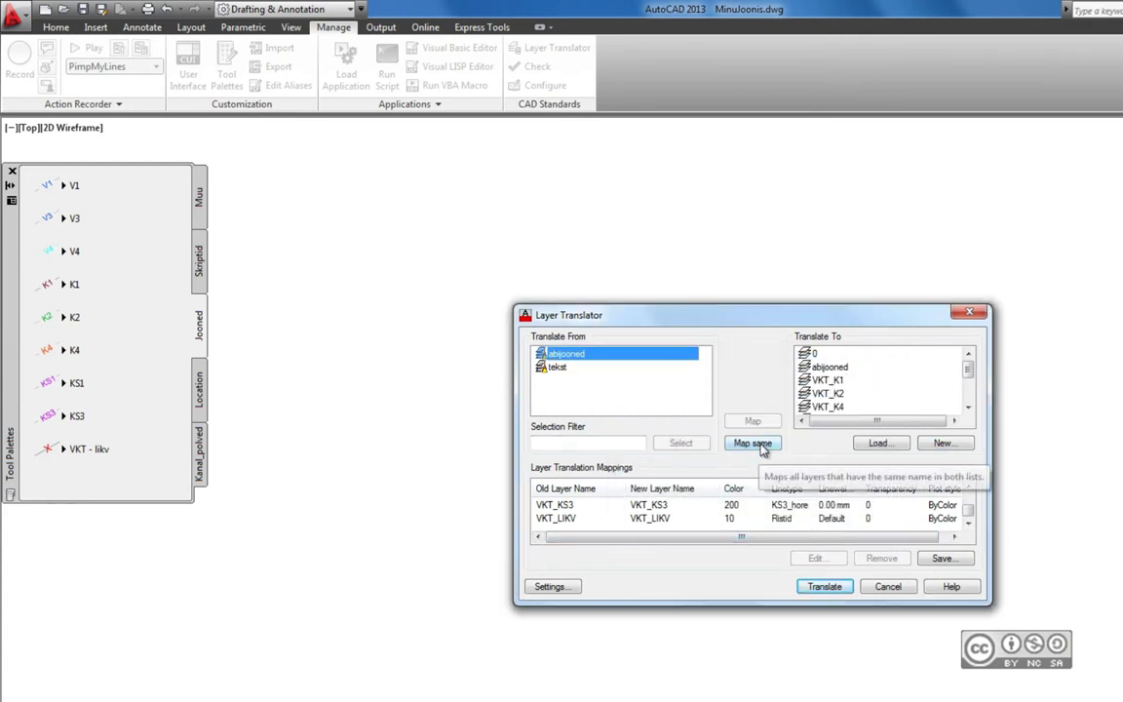
left_click(753, 443)
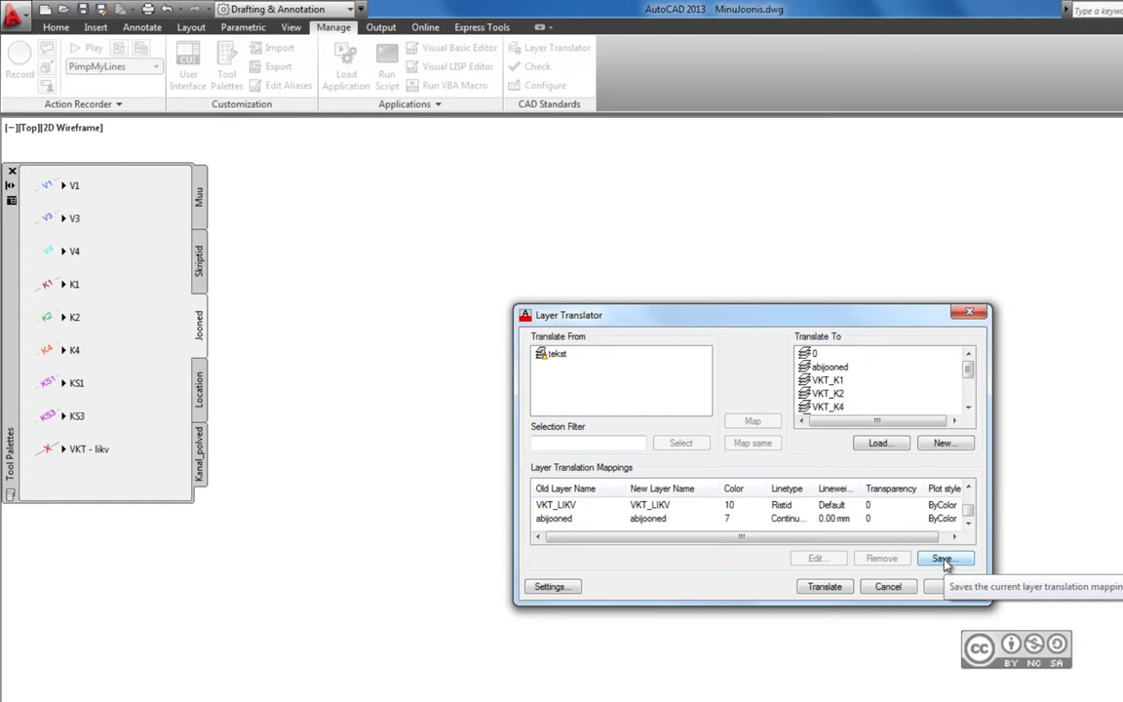
- Save the layer mappings as standards file JooniseMall_Standard_Lisaks.dws
left_click(942, 558)
left_click(478, 574)
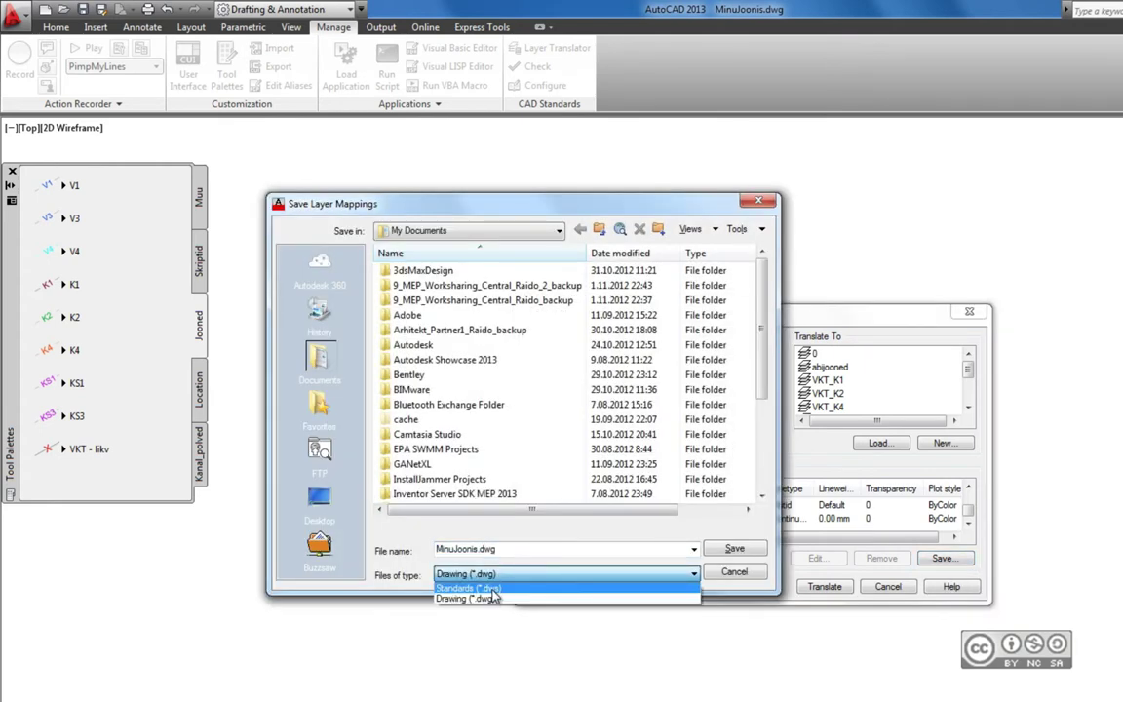
left_click(488, 588)
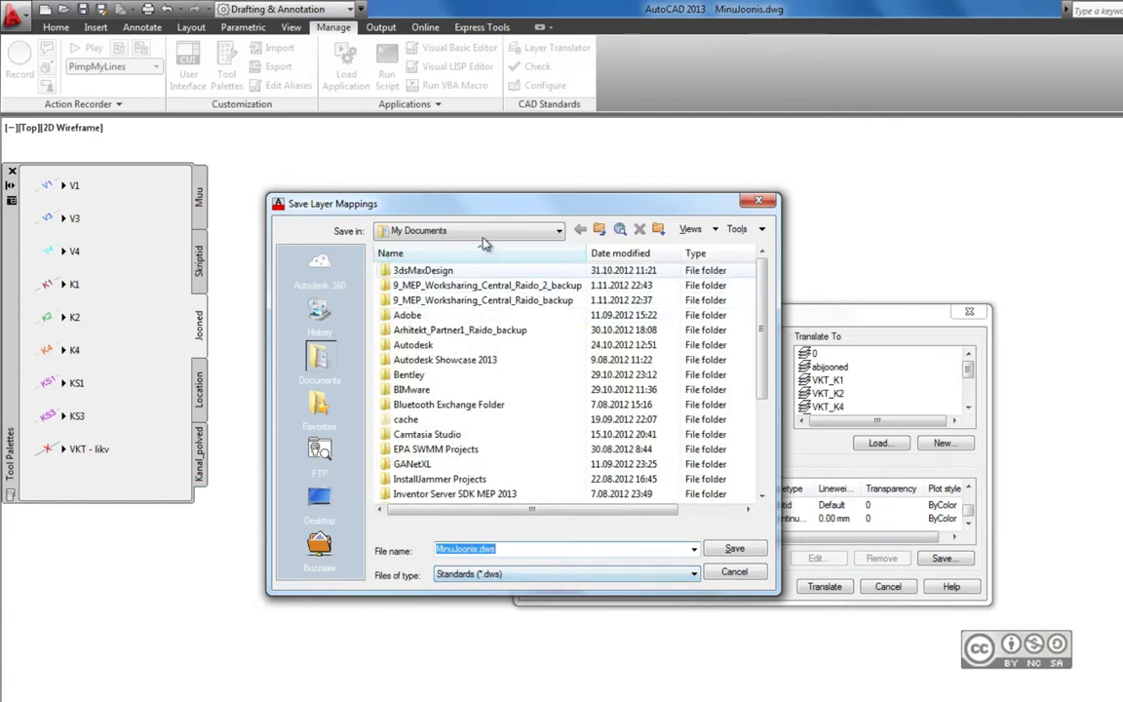
left_click(516, 549)
type("_Lisaks")
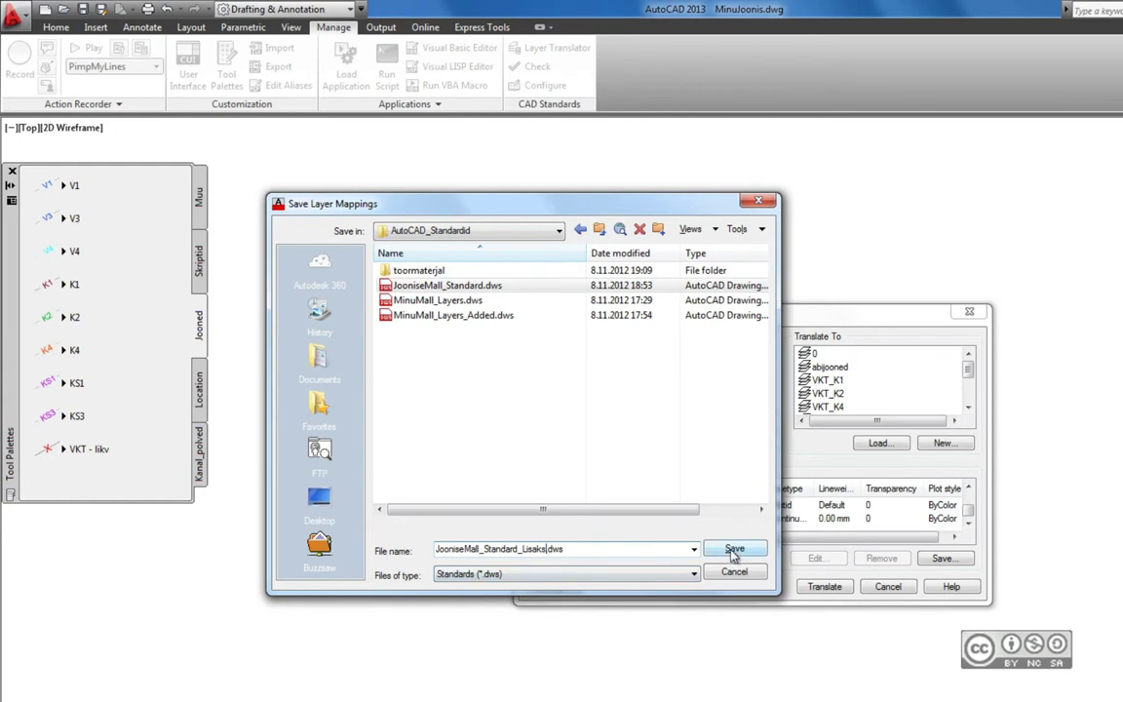
left_click(734, 549)
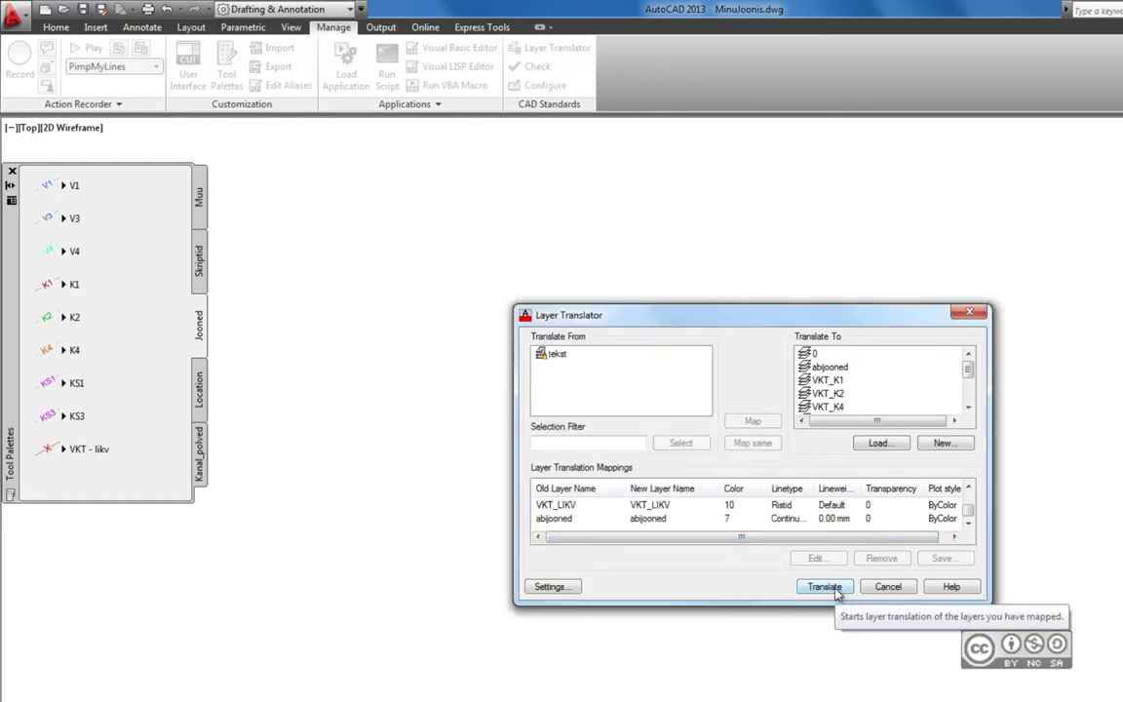
- Apply the layer translation and add JooniseMall_Standard_Lisaks.dws to the drawing's standards files
left_click(834, 592)
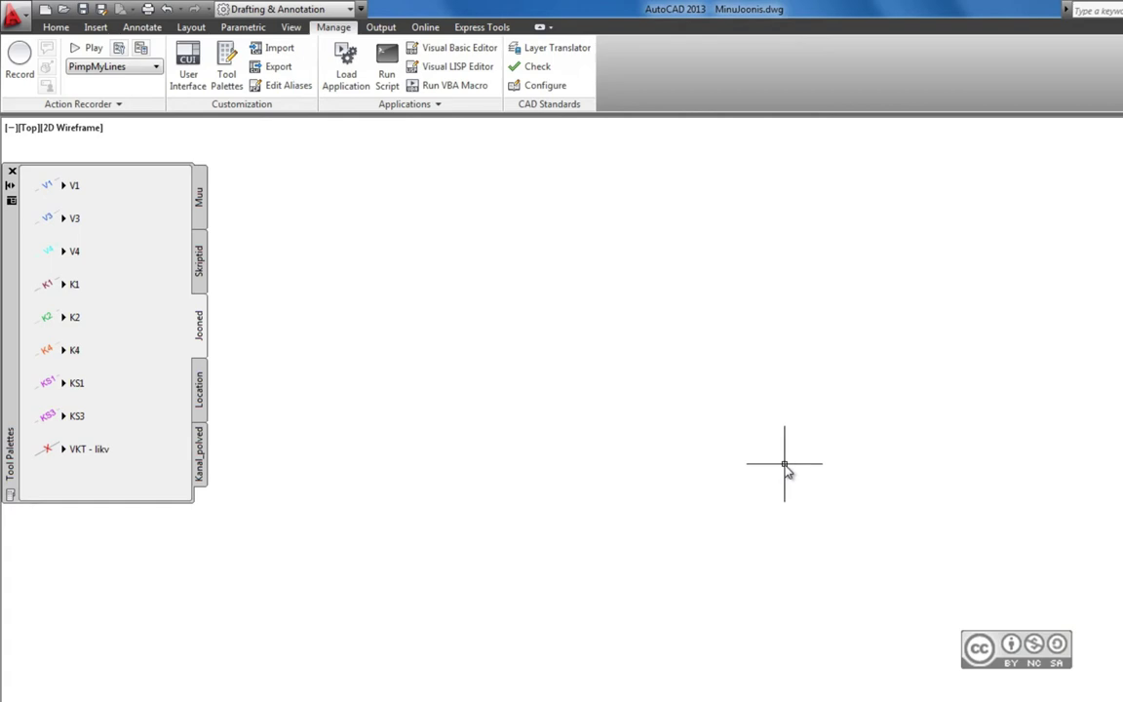
left_click(542, 86)
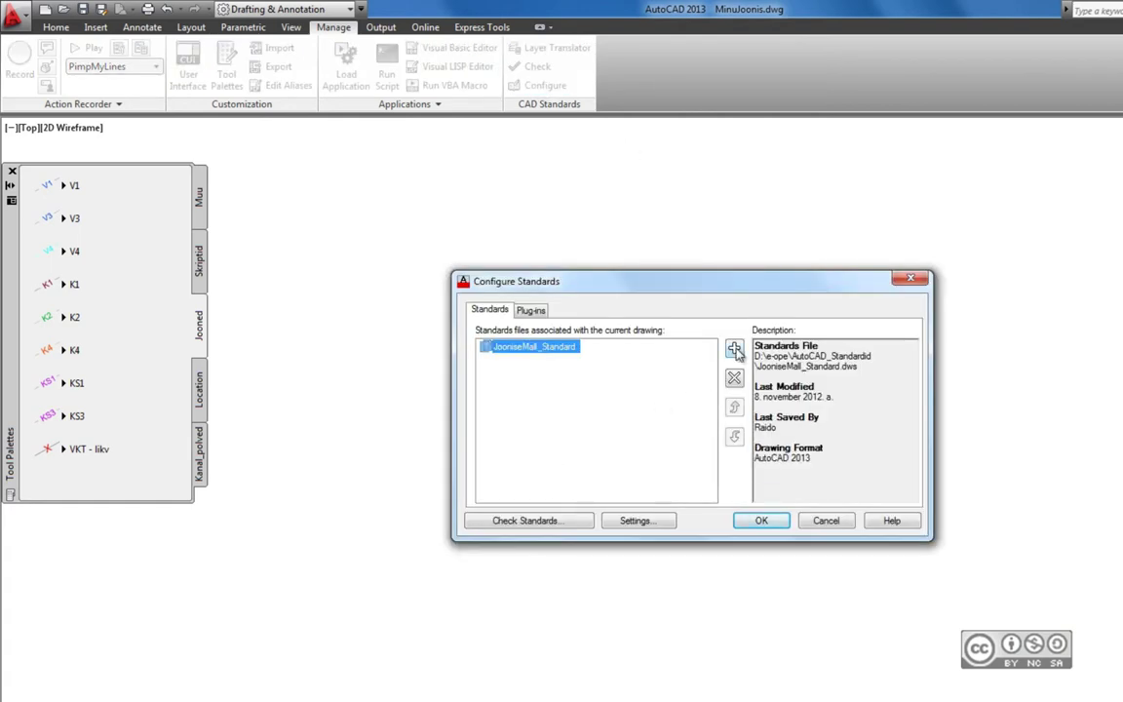
left_click(735, 349)
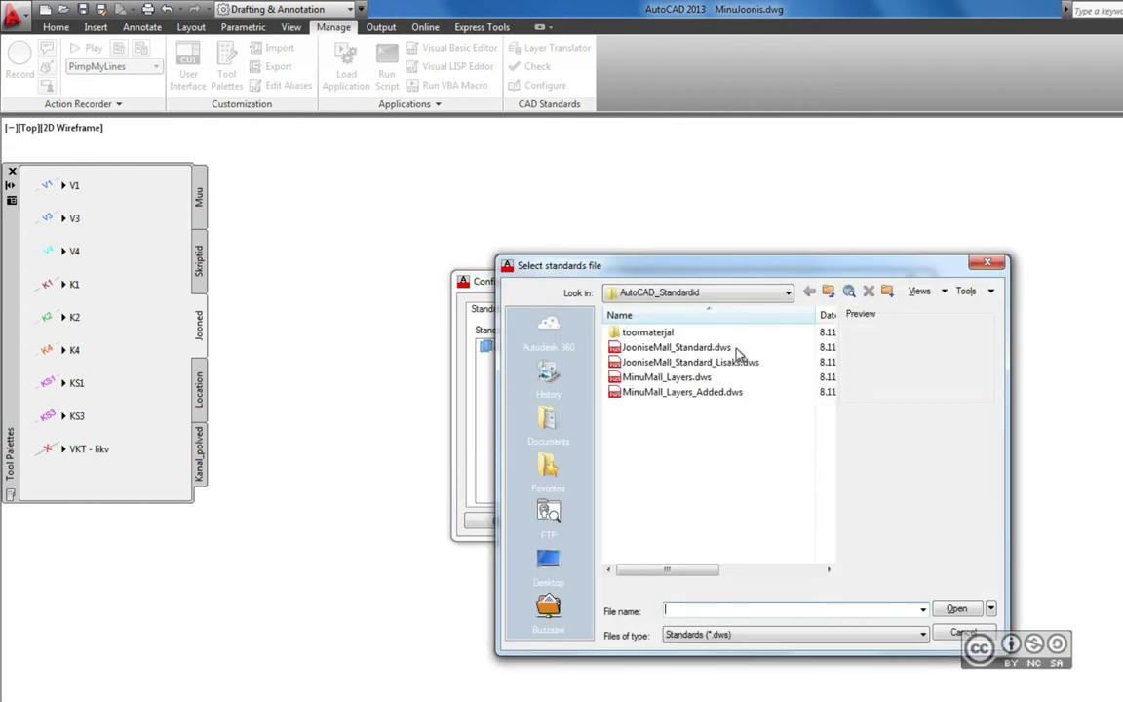
double_click(723, 362)
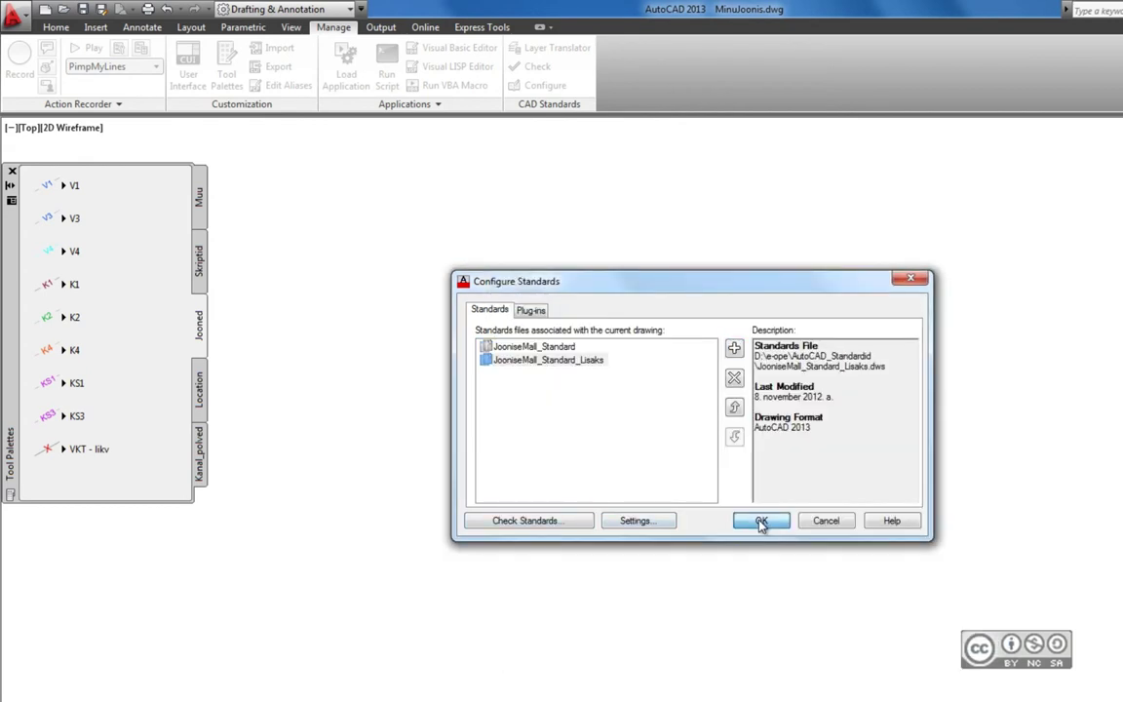
left_click(761, 522)
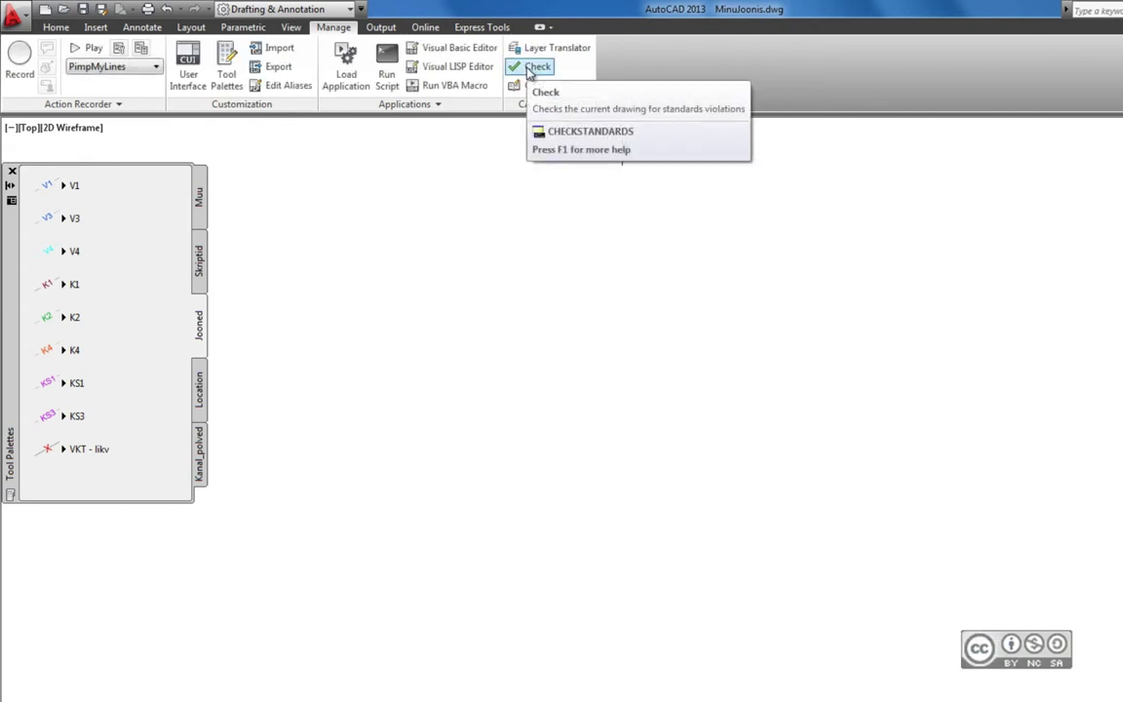
- Run a standards check, passing the tekst layer problem and closing the 1-problem summary
left_click(535, 69)
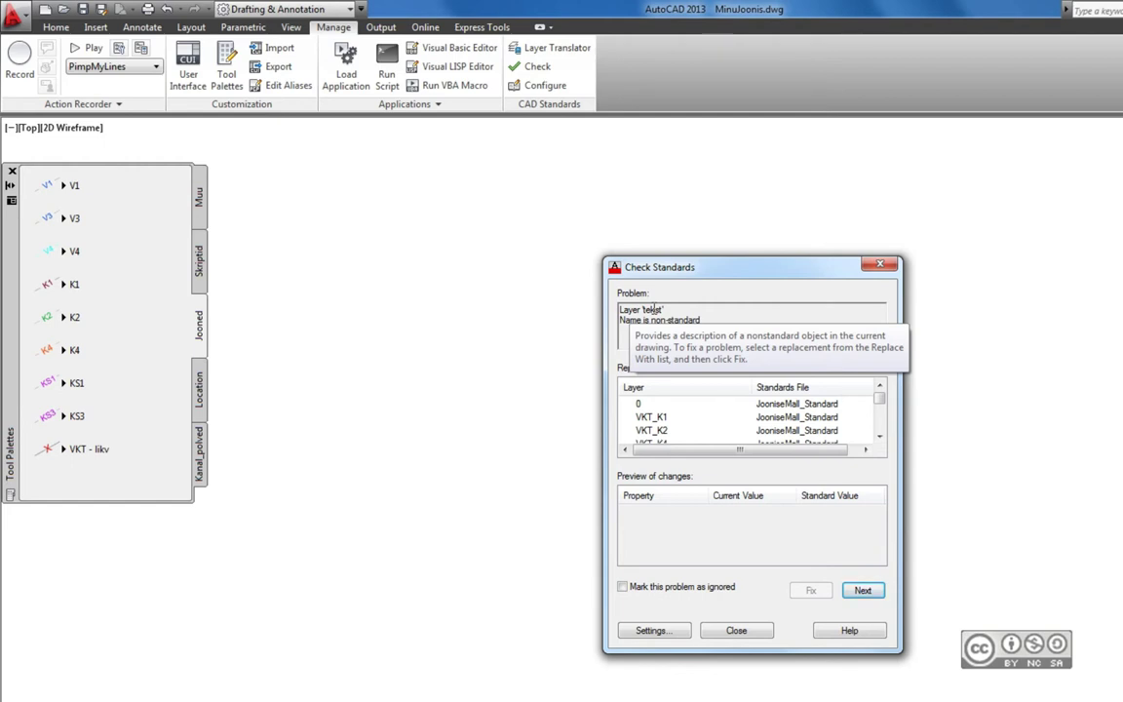
left_click(863, 590)
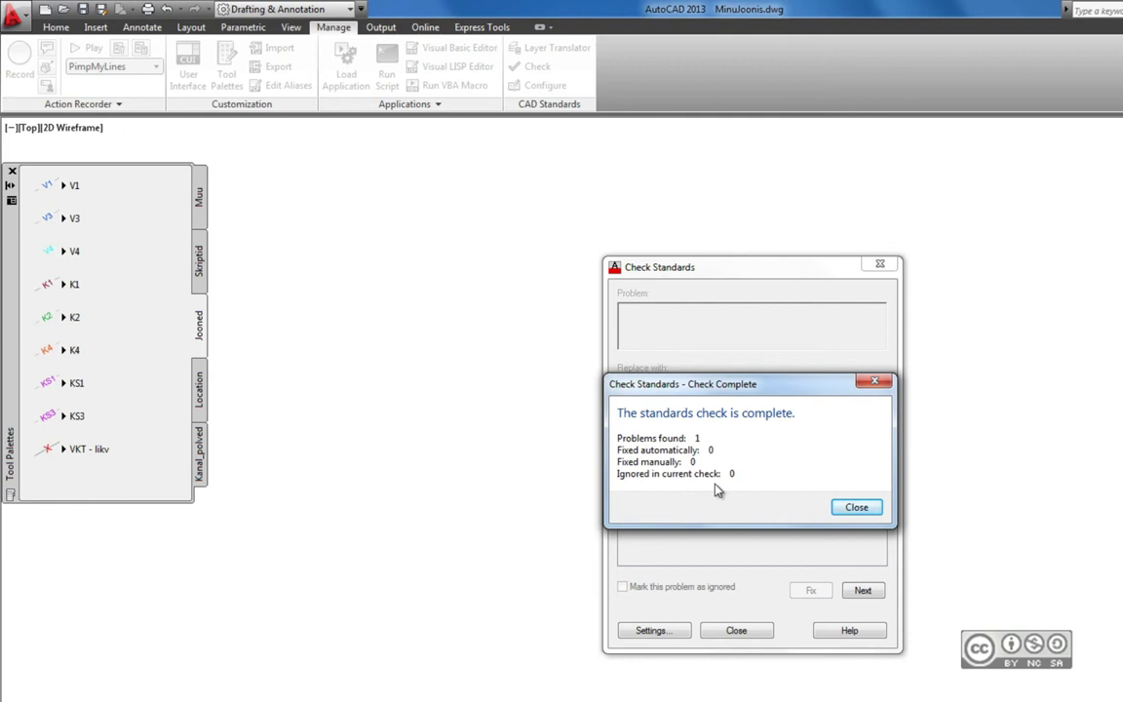
key("Return")
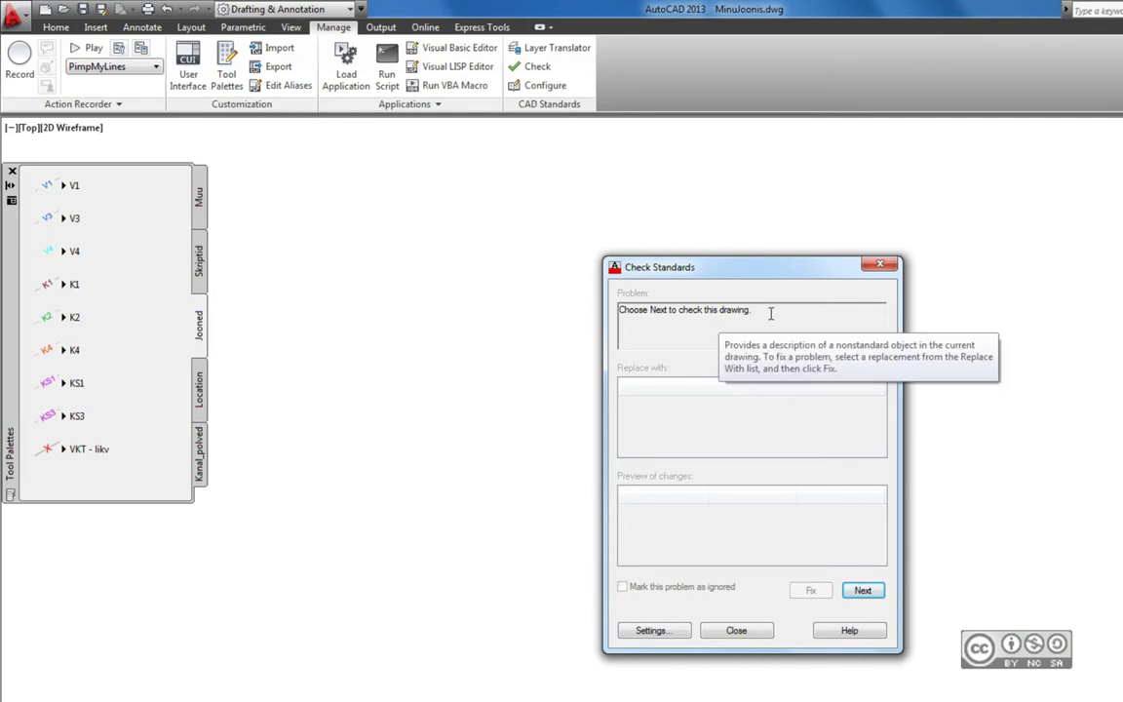
- Review both associated standards files, then rerun the check, which again flags only layer tekst
key("Escape")
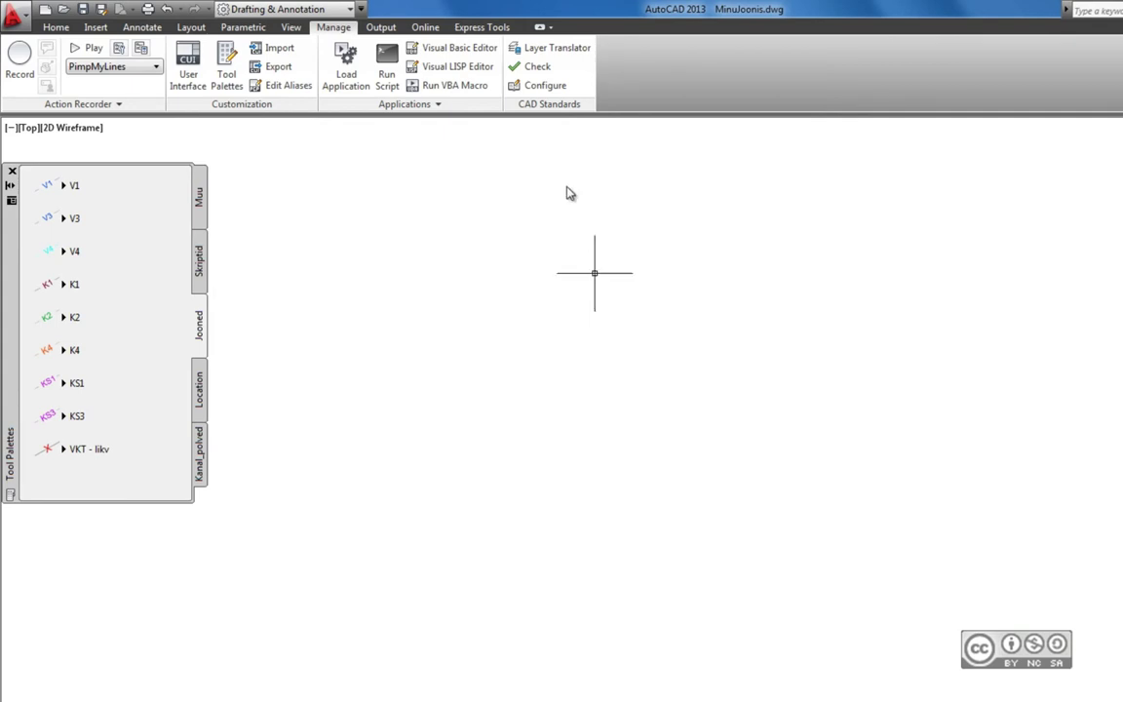
left_click(545, 85)
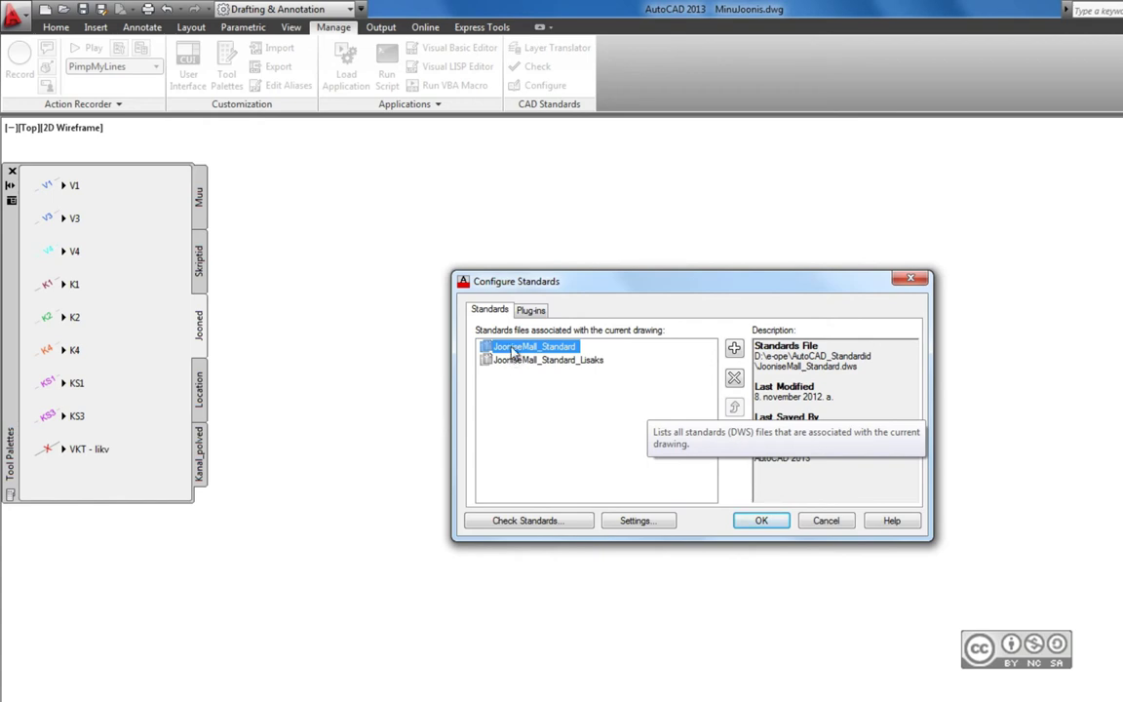
left_click(760, 520)
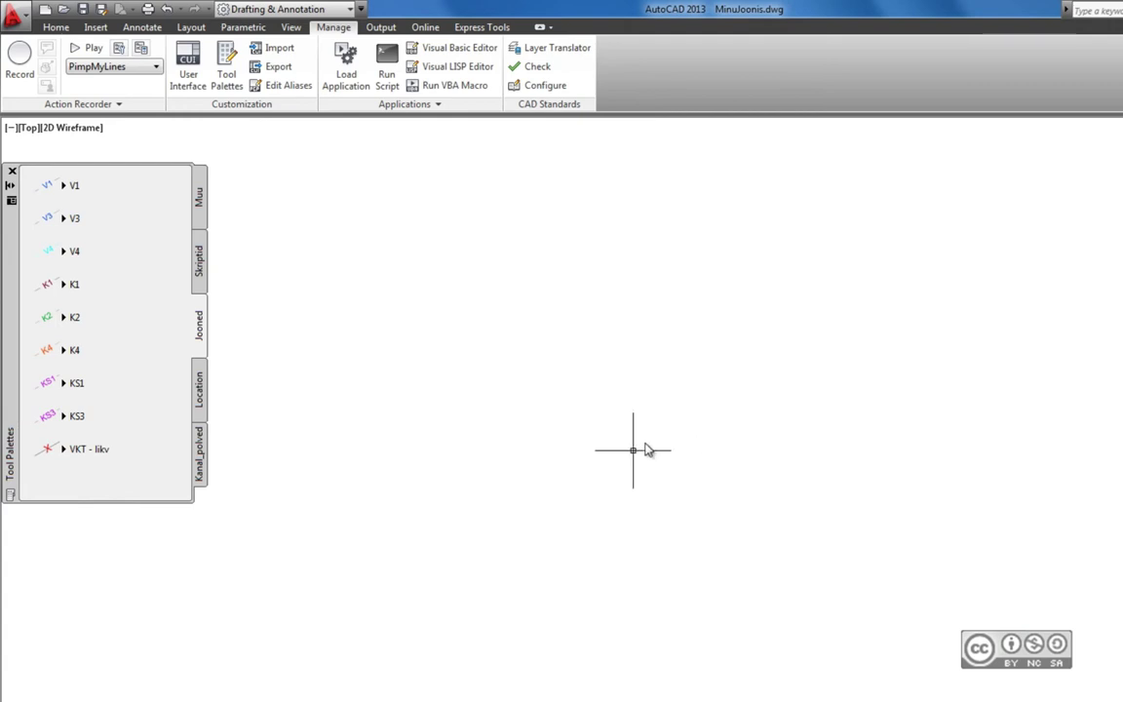
left_click(536, 67)
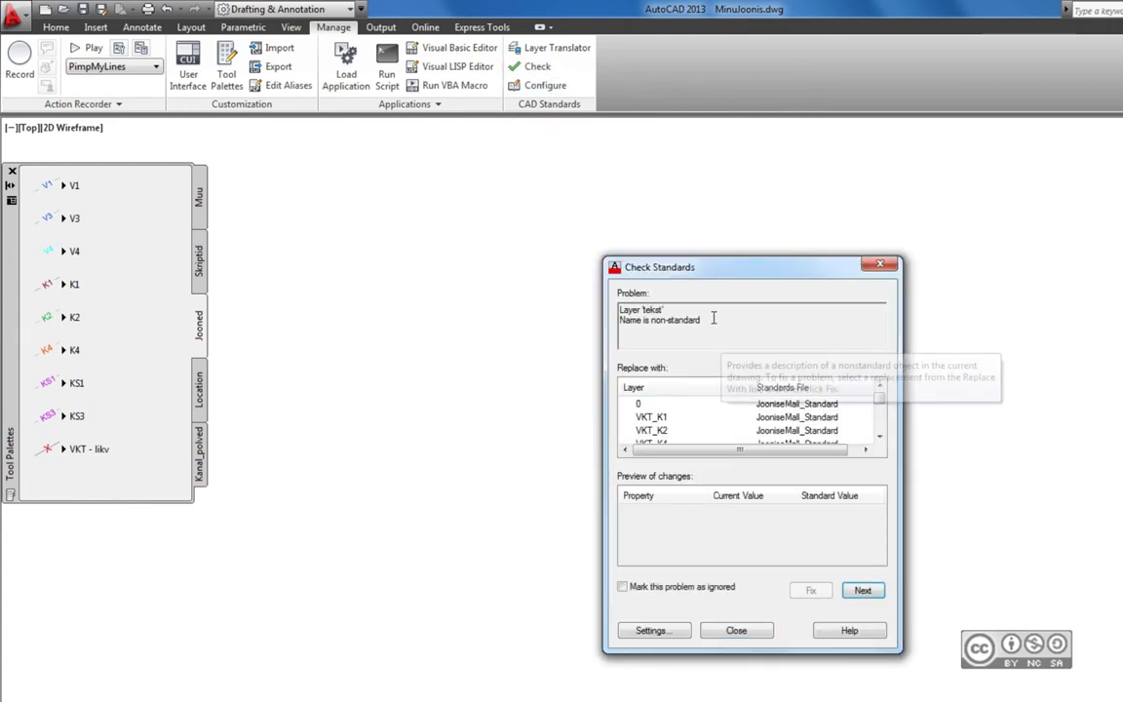
left_click(863, 590)
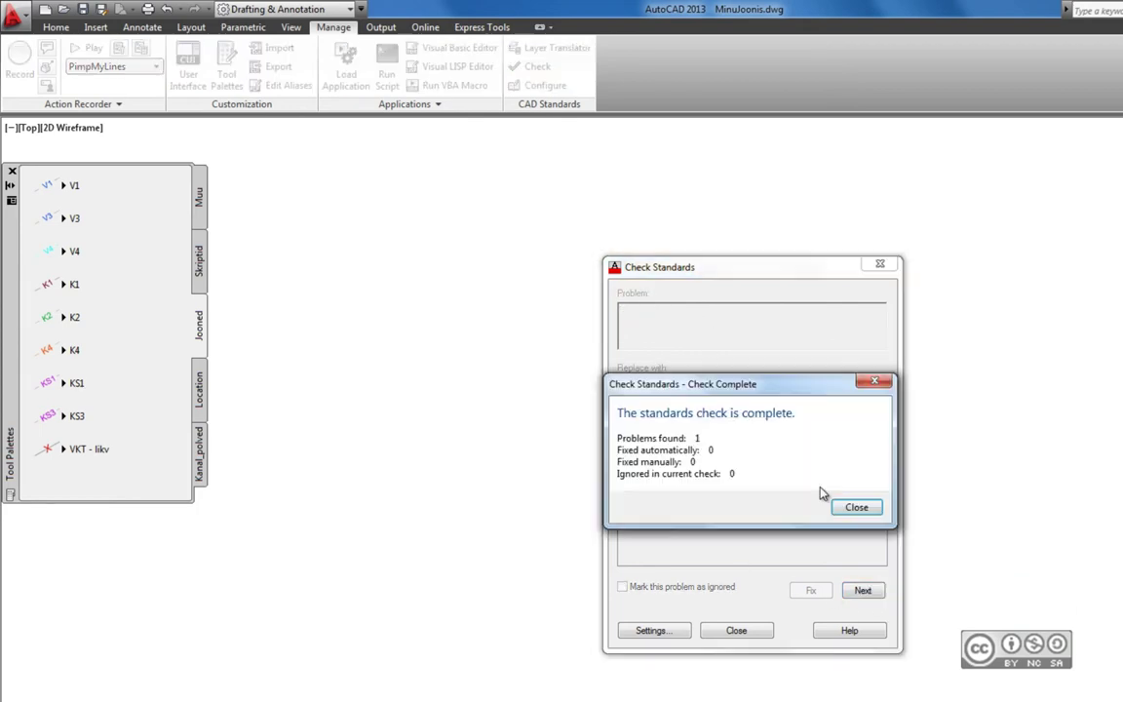
left_click(846, 505)
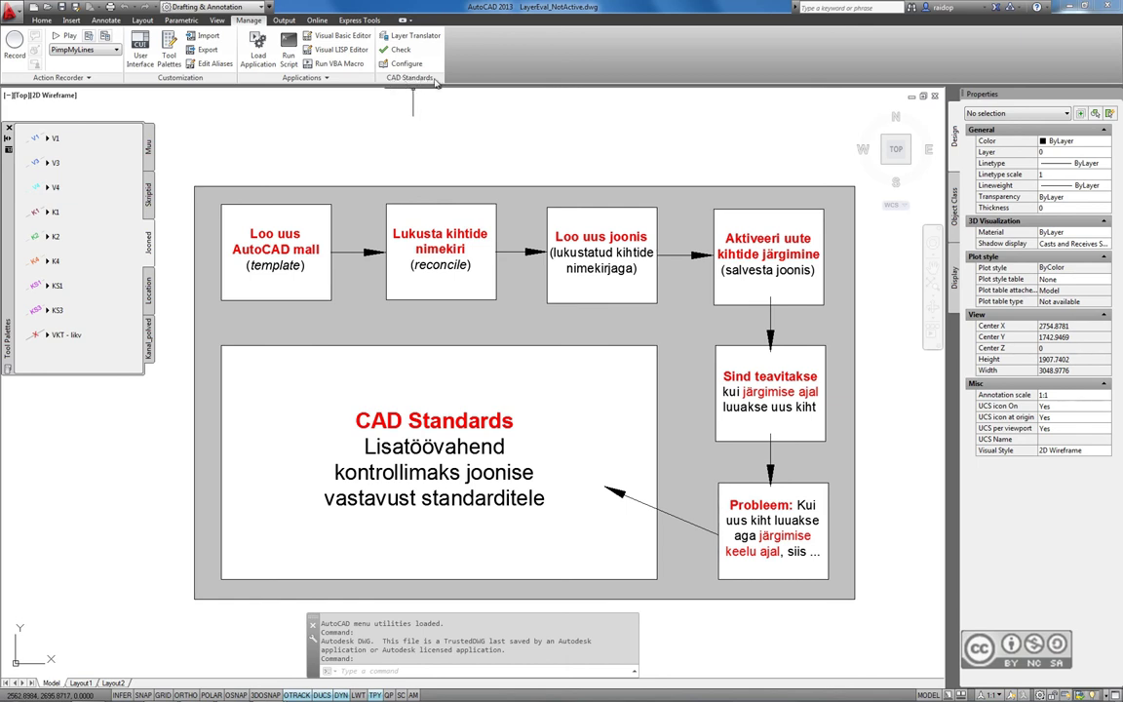
left_click(404, 63)
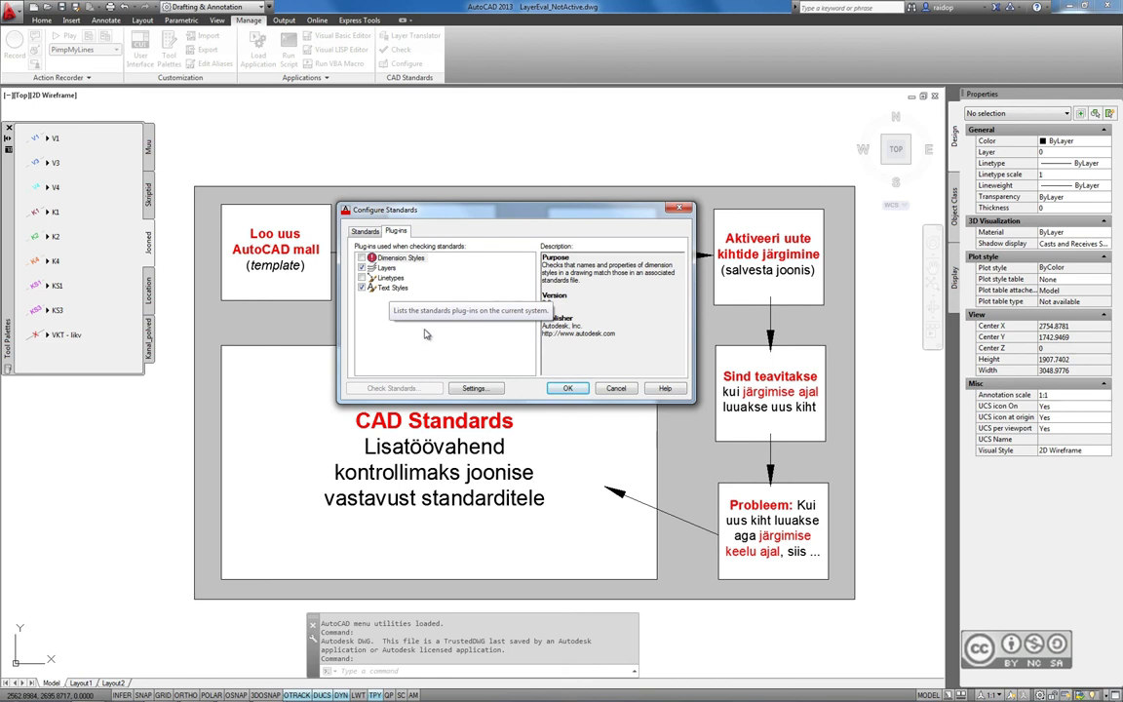
left_click(362, 231)
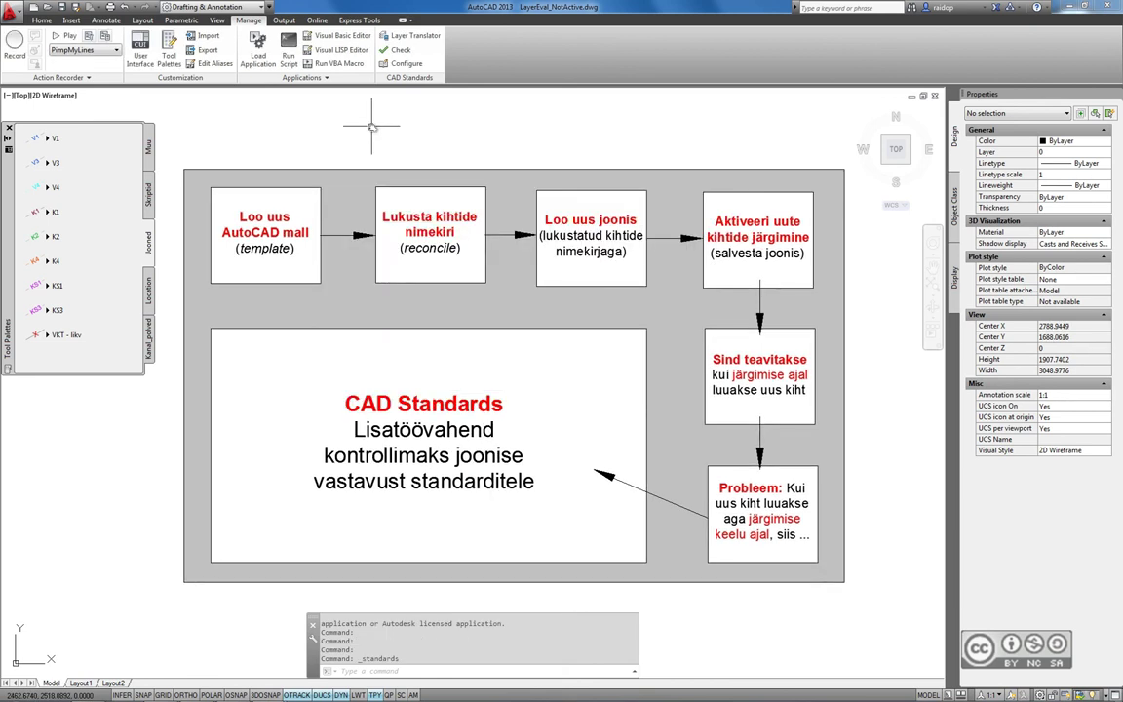